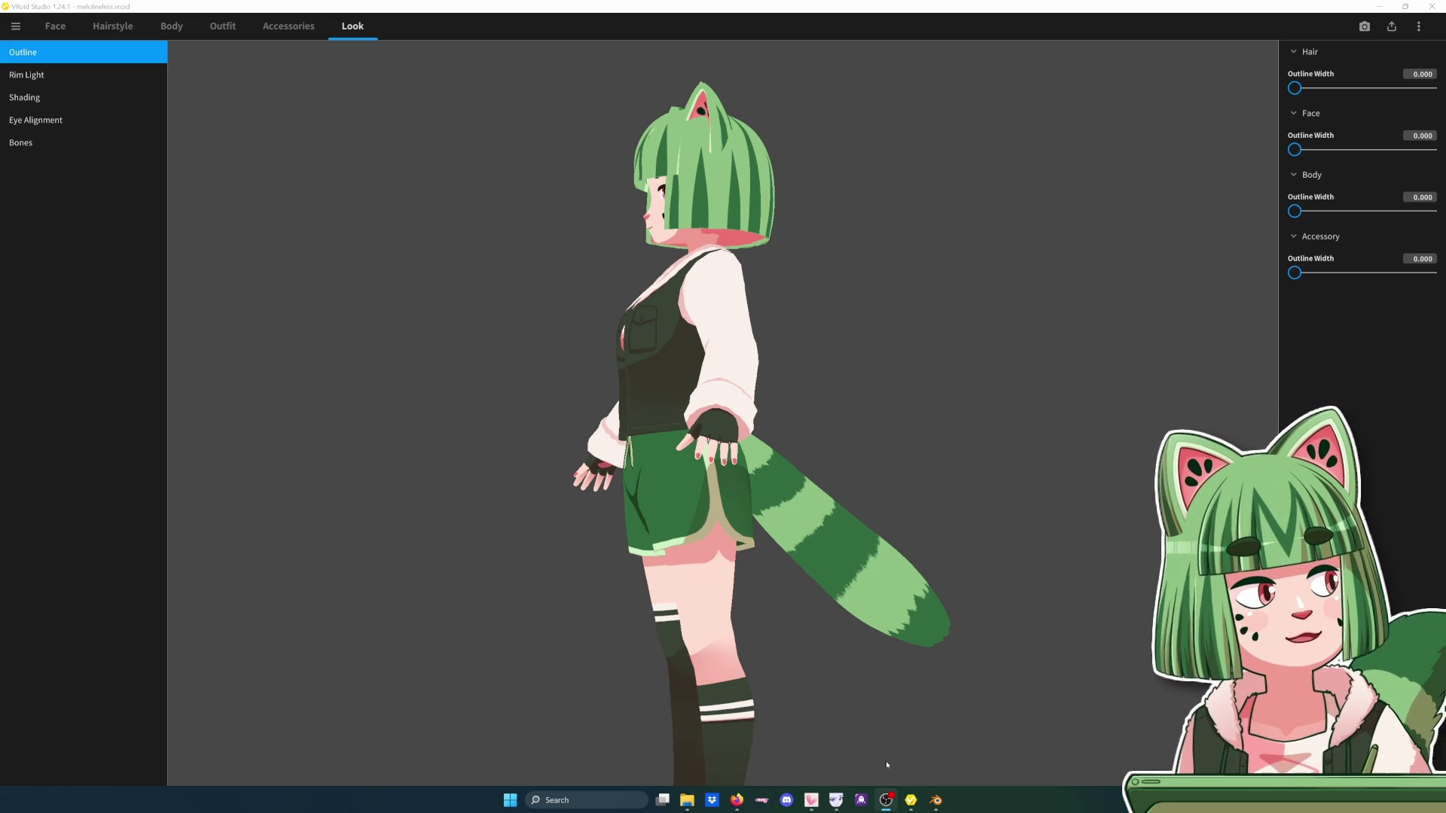
- Inspect the avatar and its tail from different angles, and leave the Photo Booth
{"action": "left_click", "coordinate": [655, 757]}
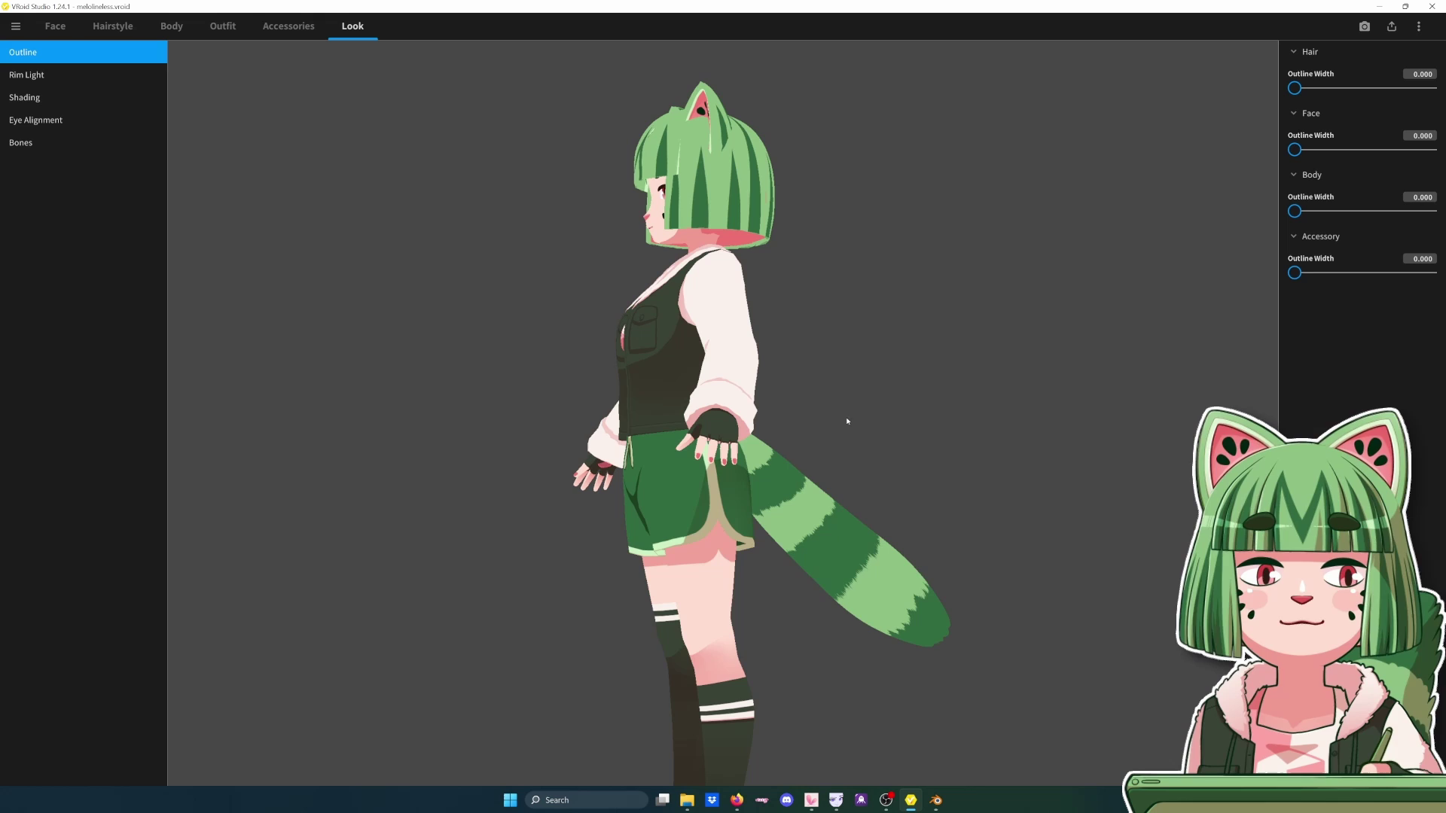
{"action": "middle_click_drag", "start_coordinate": [847, 422], "coordinate": [881, 406]}
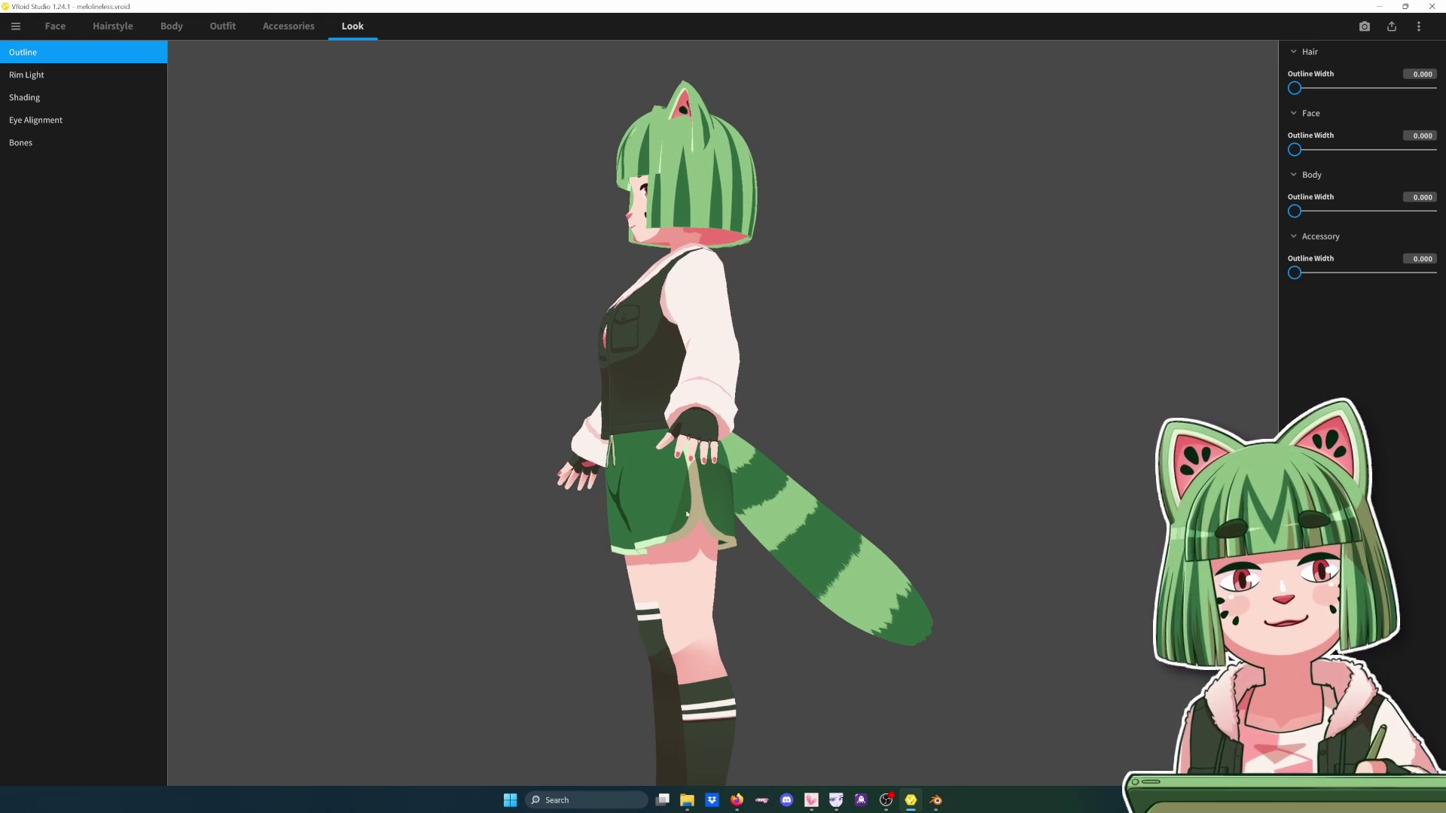
{"action": "right_click_drag", "start_coordinate": [837, 615], "coordinate": [780, 612]}
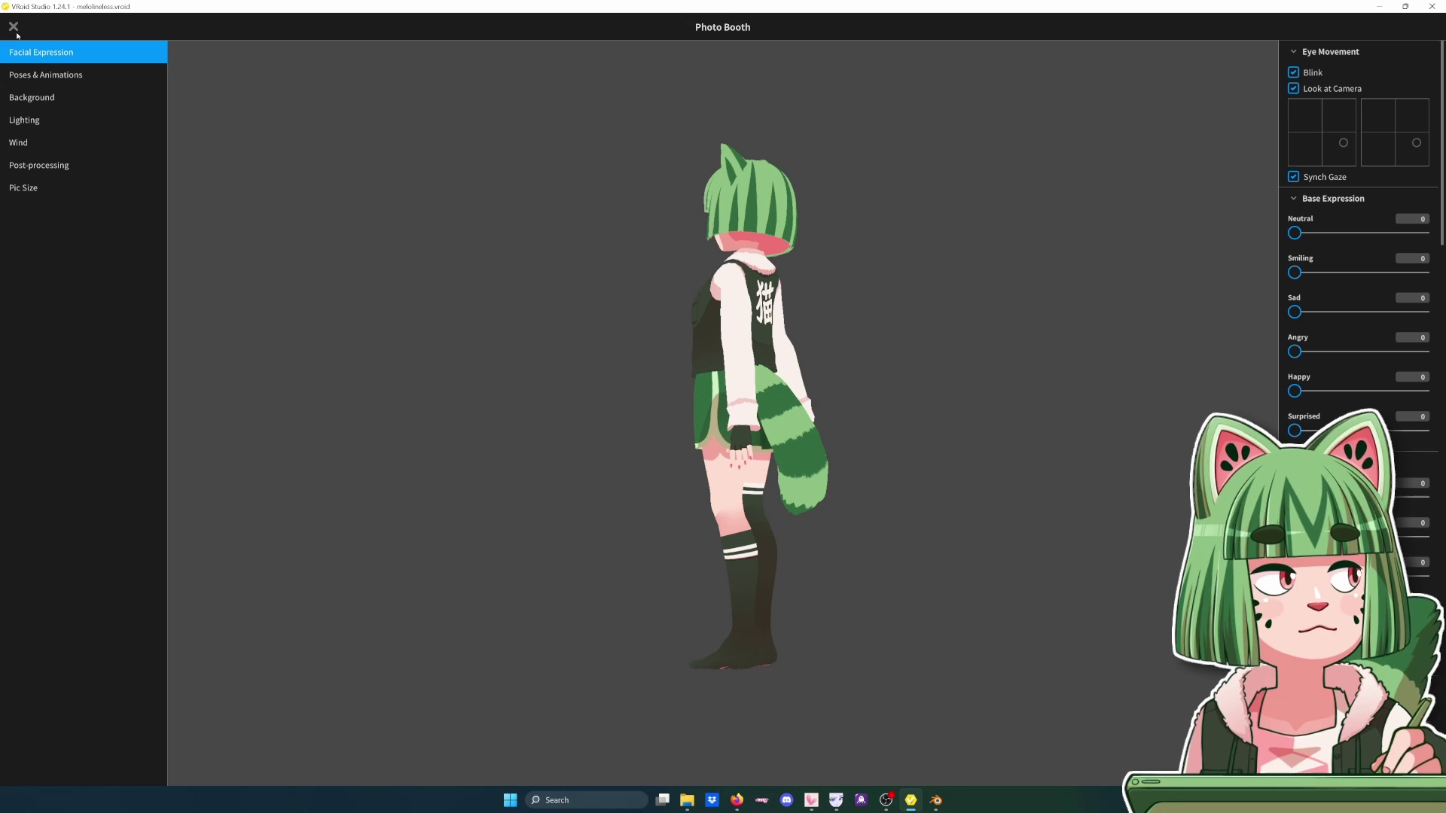
{"action": "left_click", "coordinate": [13, 27]}
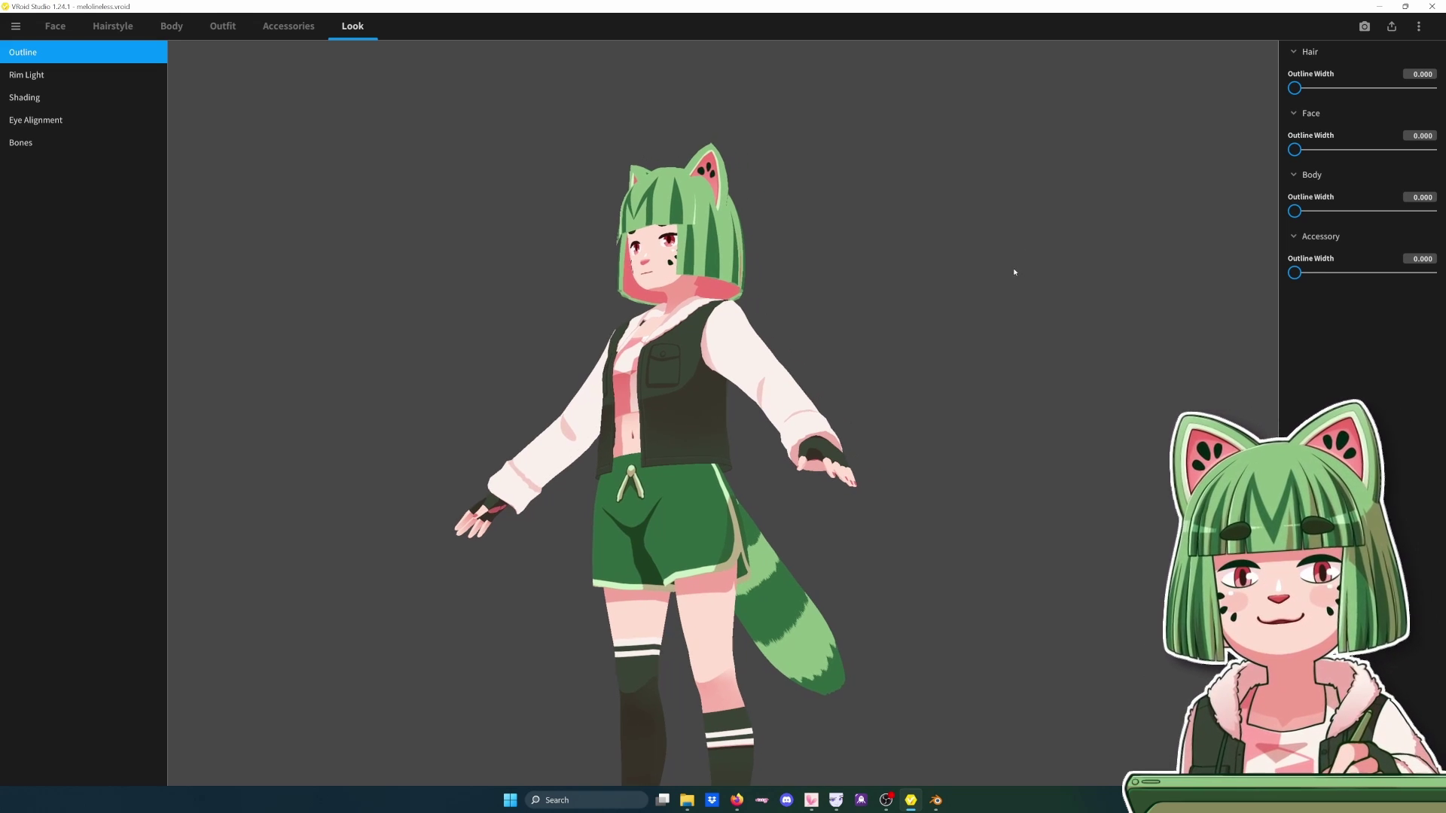
- Open the VRM export for the avatar and turn the model to face front
{"action": "left_click", "coordinate": [1392, 28]}
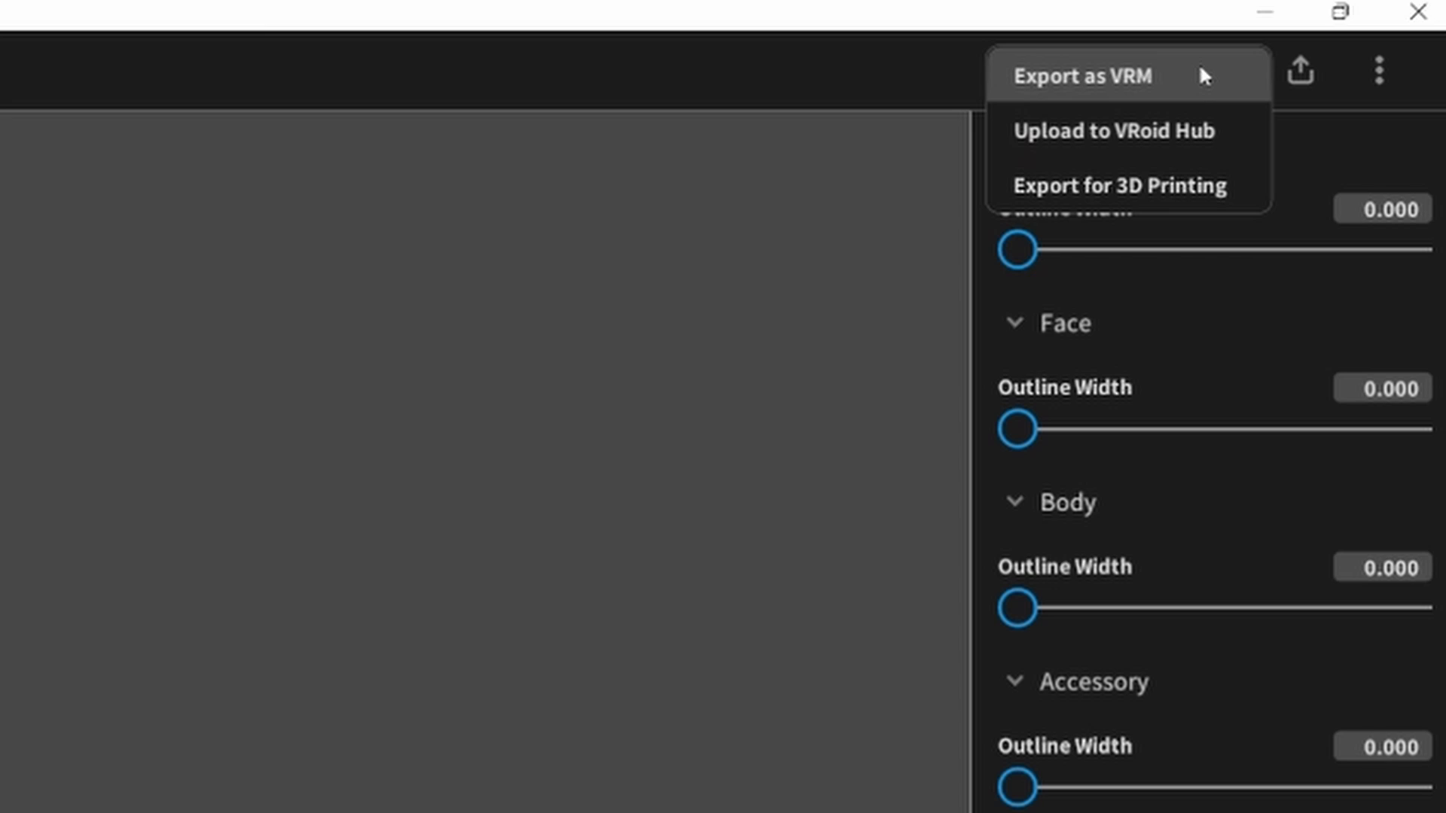
{"action": "left_click", "coordinate": [1201, 67]}
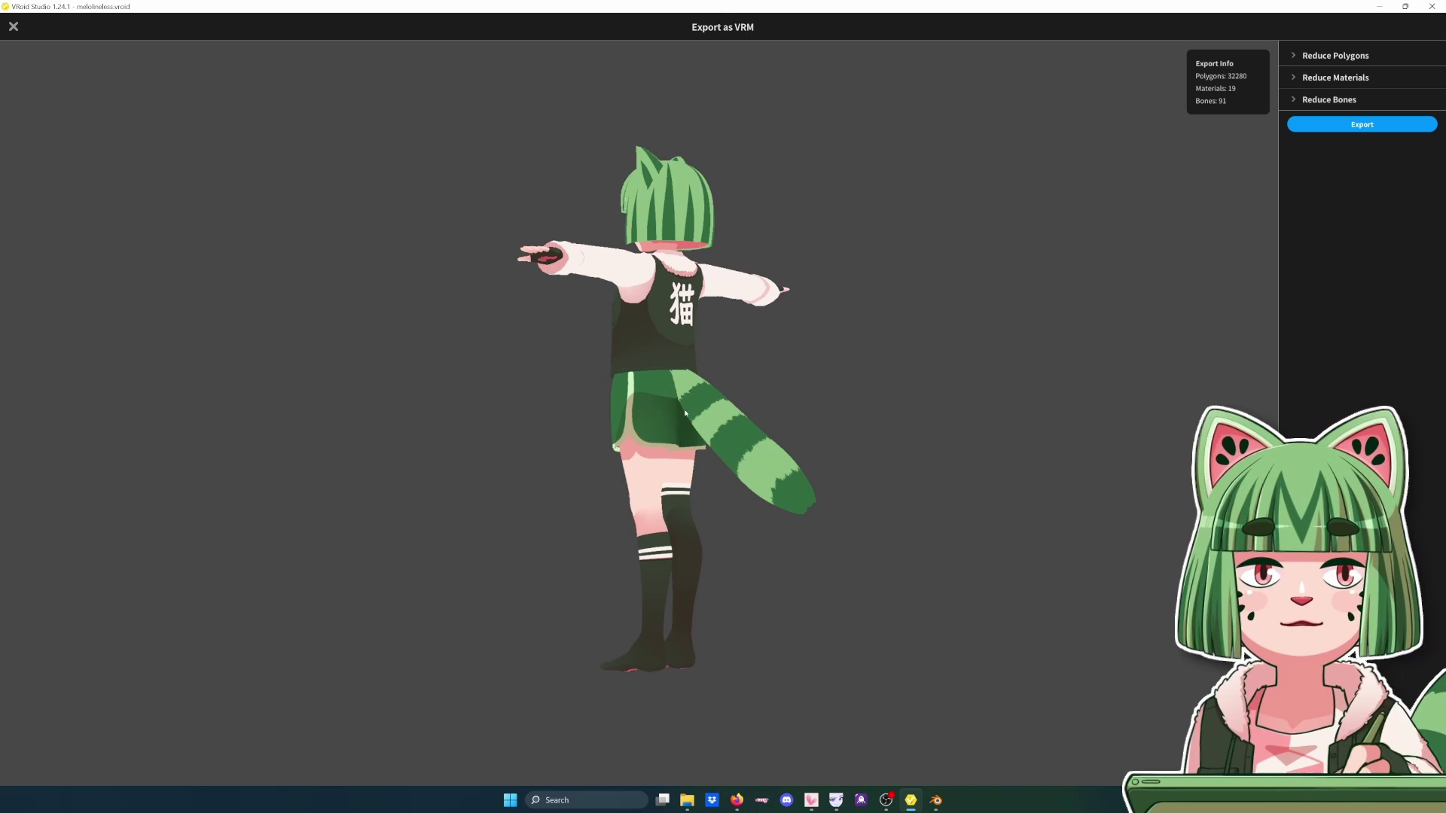
{"action": "left_click_drag", "start_coordinate": [761, 422], "coordinate": [729, 430]}
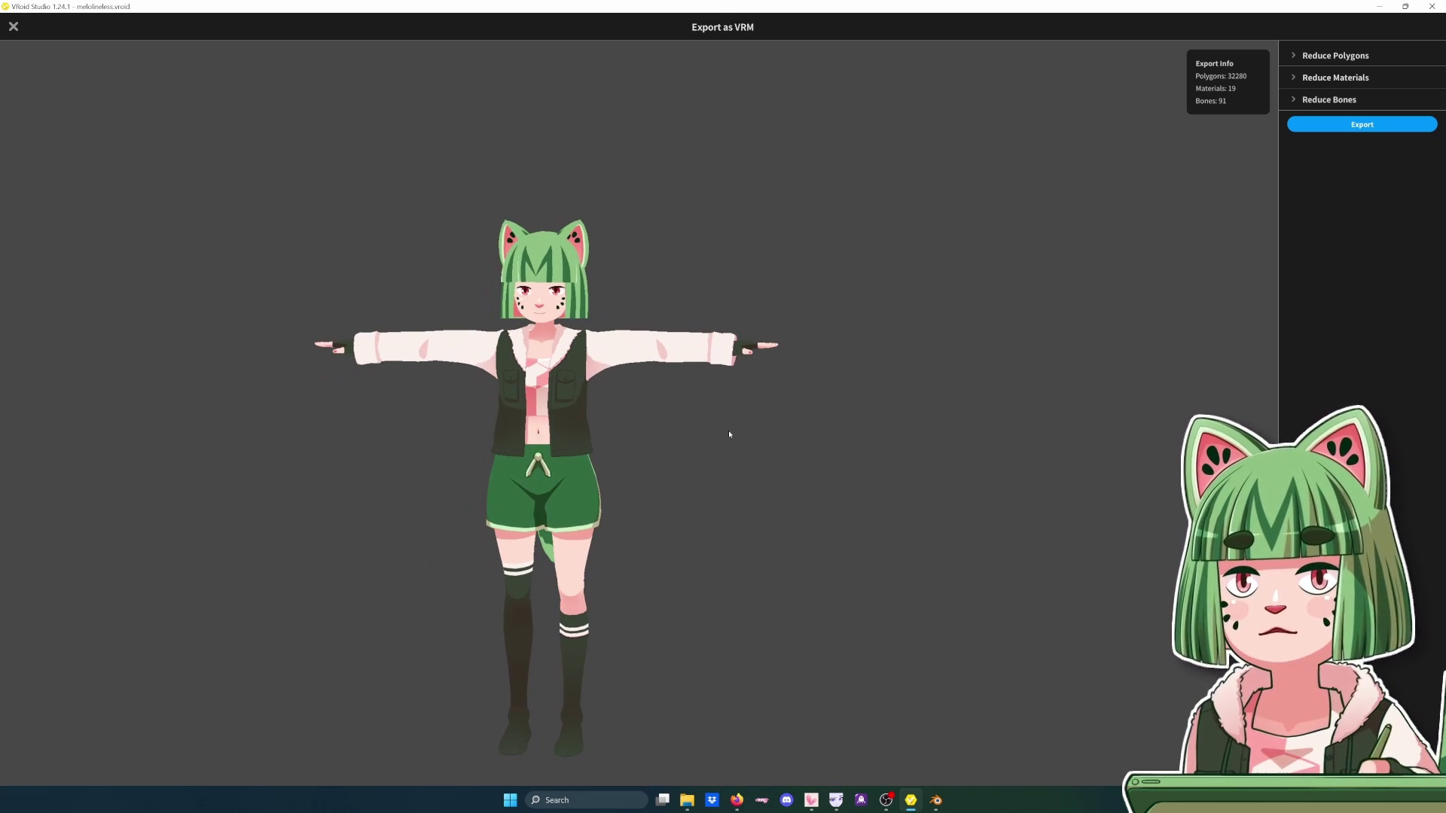
- Reduce the export materials to 8 with a 4096 x 4096 texture atlas resolution, keeping transparent meshes set for deletion
{"action": "left_click", "coordinate": [1308, 56]}
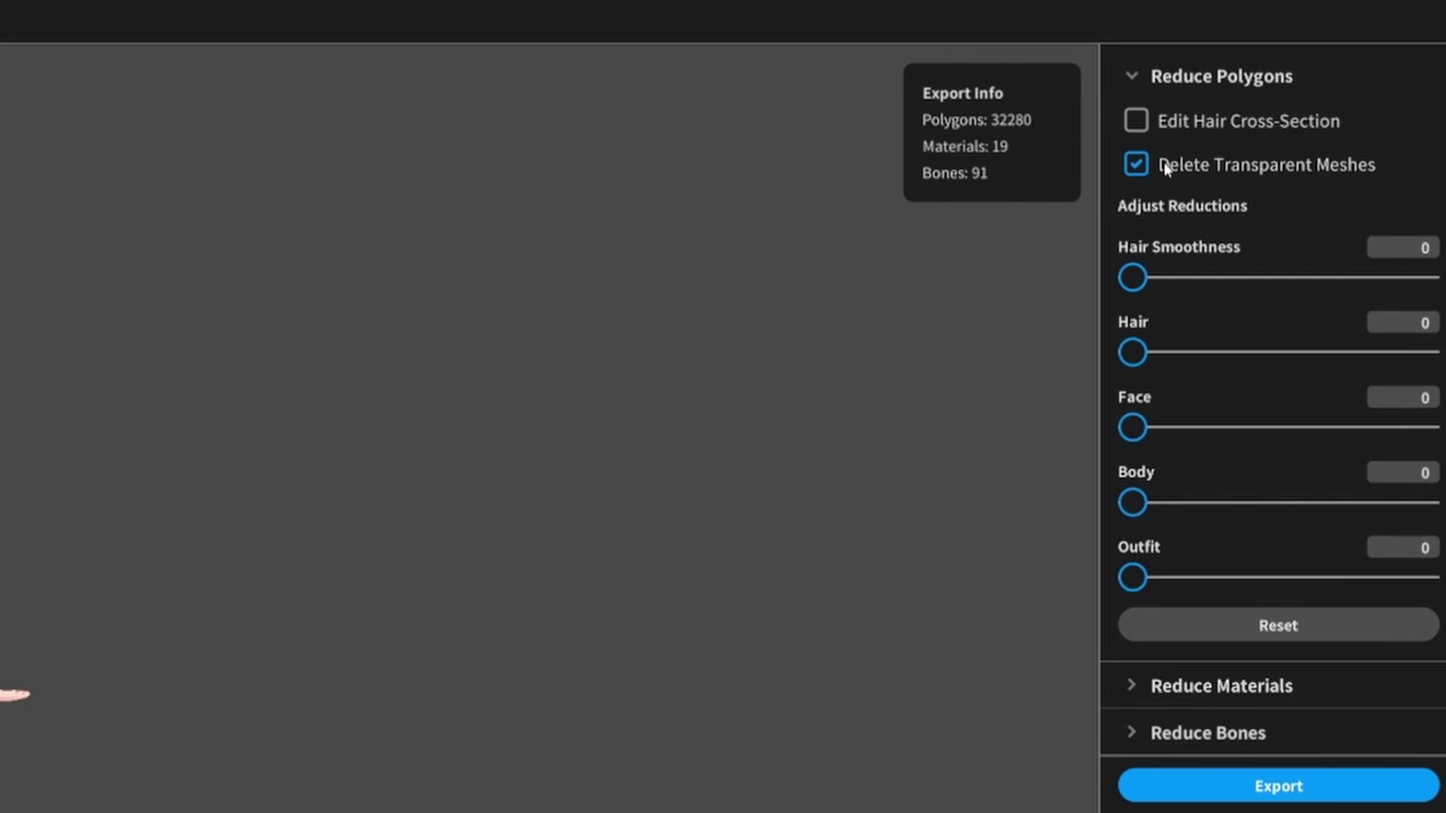
{"action": "left_click", "coordinate": [1131, 687]}
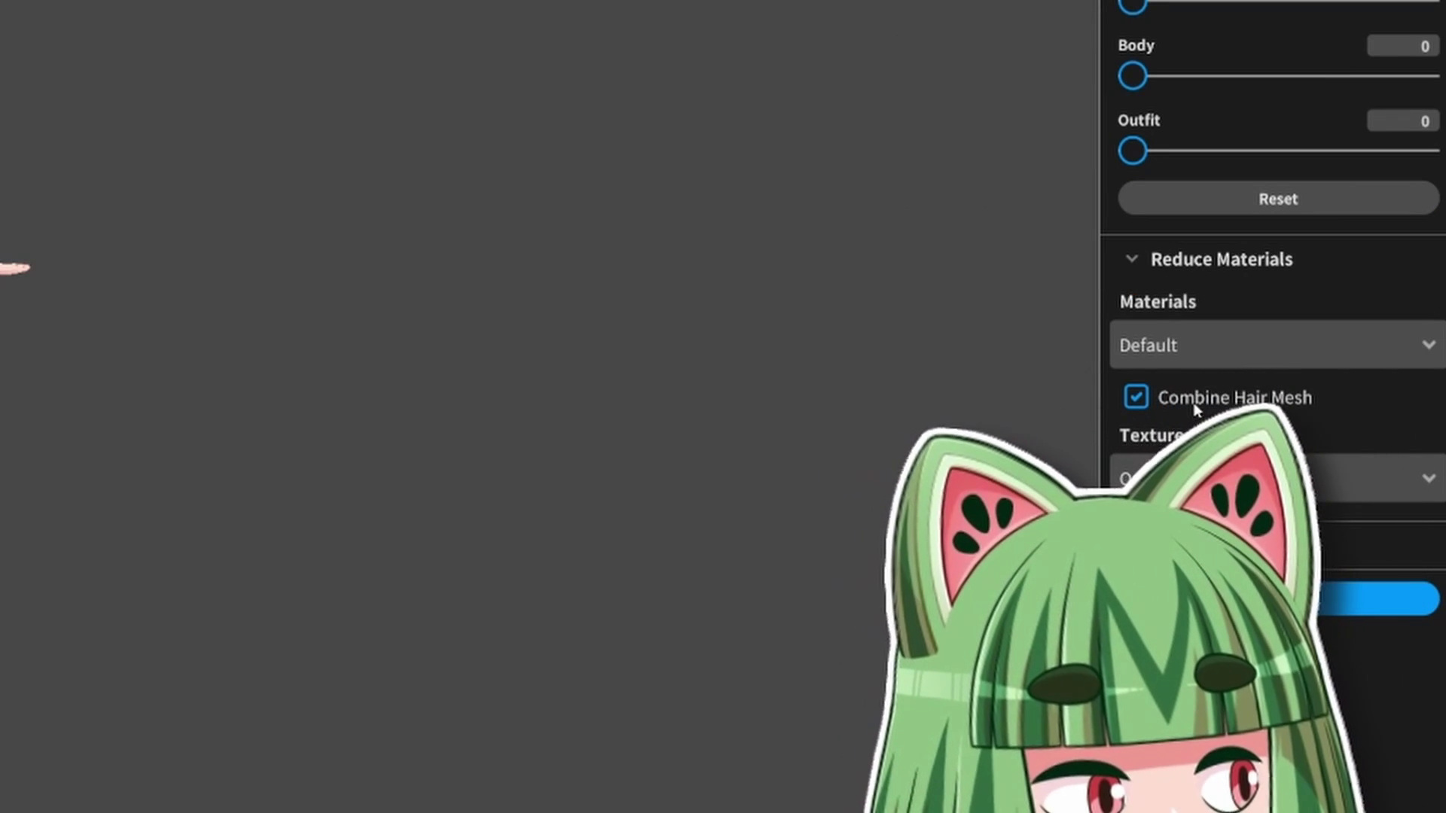
{"action": "left_click", "coordinate": [1185, 364]}
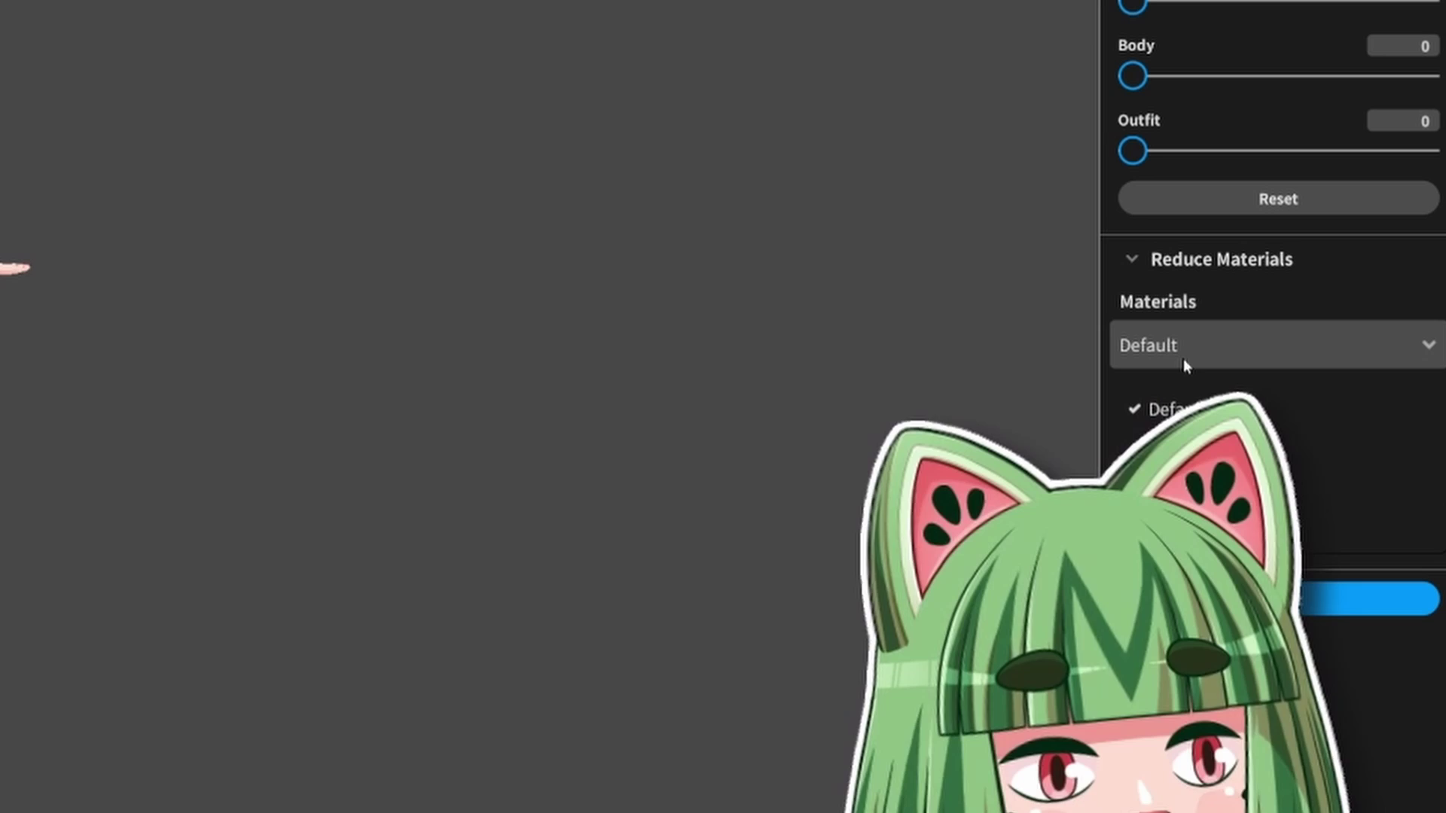
{"action": "left_click", "coordinate": [1181, 351]}
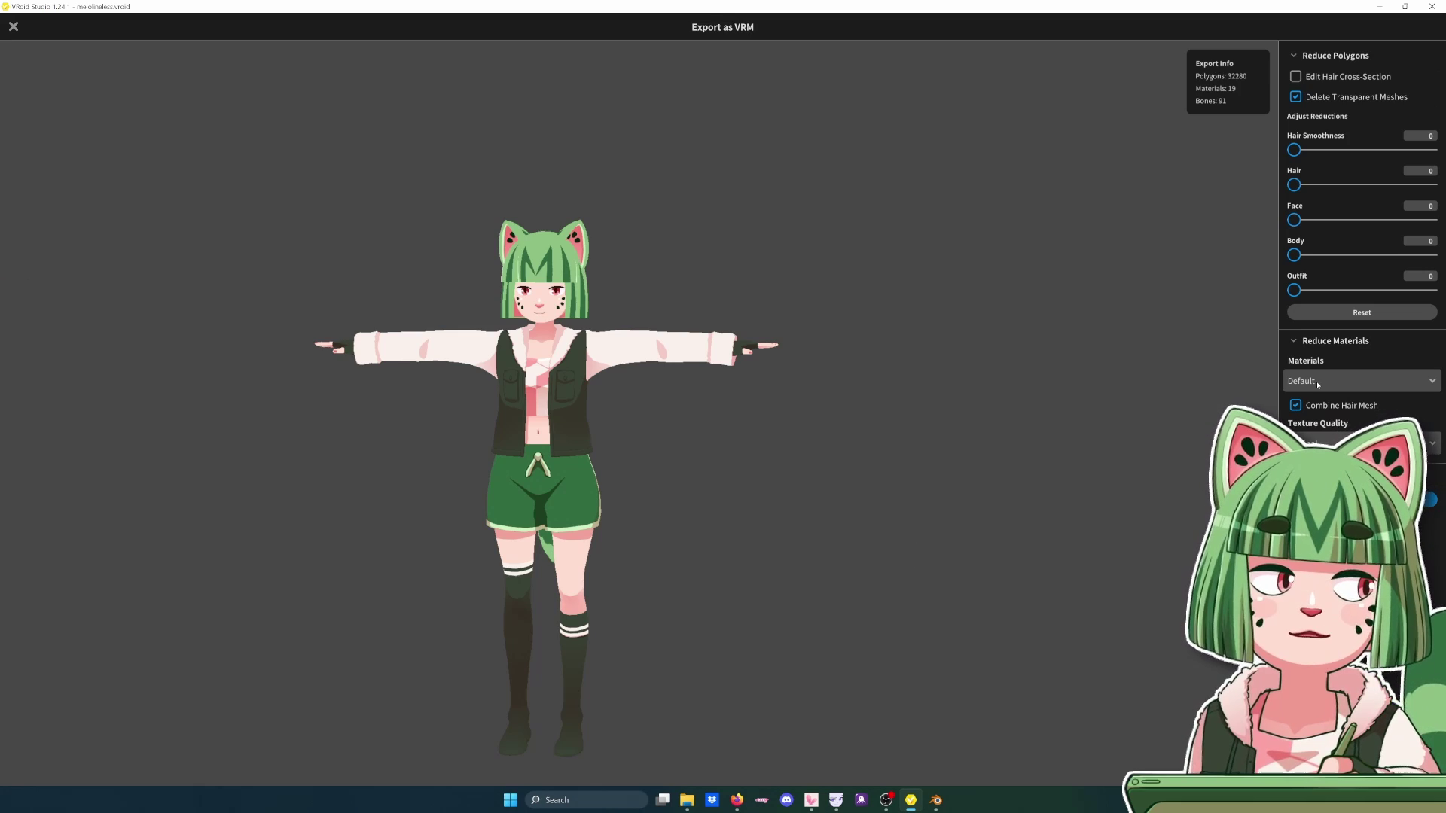
{"action": "left_click", "coordinate": [1182, 351]}
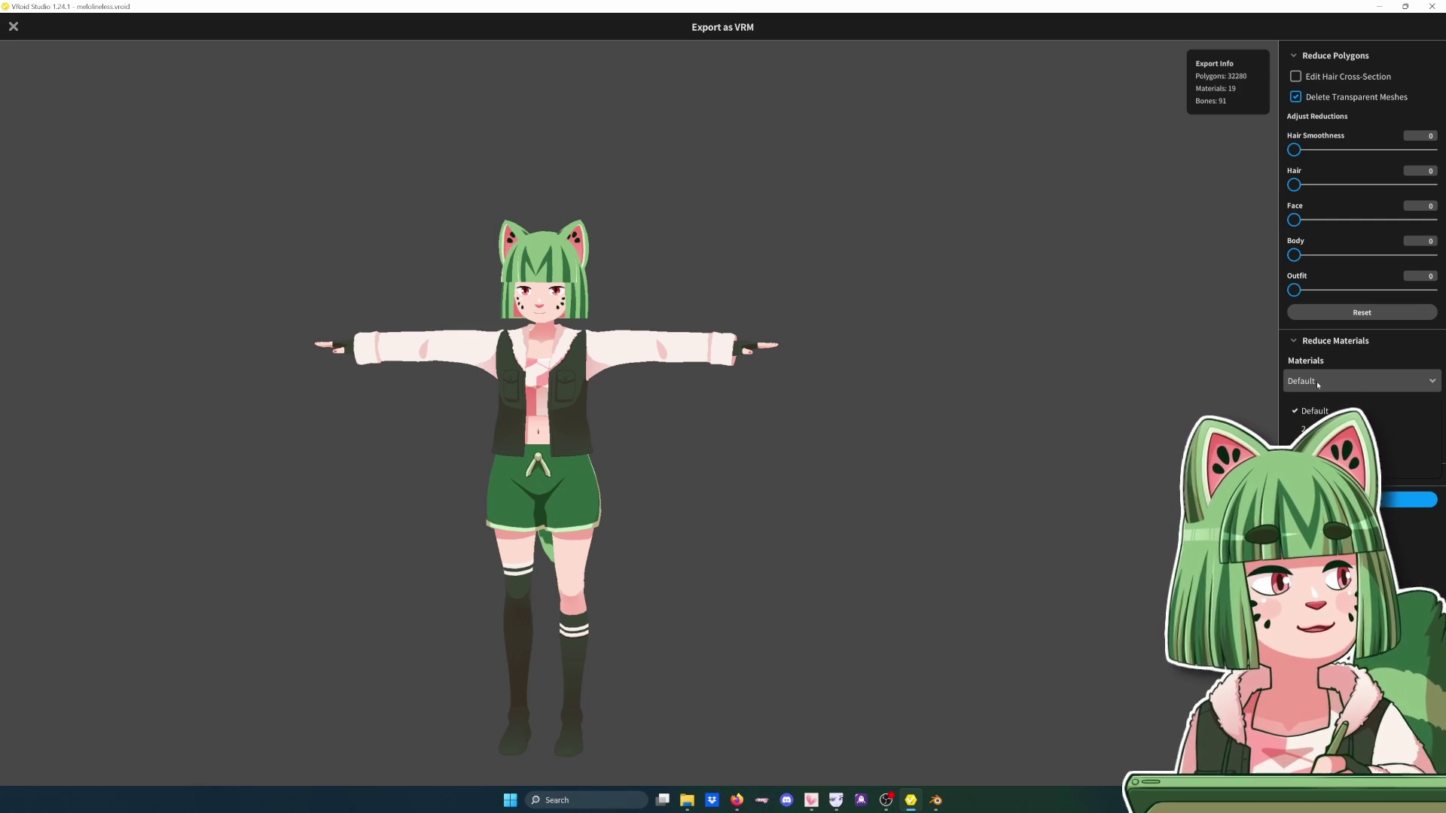
{"action": "left_click", "coordinate": [1320, 411]}
{"action": "left_click", "coordinate": [1326, 380]}
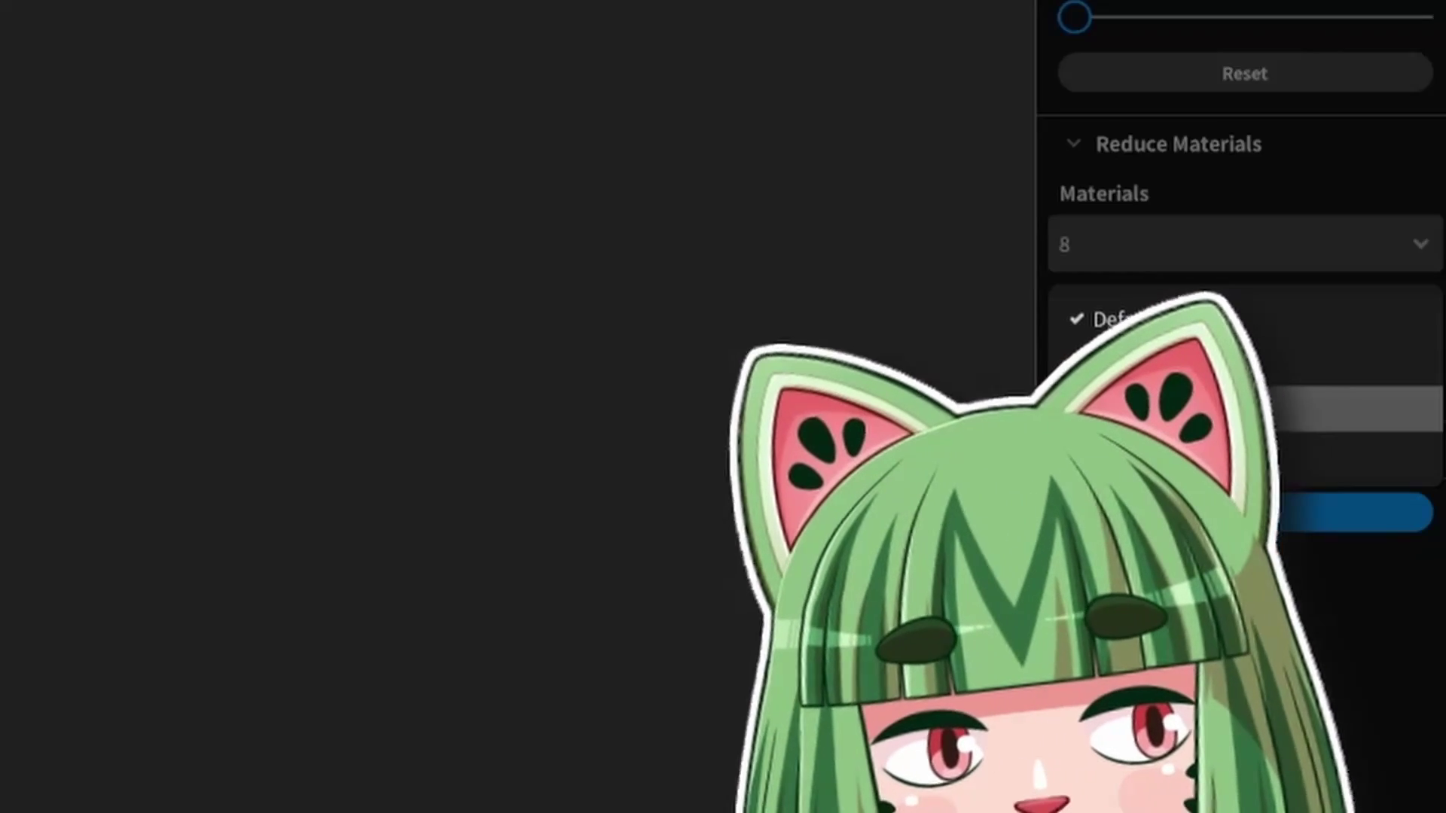
{"action": "left_click", "coordinate": [1355, 512]}
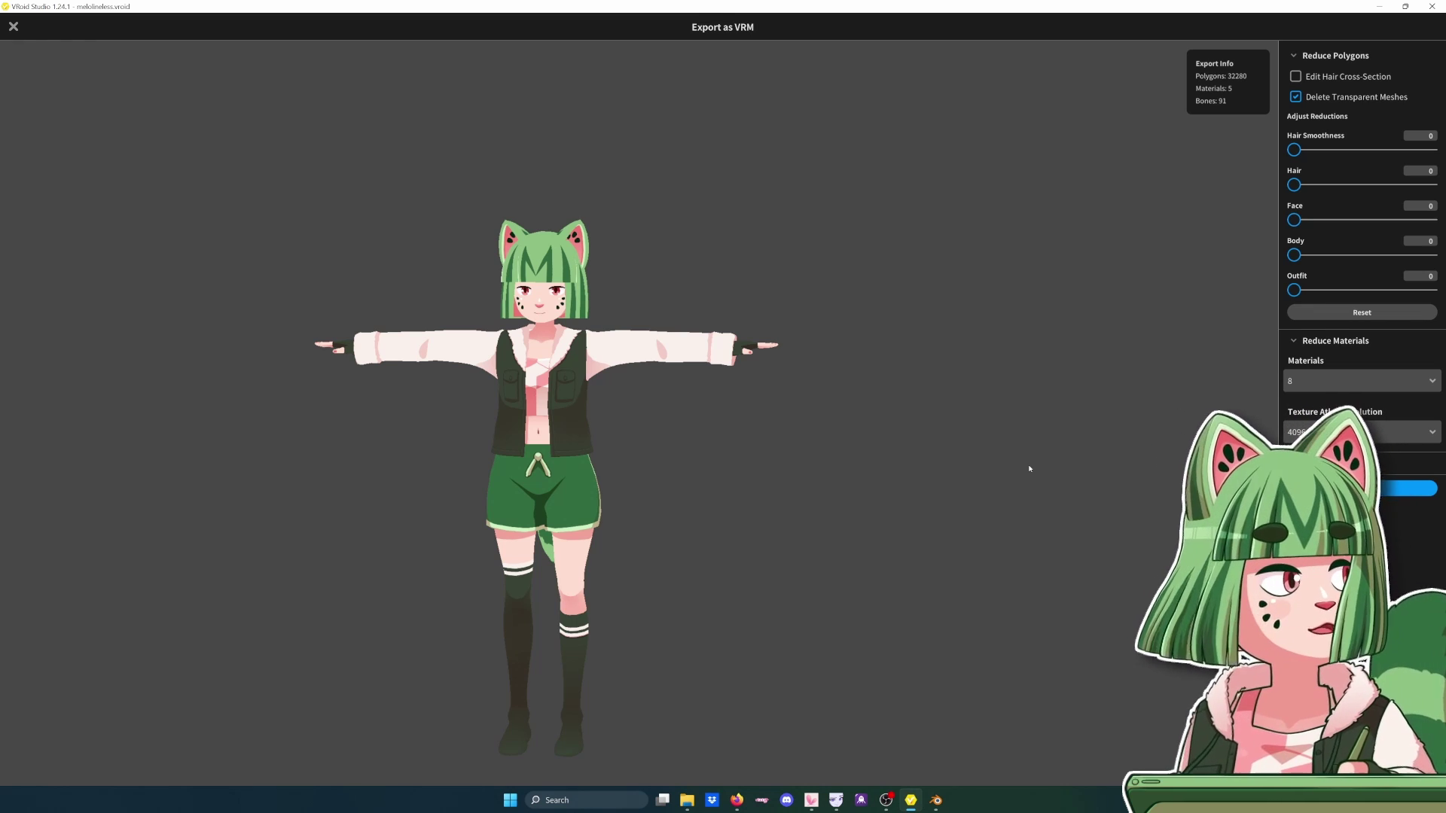
- Open the VRM settings with the VRM0.0 format, title the avatar melonytutorial, and enter the creator's name
{"action": "left_click", "coordinate": [1378, 488]}
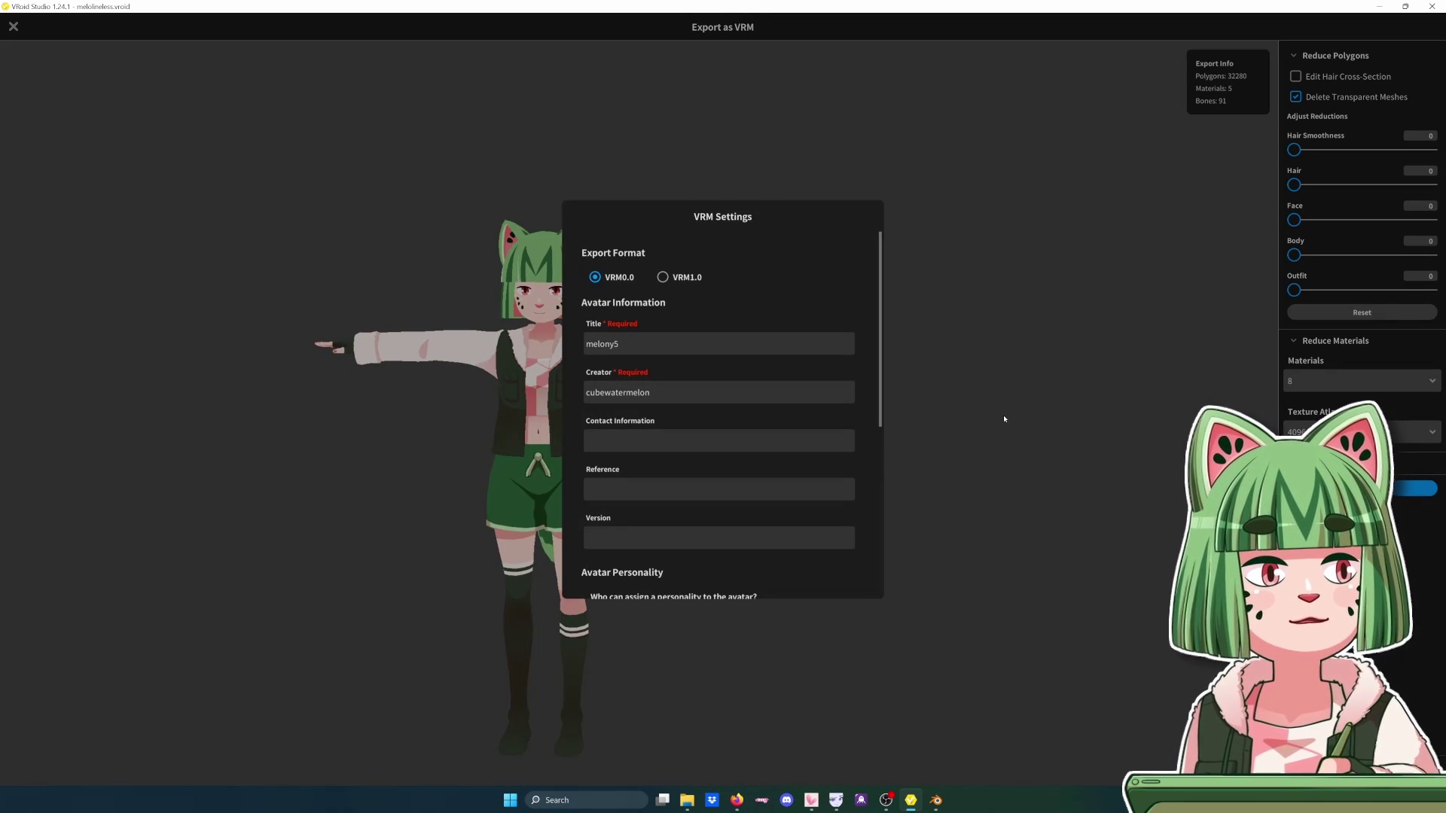
{"action": "left_click", "coordinate": [638, 348]}
{"action": "type", "text": "melonytutorial"}
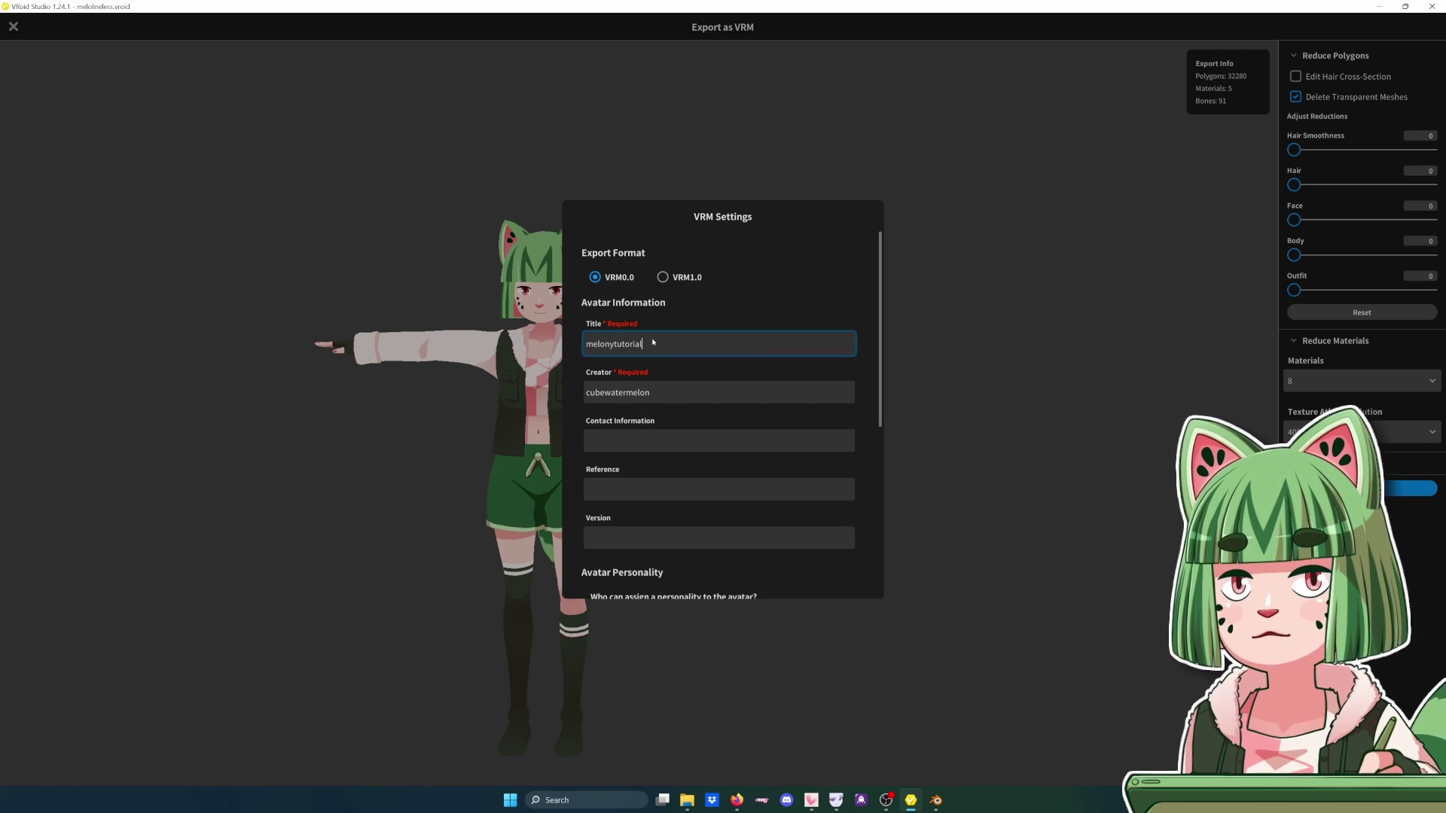
{"action": "left_click", "coordinate": [670, 393]}
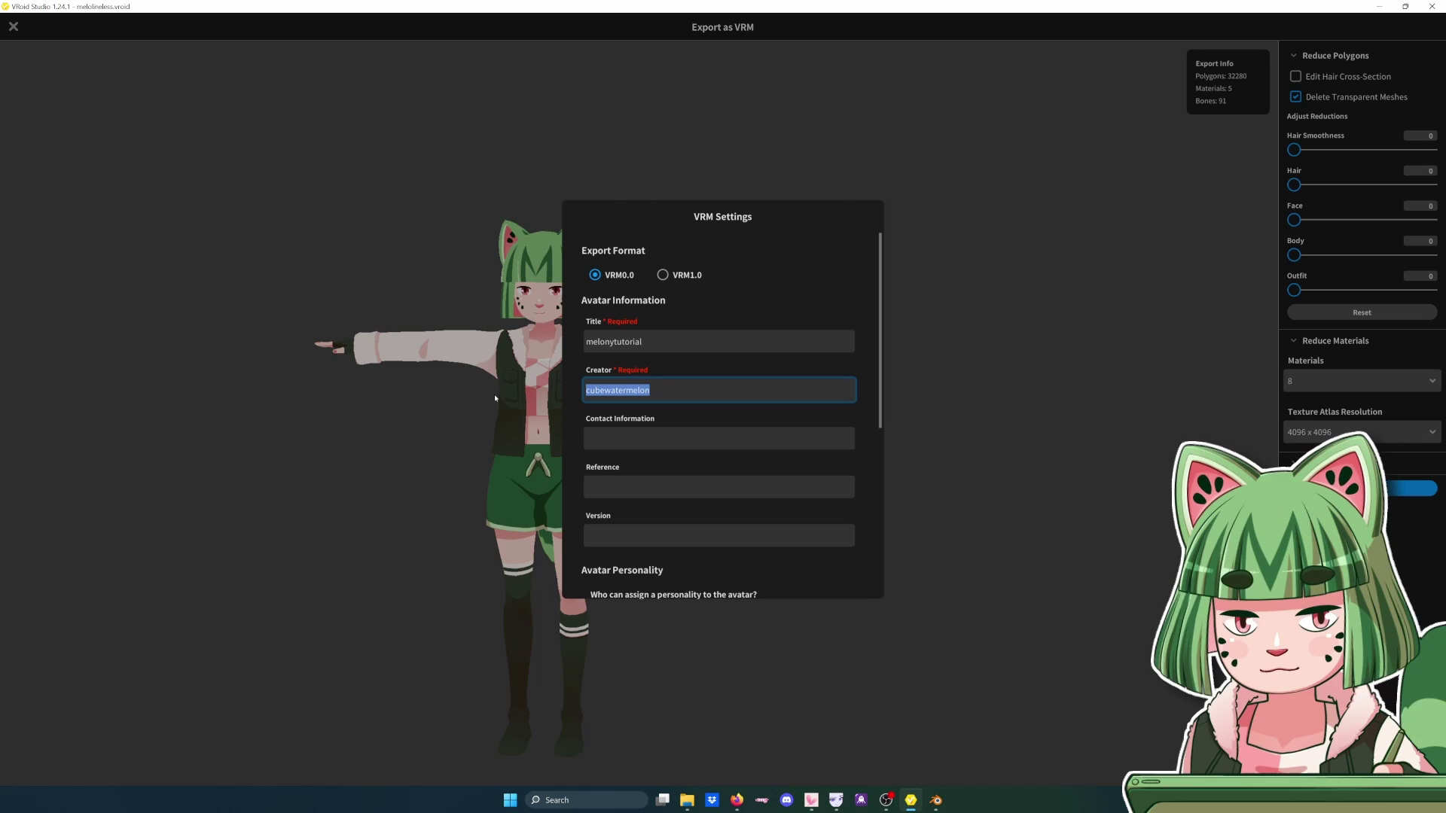
{"action": "type", "text": "melony"}
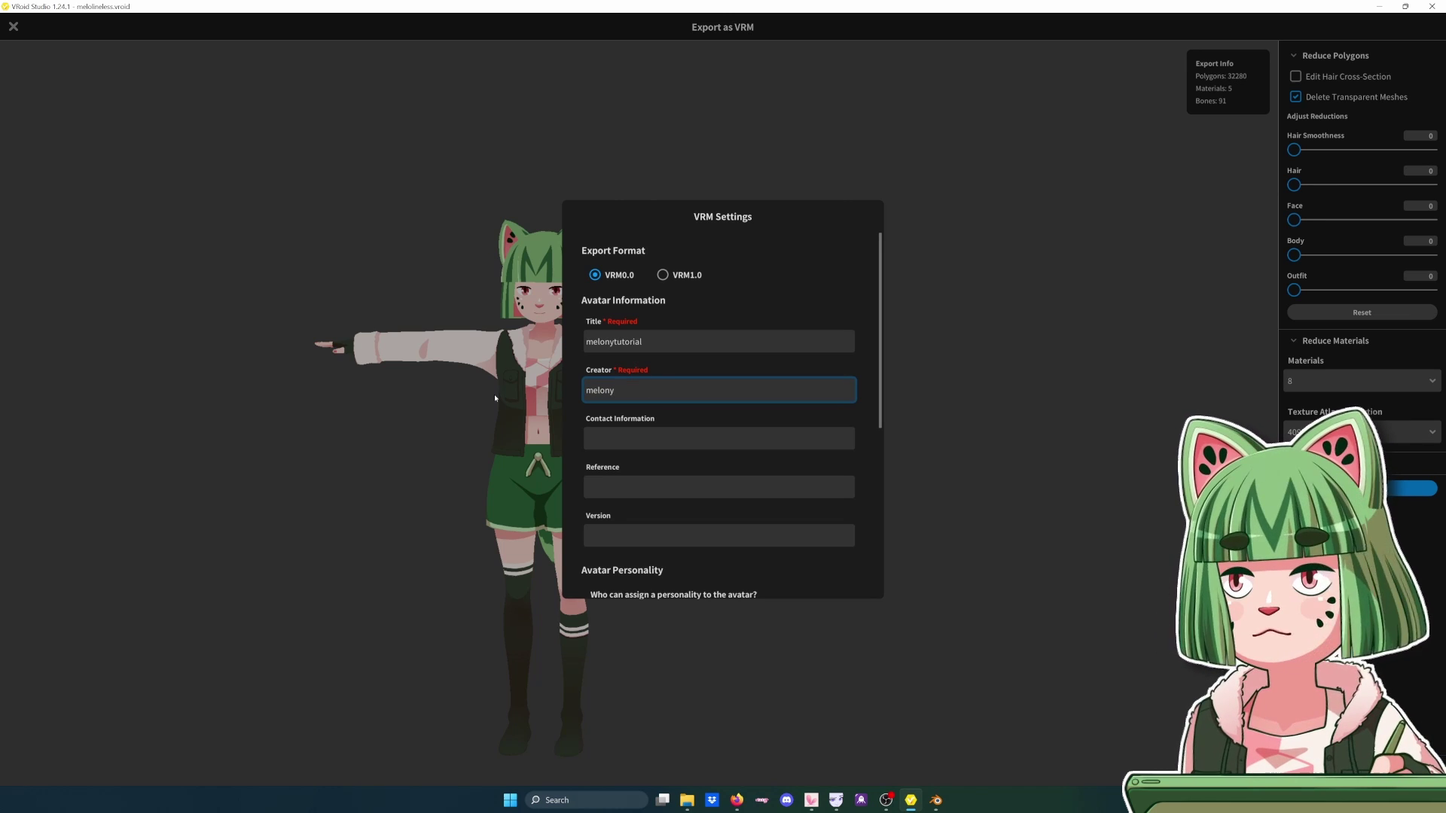
- Export the avatar and save it in the Downloads folder as melonytutorial.vrm
{"action": "scroll", "coordinate": [672, 408], "scroll_direction": "down", "scroll_amount": 5}
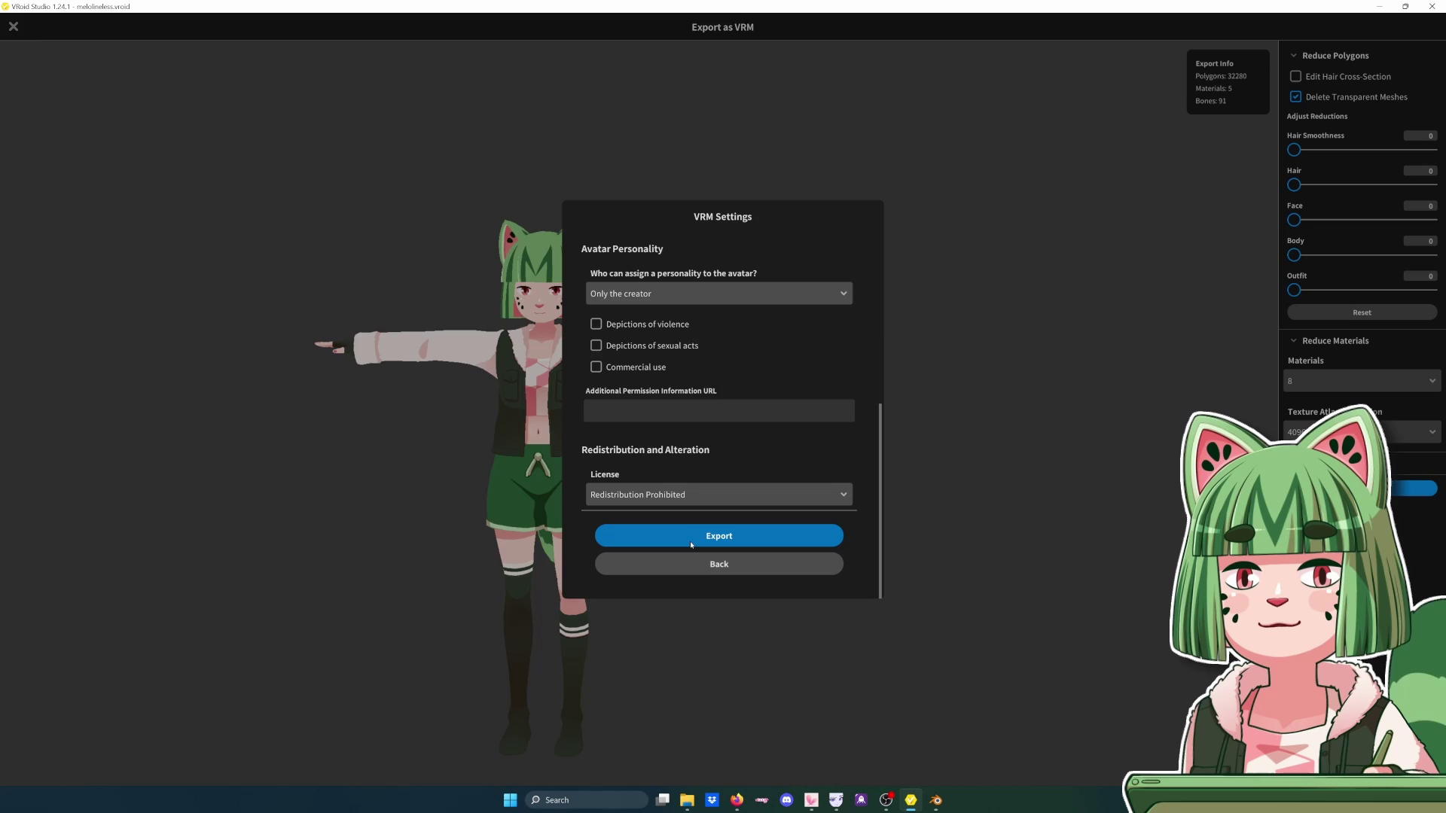
{"action": "left_click", "coordinate": [691, 542]}
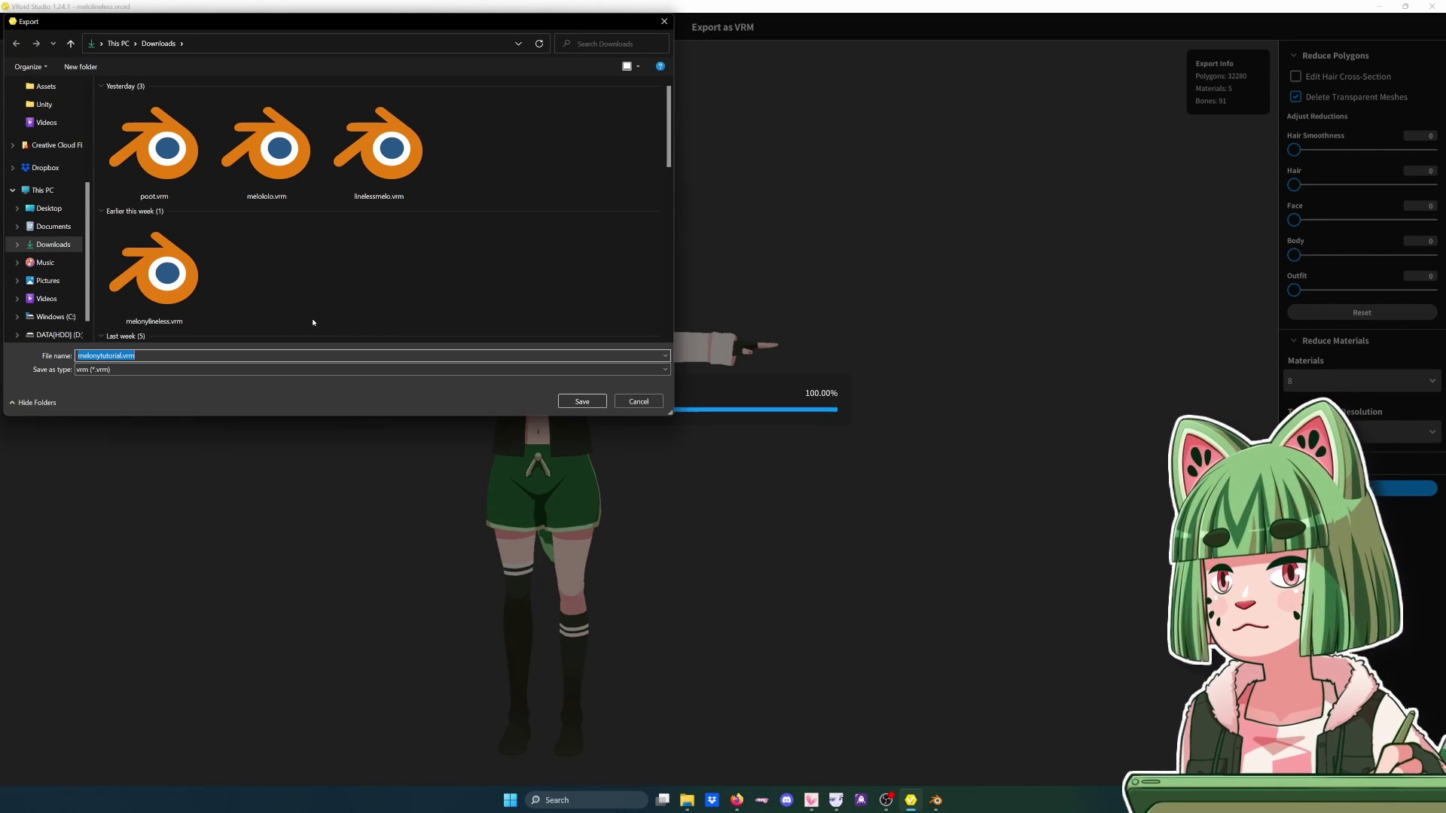
{"action": "left_click", "coordinate": [581, 402]}
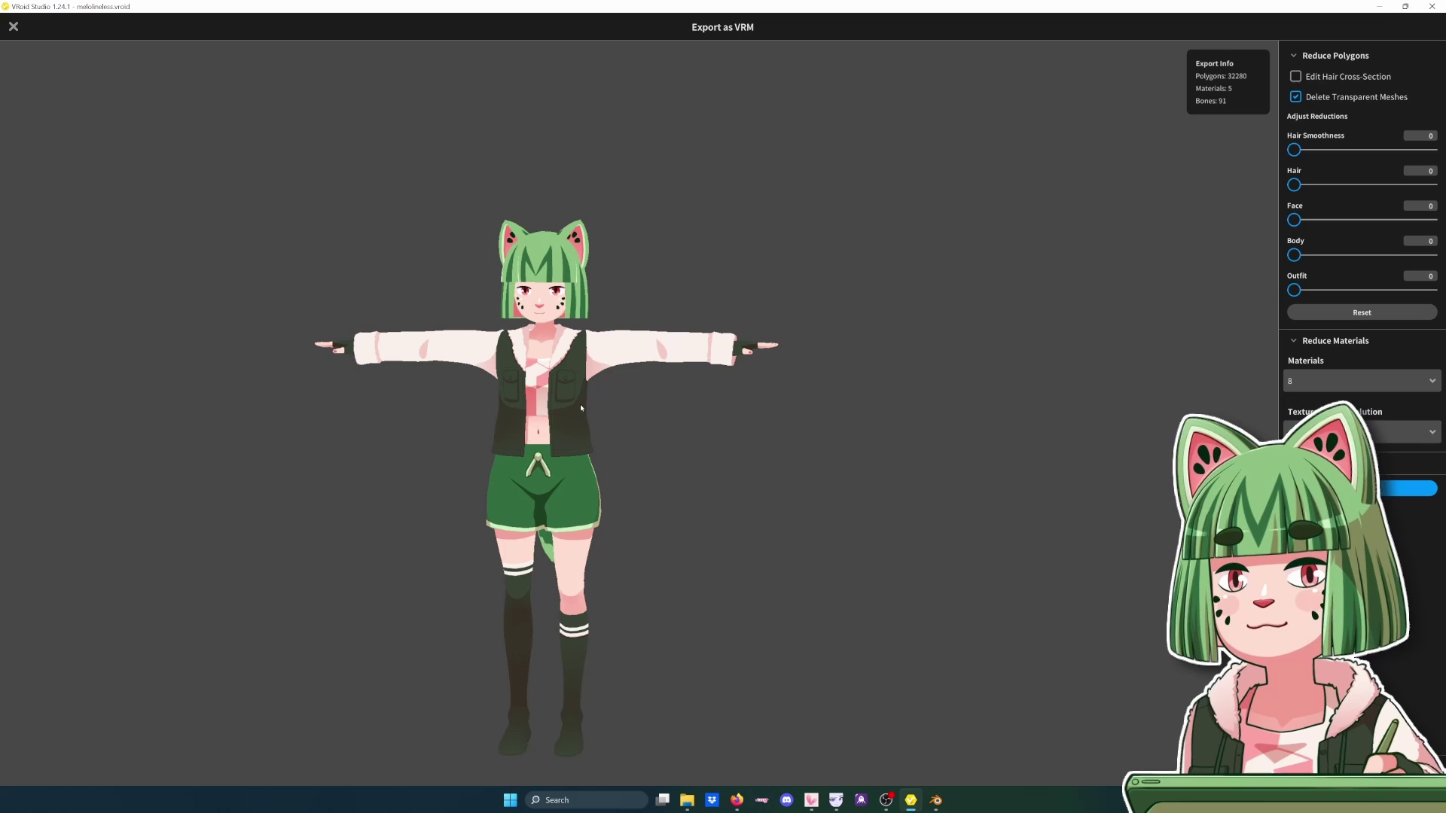
- Switch to the browser and open the Installation tutorial from the VRM Add-on for Blender GitHub page
{"action": "left_click", "coordinate": [1380, 7]}
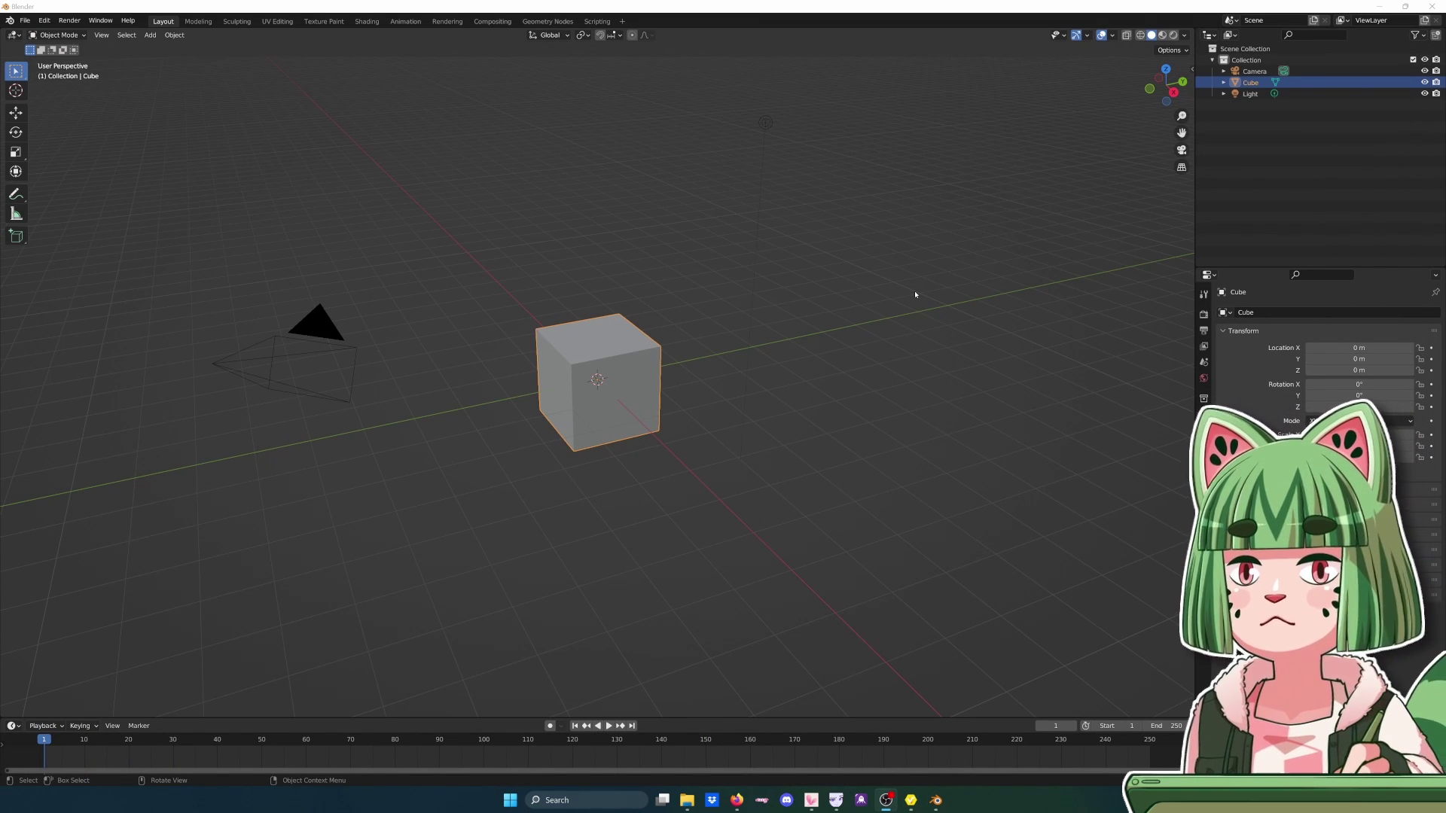
{"action": "key", "text": "alt+Tab"}
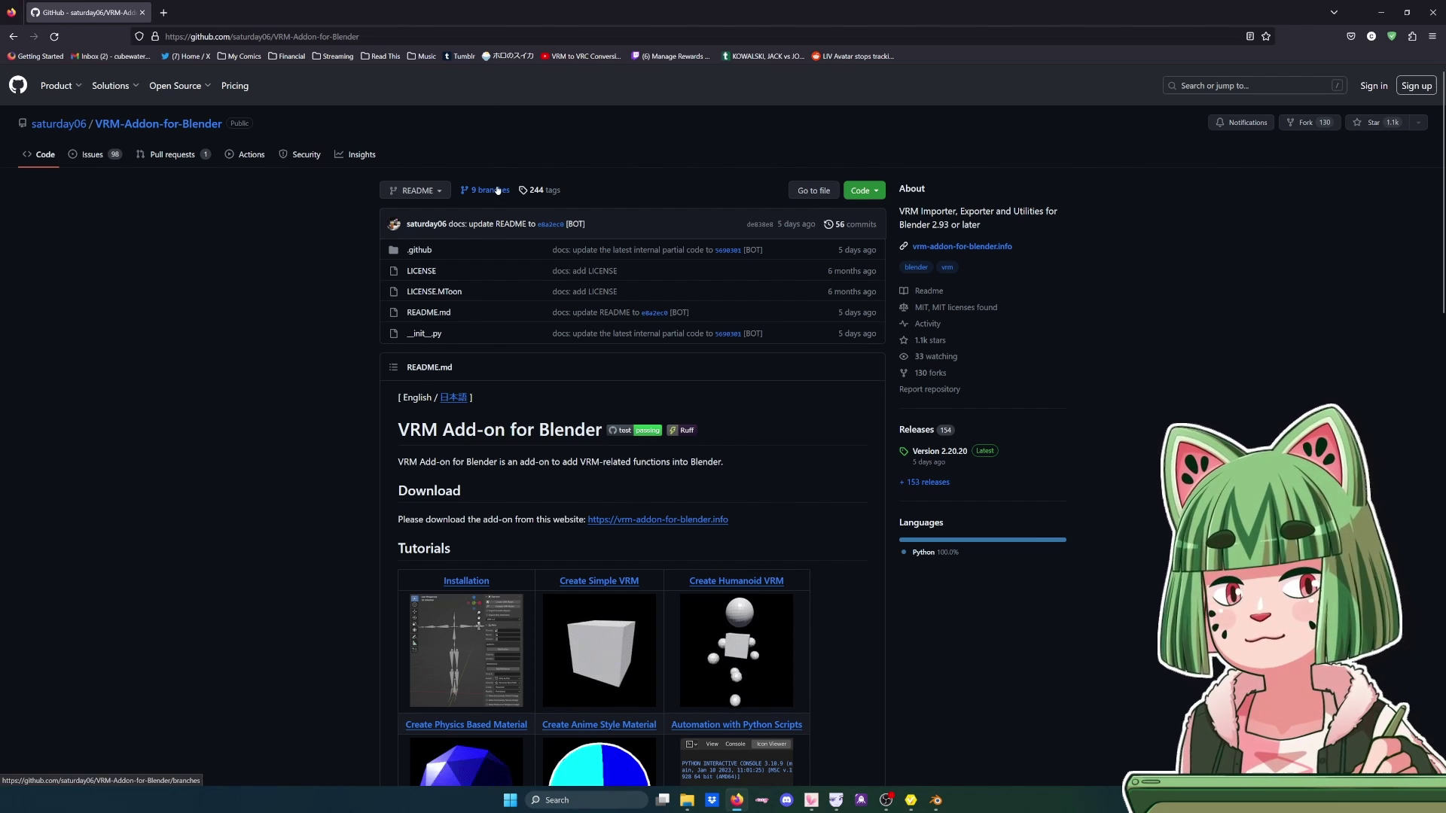
{"action": "mouse_move", "coordinate": [48, 128]}
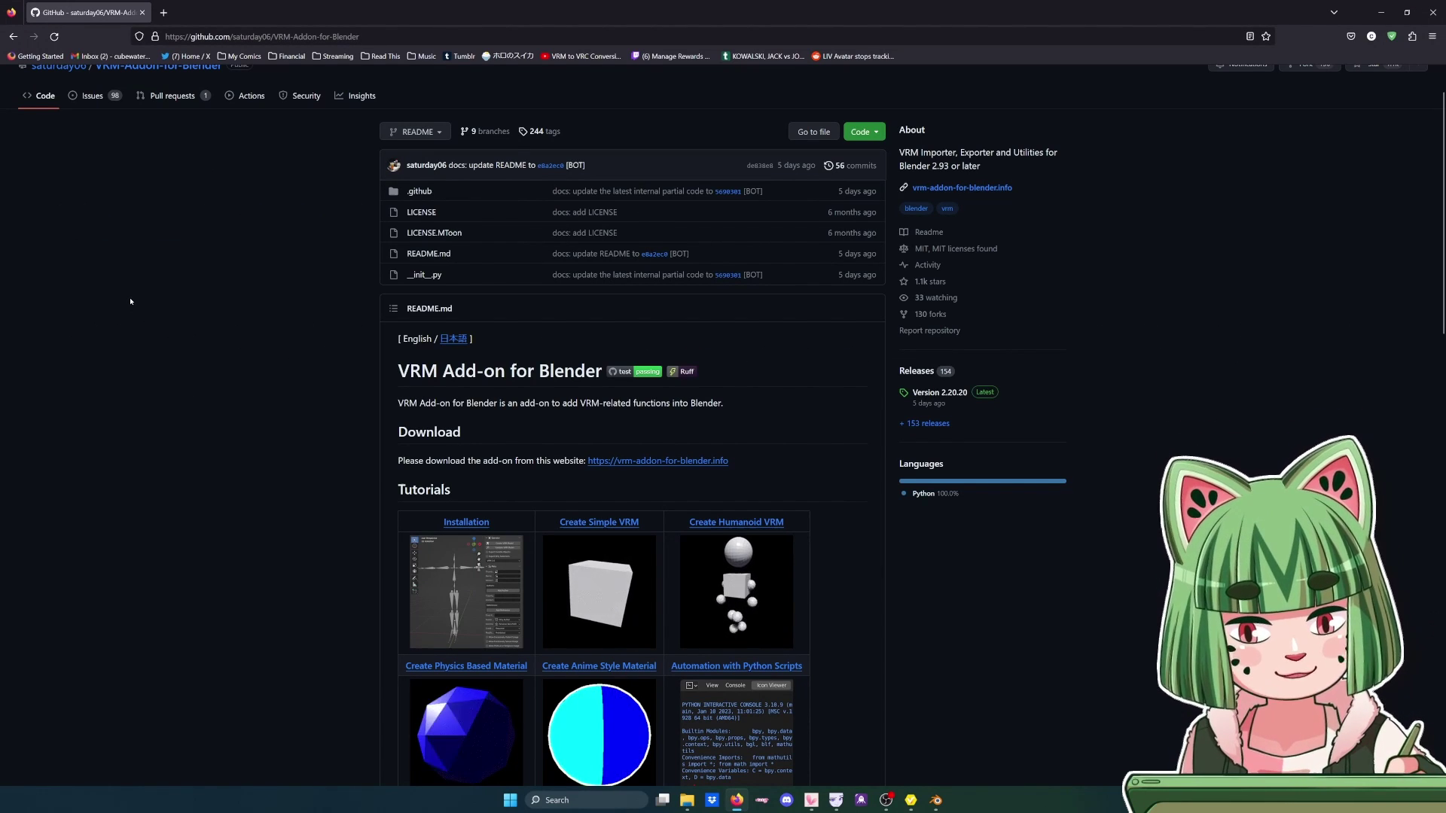
{"action": "scroll", "coordinate": [130, 301], "scroll_direction": "down", "scroll_amount": 1}
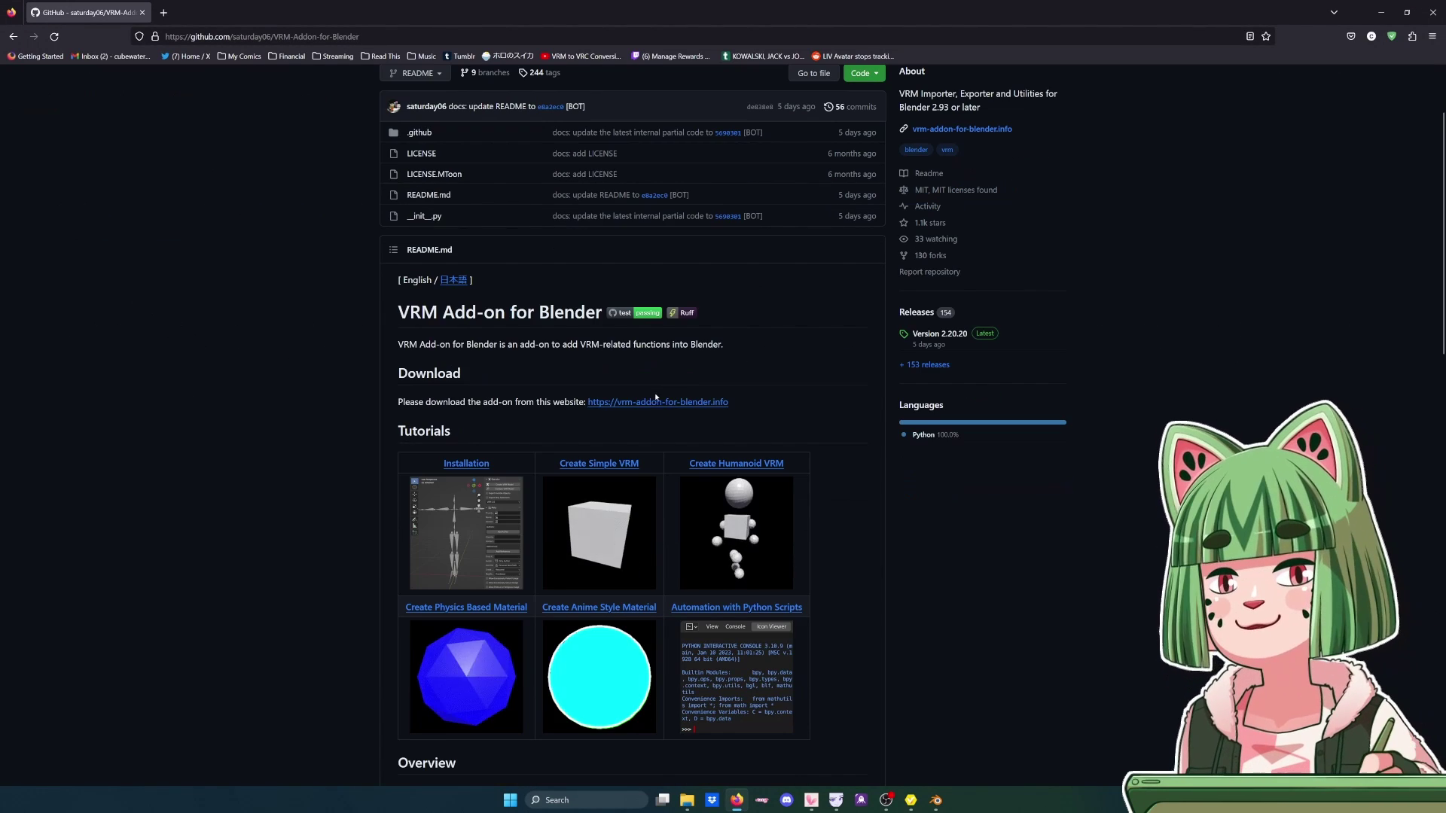
{"action": "left_click", "coordinate": [470, 474]}
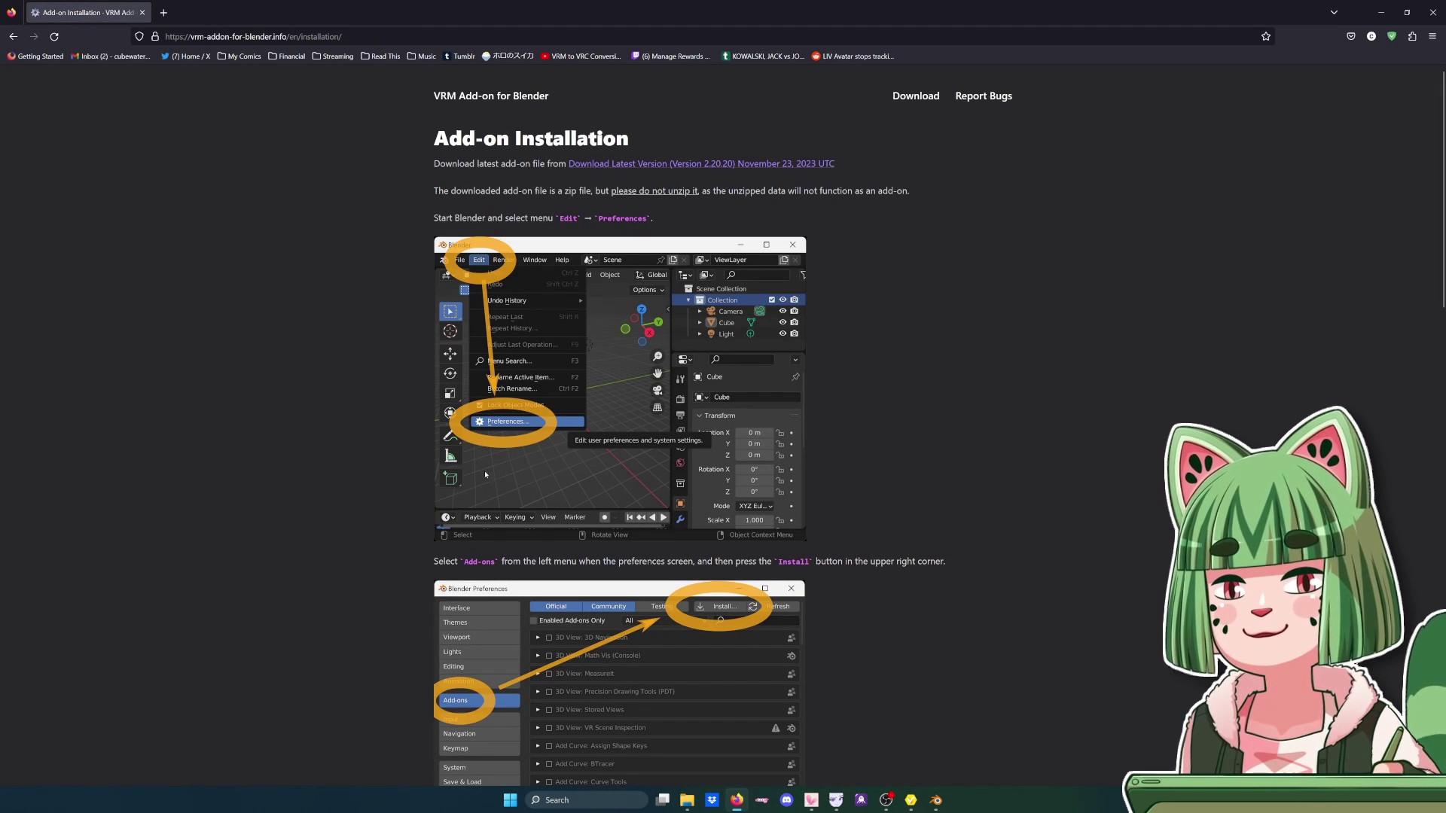
- Switch to Blender and bring up the add-on installation controls in the preferences
{"action": "left_click", "coordinate": [936, 801]}
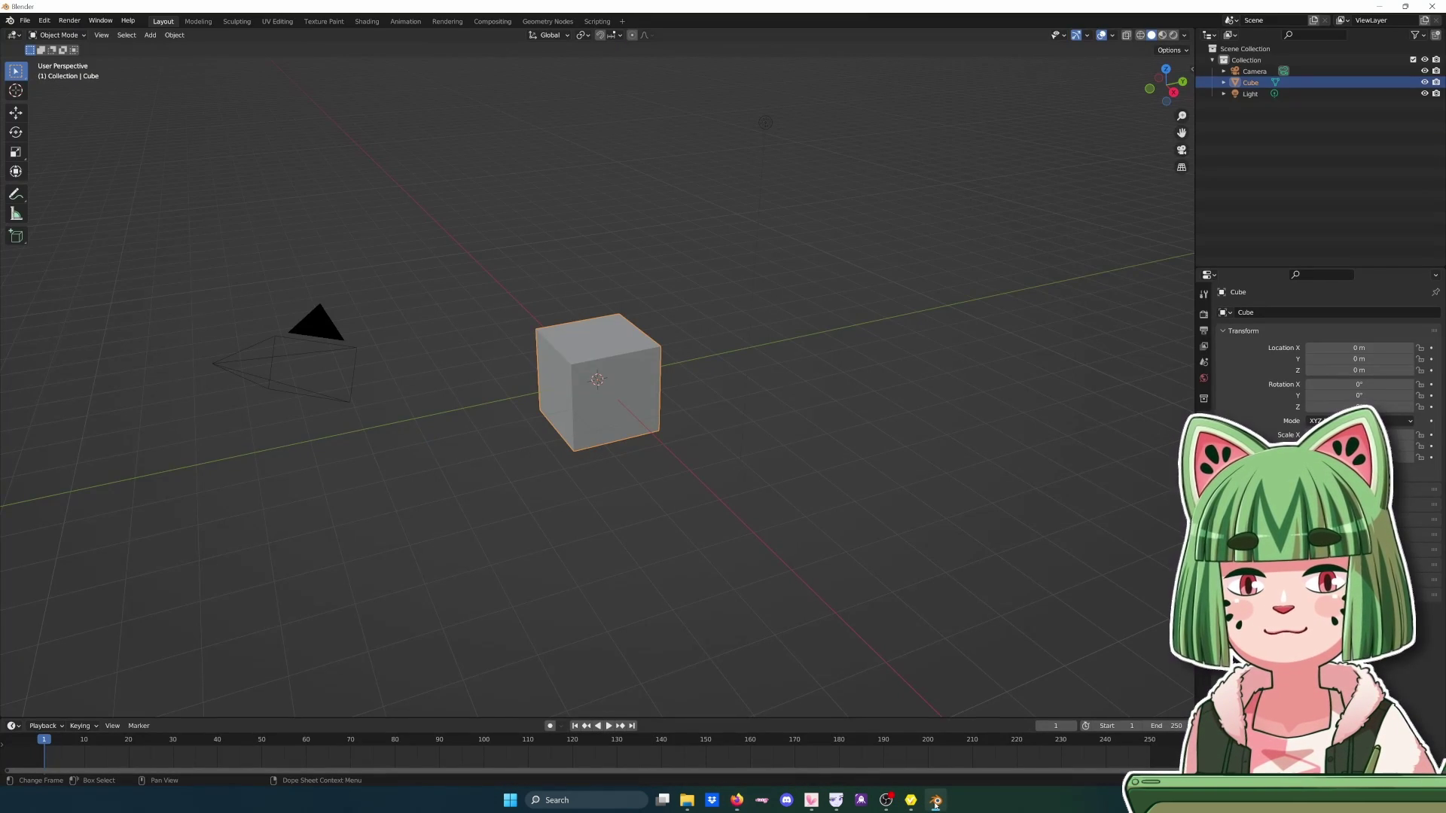
{"action": "left_click", "coordinate": [44, 21]}
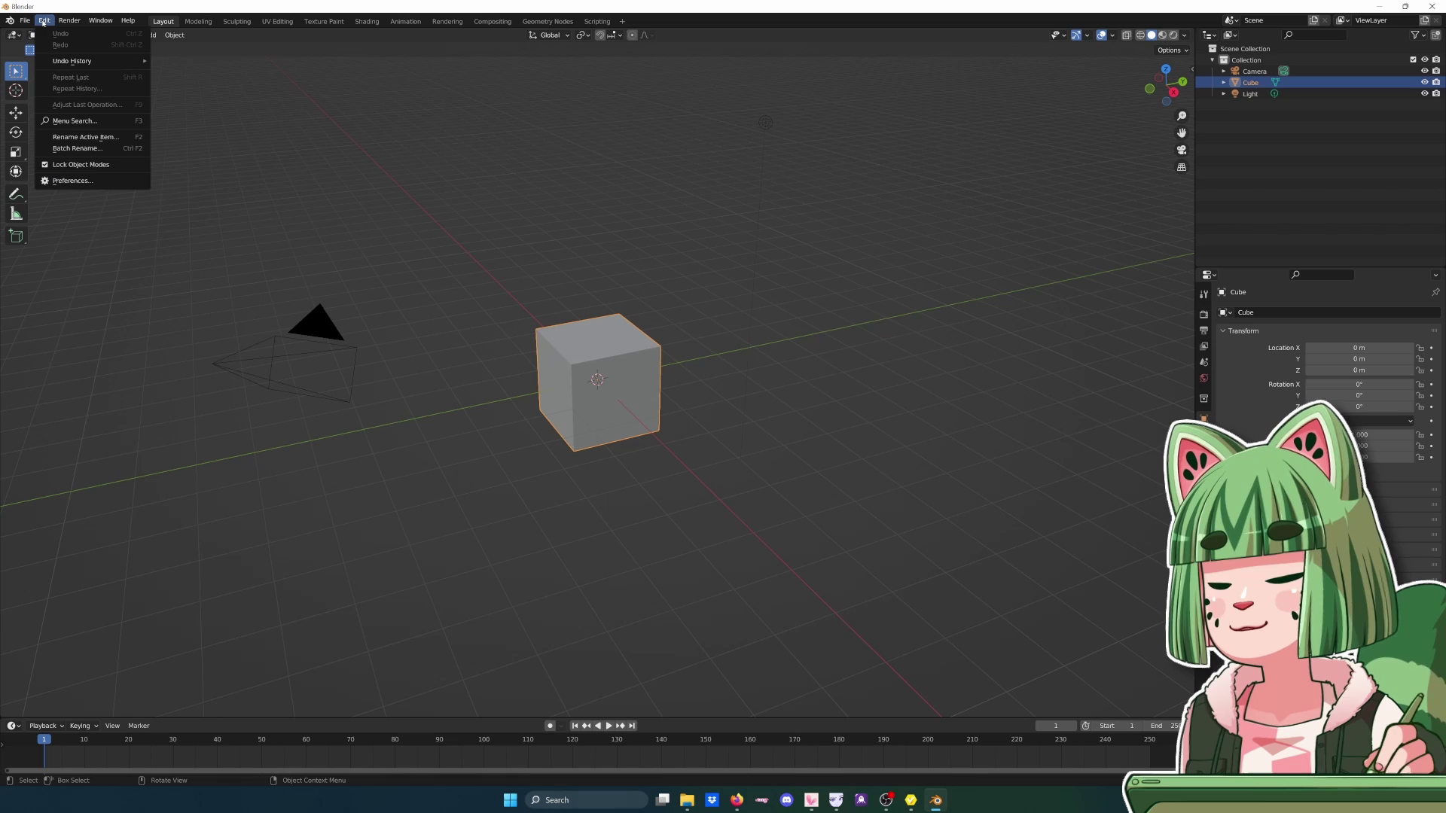
{"action": "left_click", "coordinate": [73, 181]}
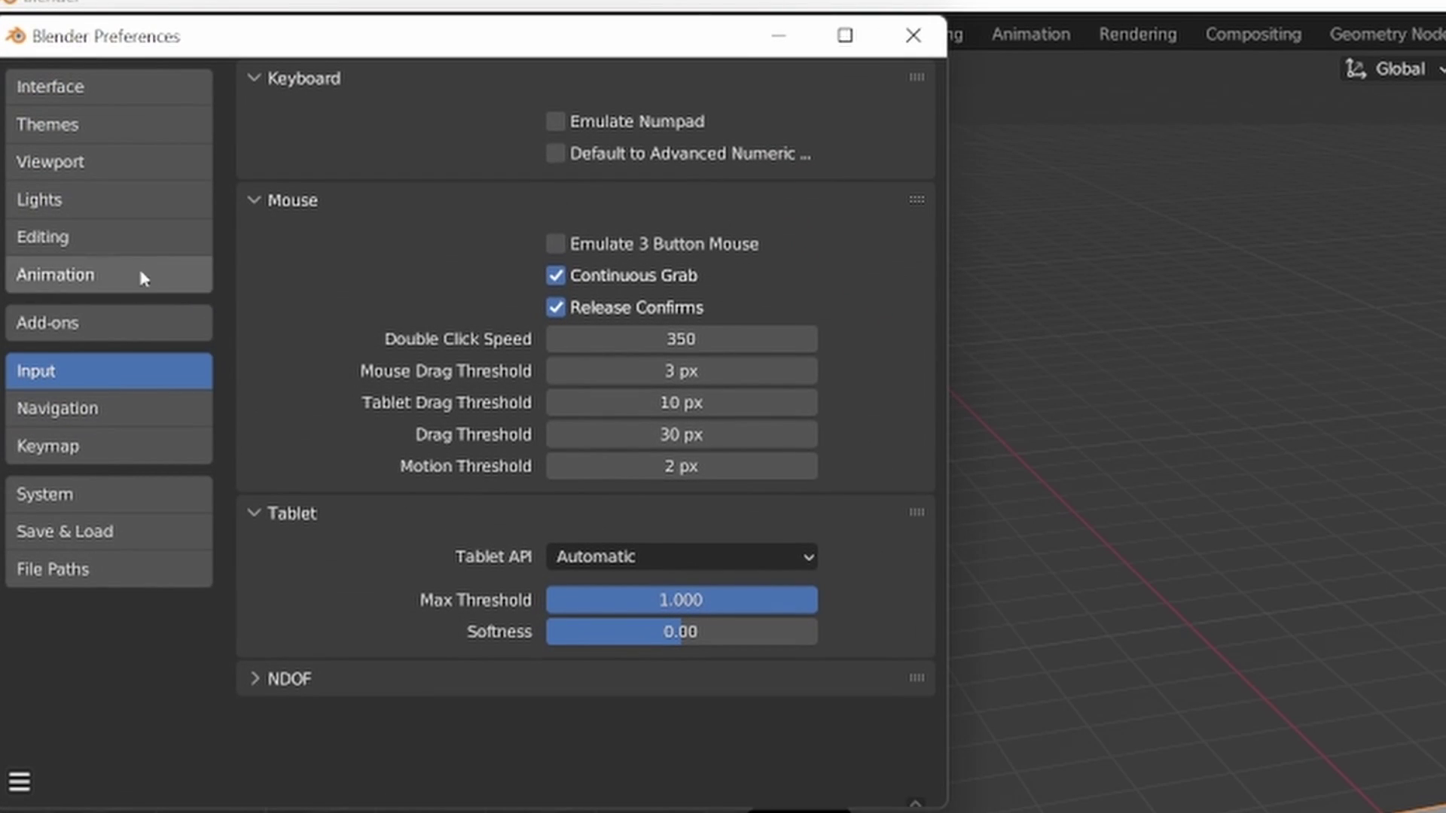
{"action": "left_click", "coordinate": [75, 325]}
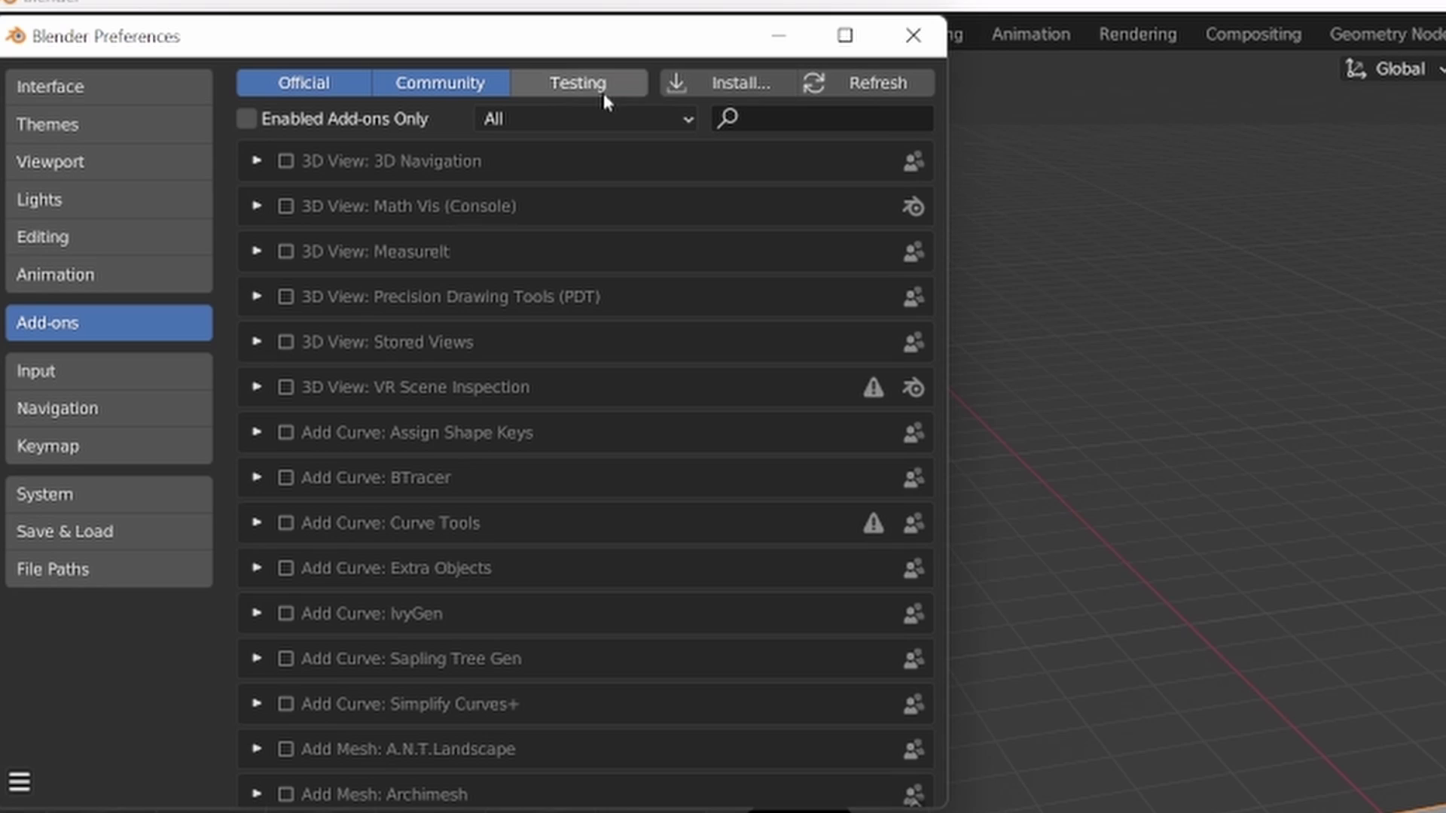
{"action": "left_click", "coordinate": [694, 88]}
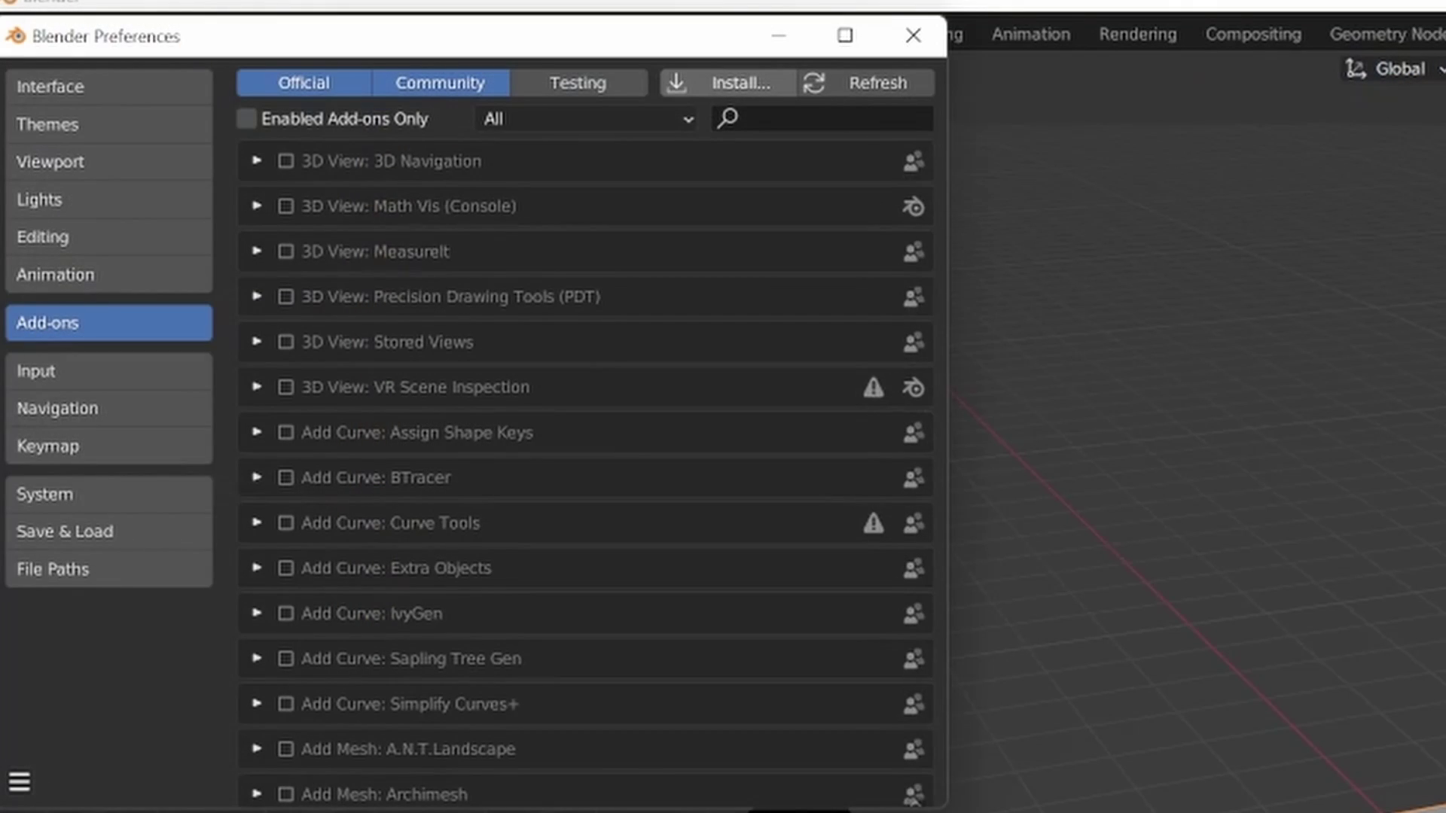
- Look through the add-on list for the enabled VRM format import-export add-on and close the preferences
{"action": "scroll", "coordinate": [464, 518], "scroll_direction": "down", "scroll_amount": 8}
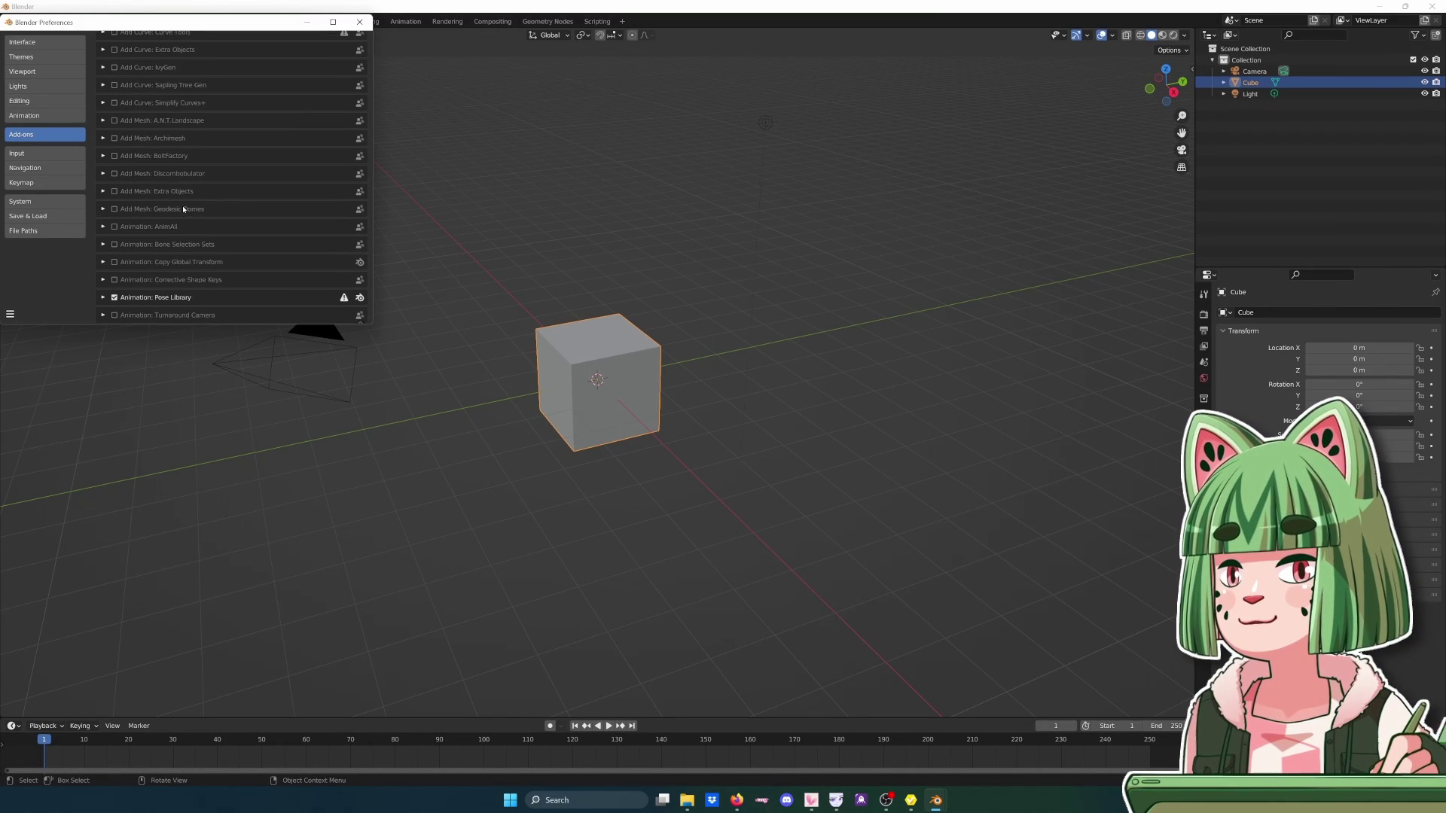
{"action": "scroll", "coordinate": [184, 210], "scroll_direction": "down", "scroll_amount": 3}
{"action": "scroll", "coordinate": [150, 254], "scroll_direction": "down", "scroll_amount": 20}
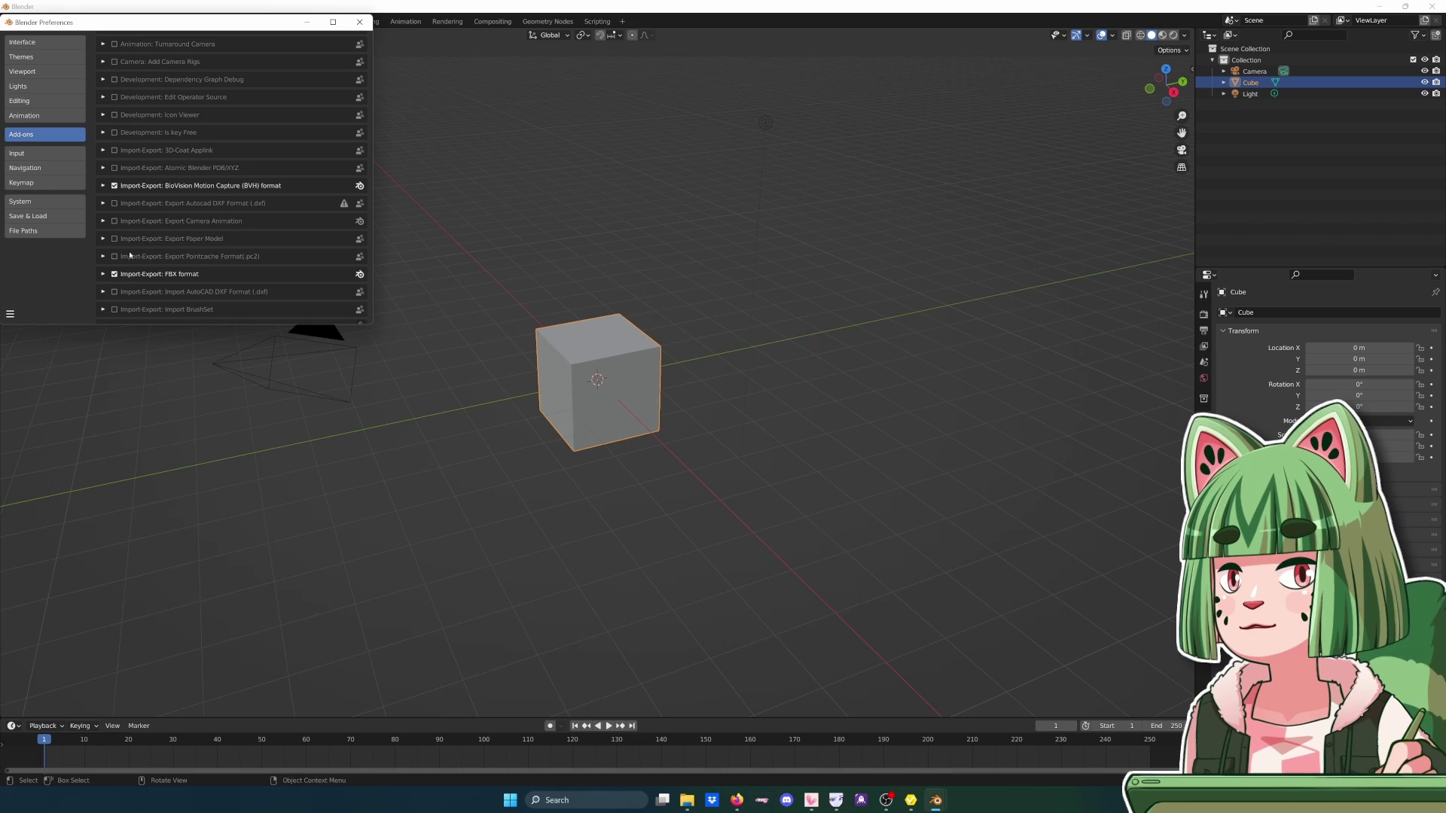
{"action": "scroll", "coordinate": [130, 254], "scroll_direction": "down", "scroll_amount": 14}
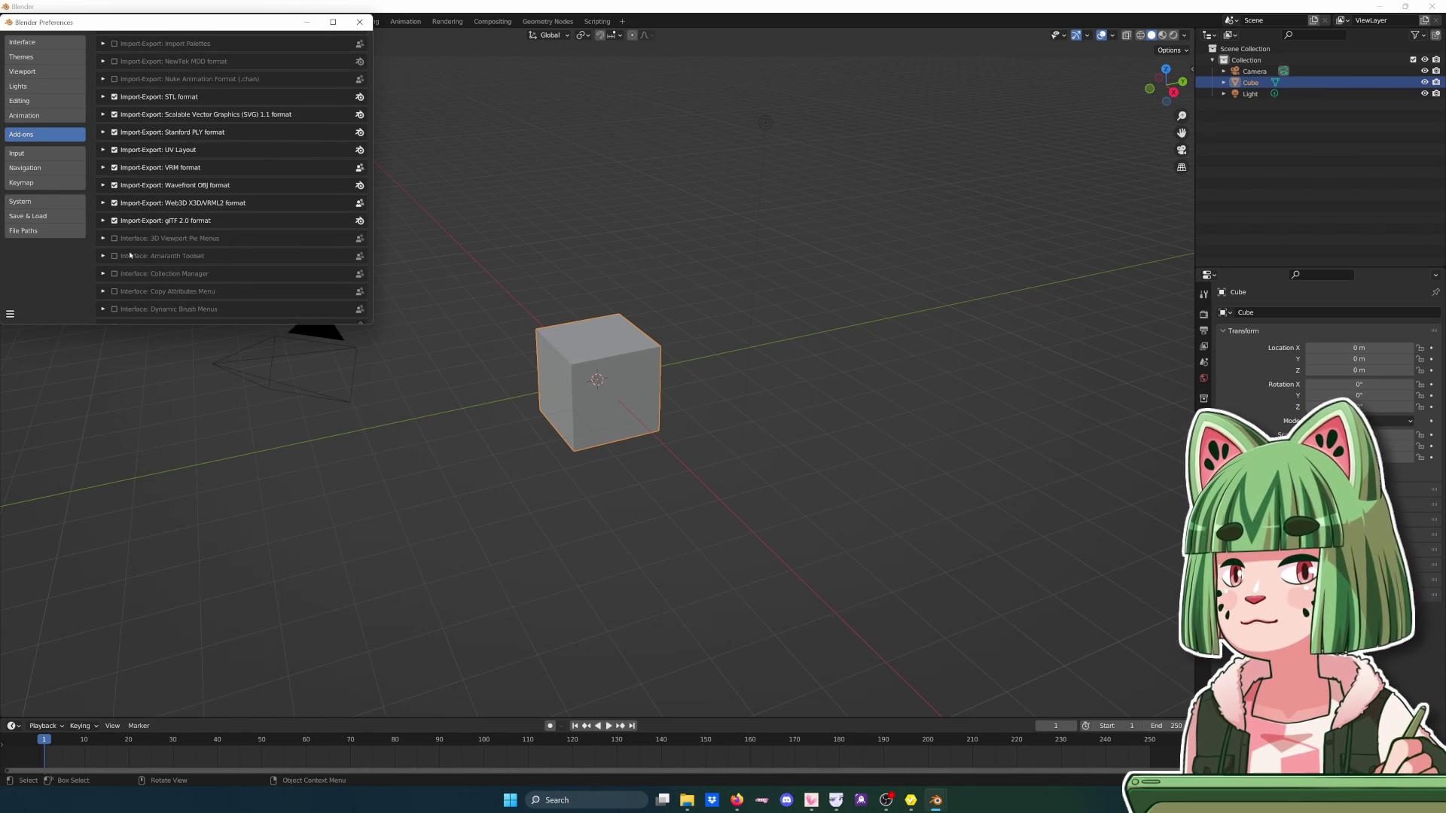
{"action": "scroll", "coordinate": [132, 253], "scroll_direction": "down", "scroll_amount": 12}
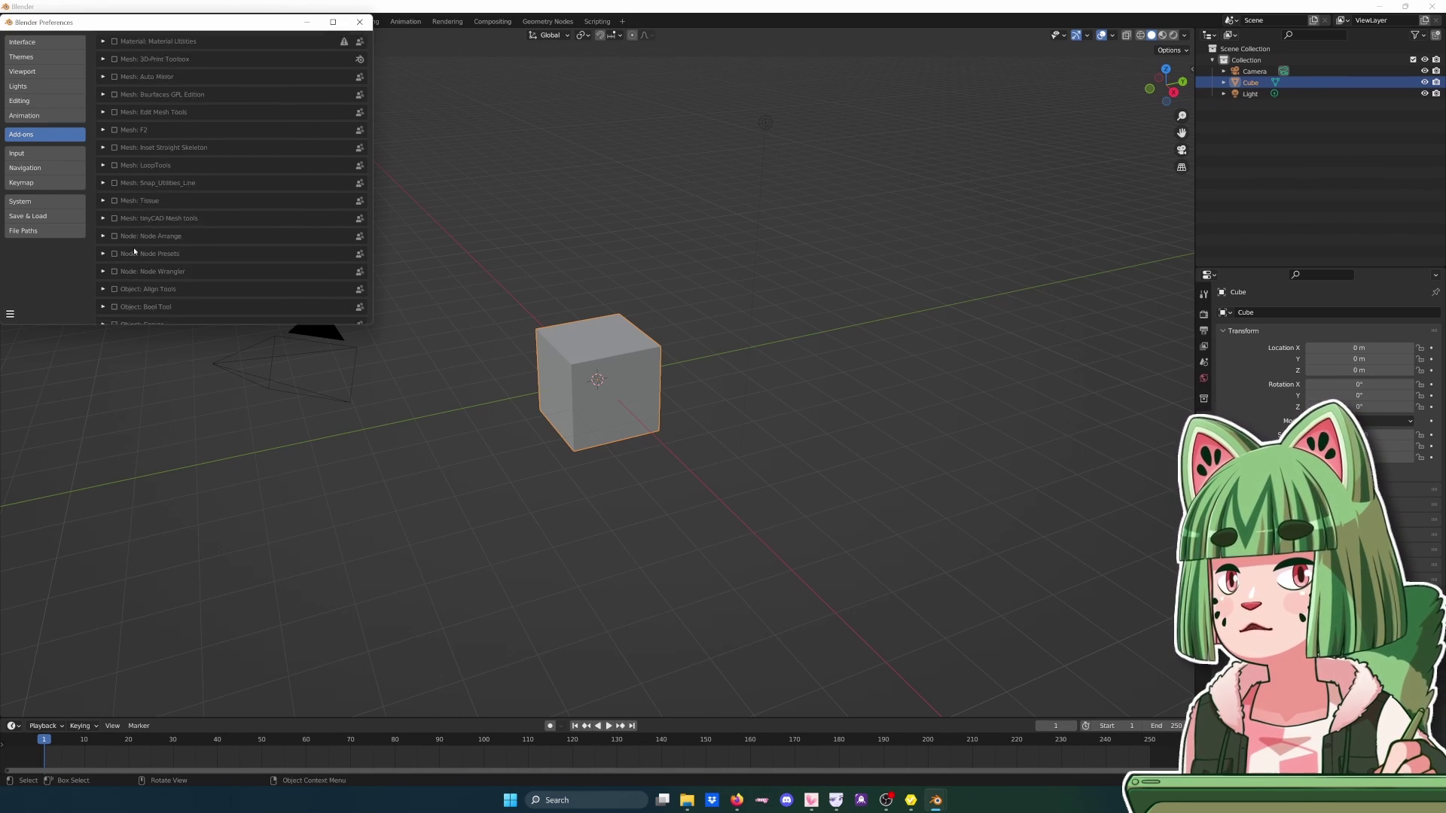
{"action": "scroll", "coordinate": [294, 179], "scroll_direction": "down", "scroll_amount": 3}
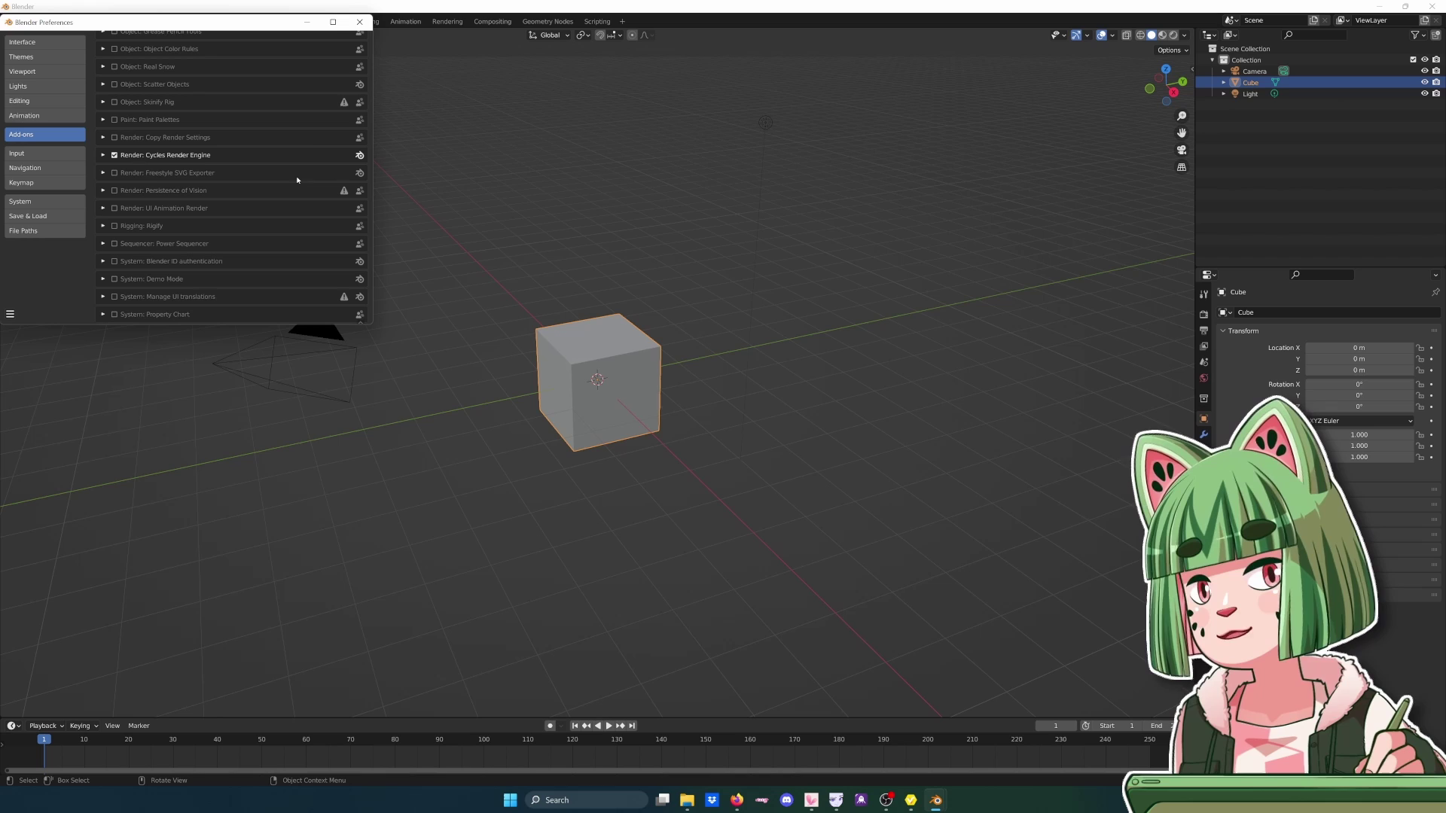
{"action": "left_click", "coordinate": [362, 23]}
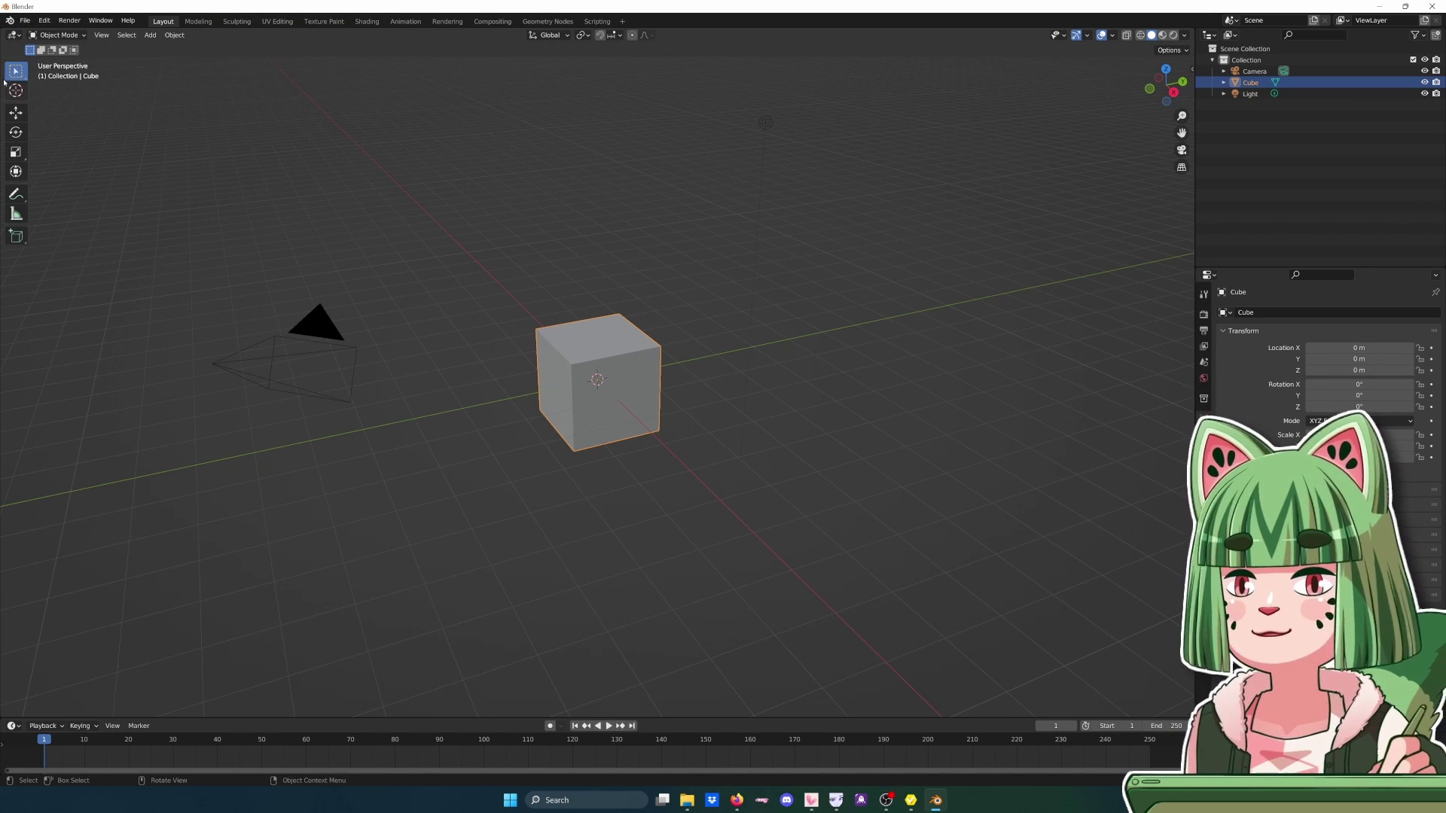
- Import the avatar melonytutorial.vrm from the Downloads folder as a VRM file
{"action": "left_click", "coordinate": [25, 20]}
{"action": "mouse_move", "coordinate": [51, 174]}
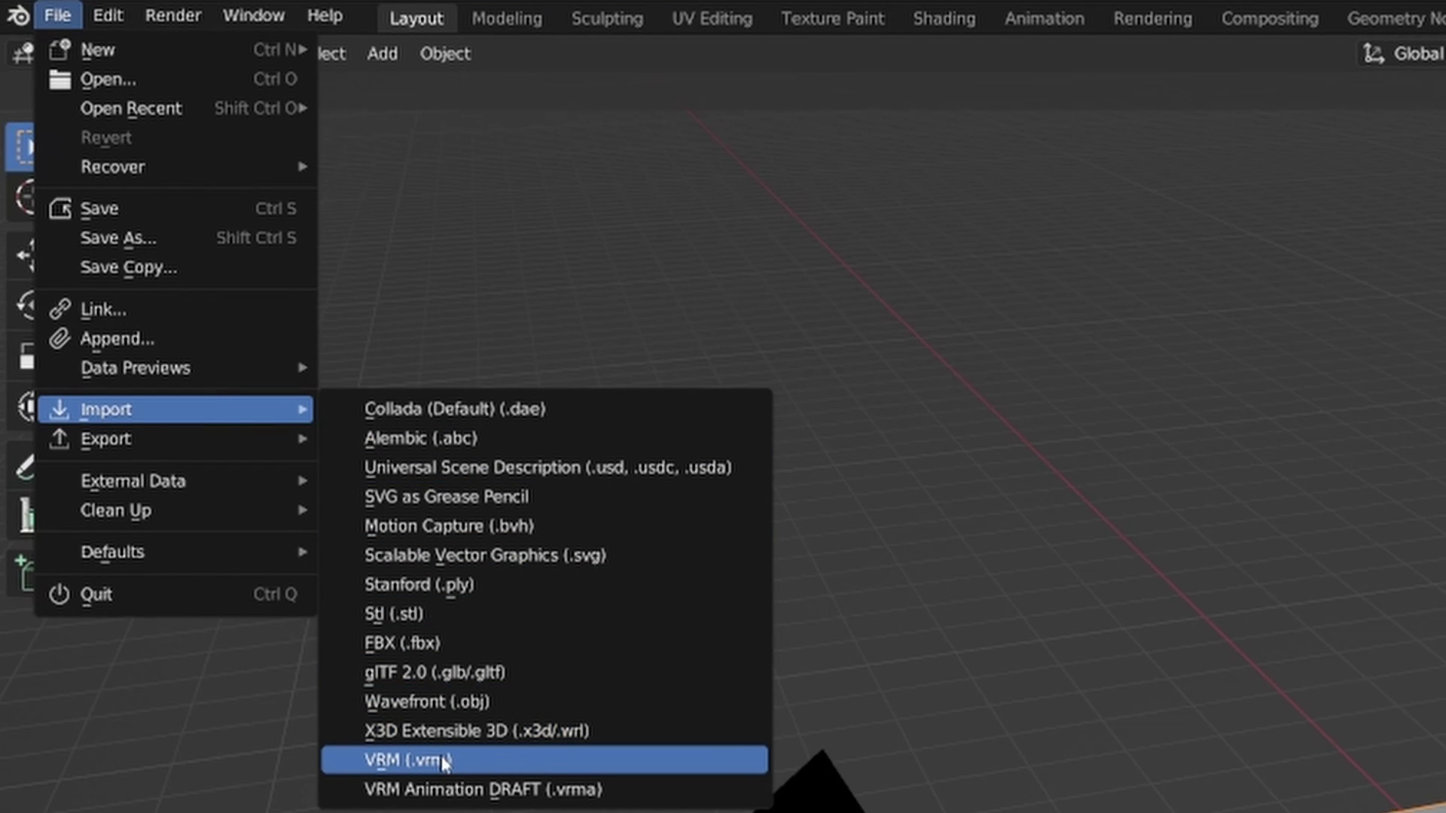
{"action": "left_click", "coordinate": [443, 762]}
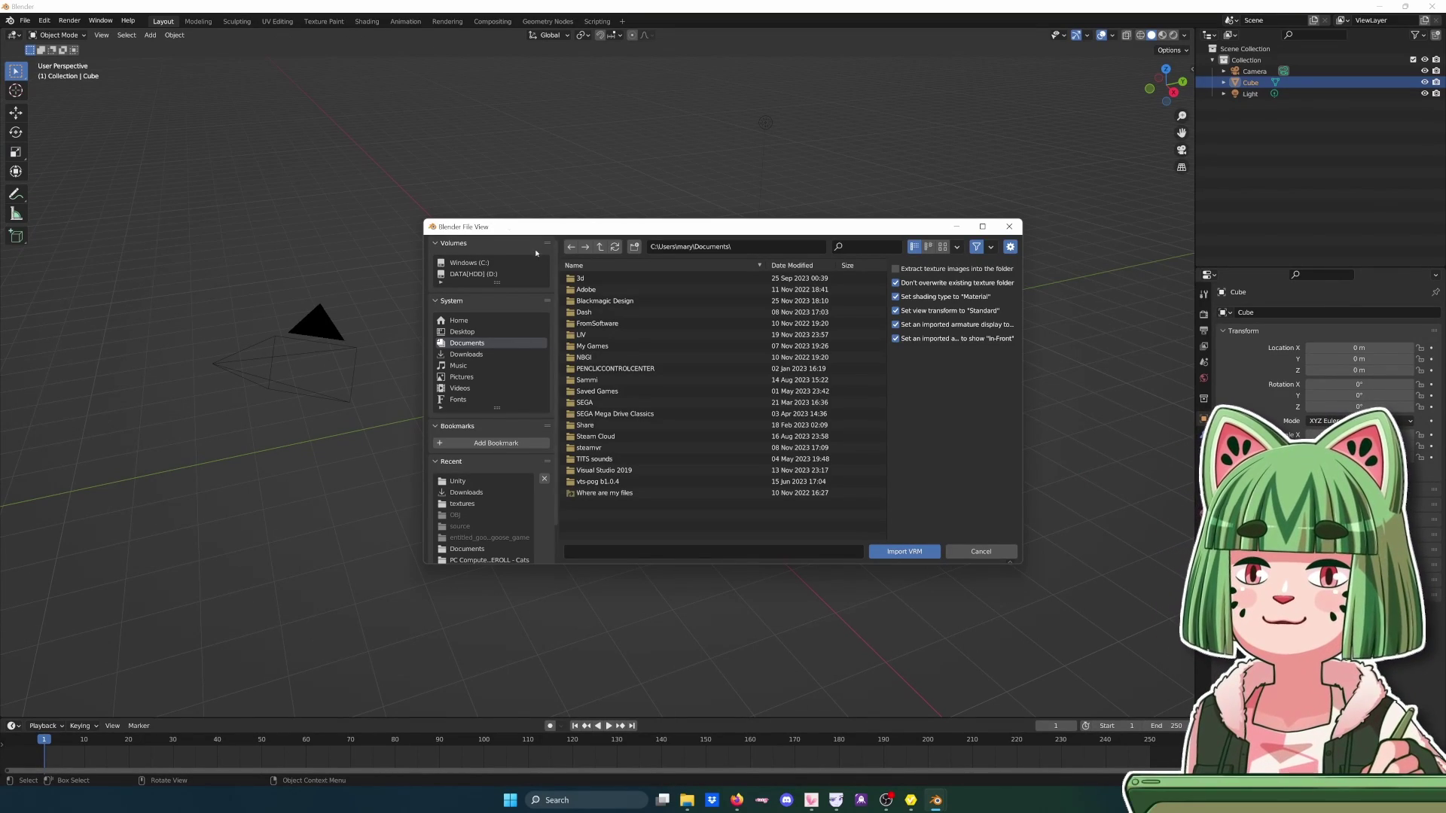
{"action": "left_click", "coordinate": [487, 353]}
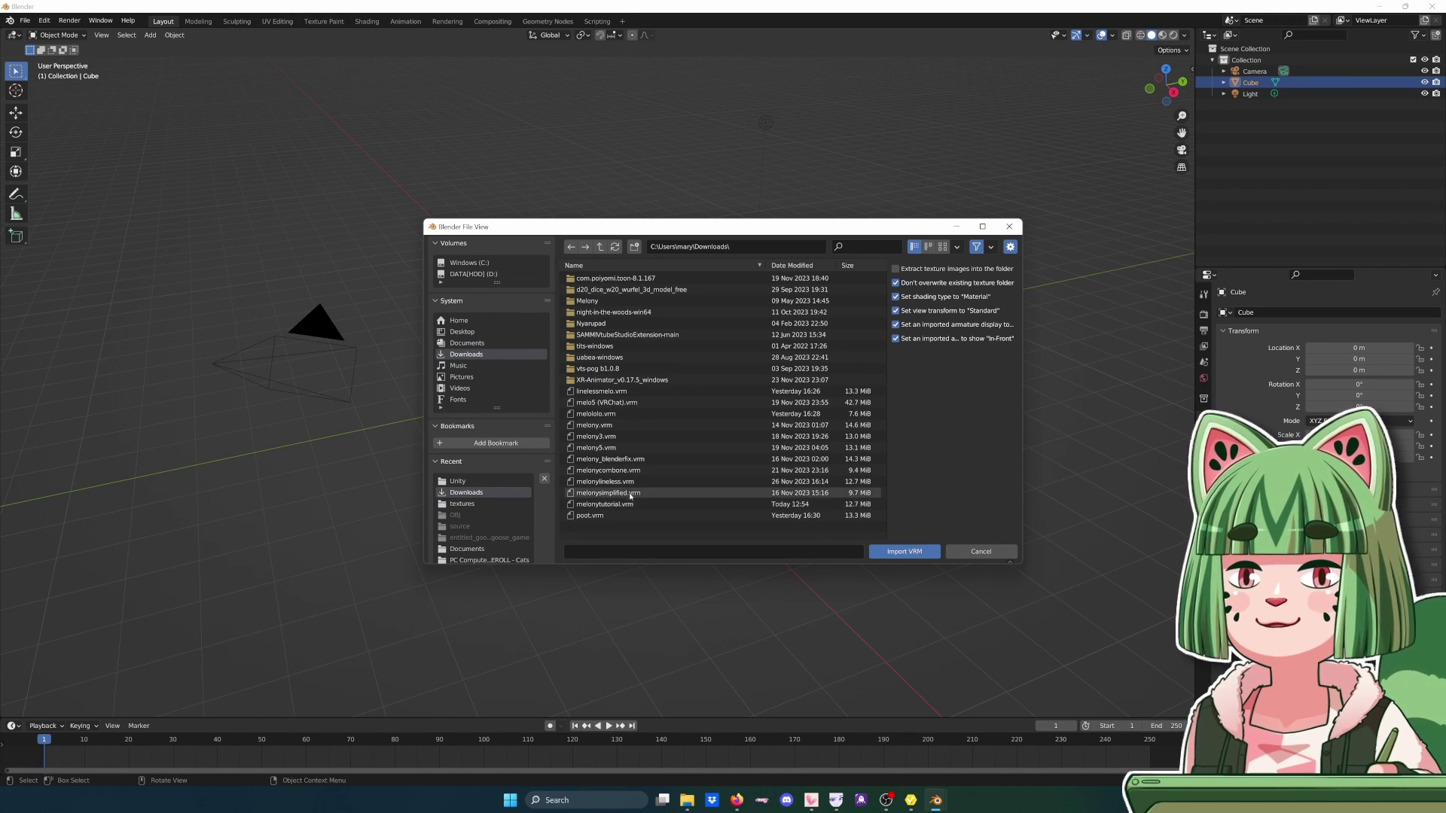
{"action": "double_click", "coordinate": [655, 504]}
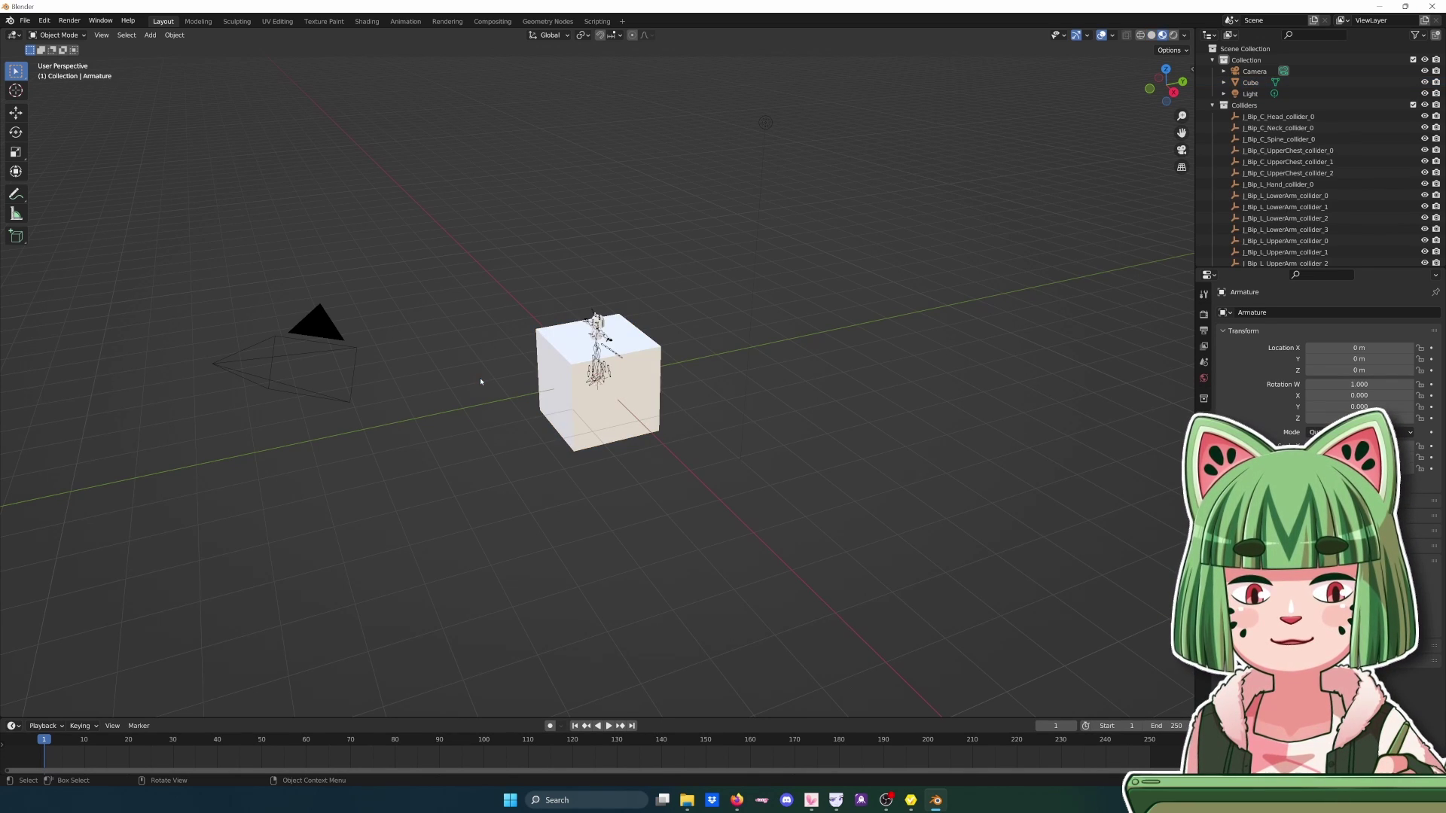
- Hide the viewport overlays to check the imported avatar, and show them again
{"action": "middle_click_drag", "start_coordinate": [527, 300], "coordinate": [901, 157]}
{"action": "left_click", "coordinate": [1101, 35]}
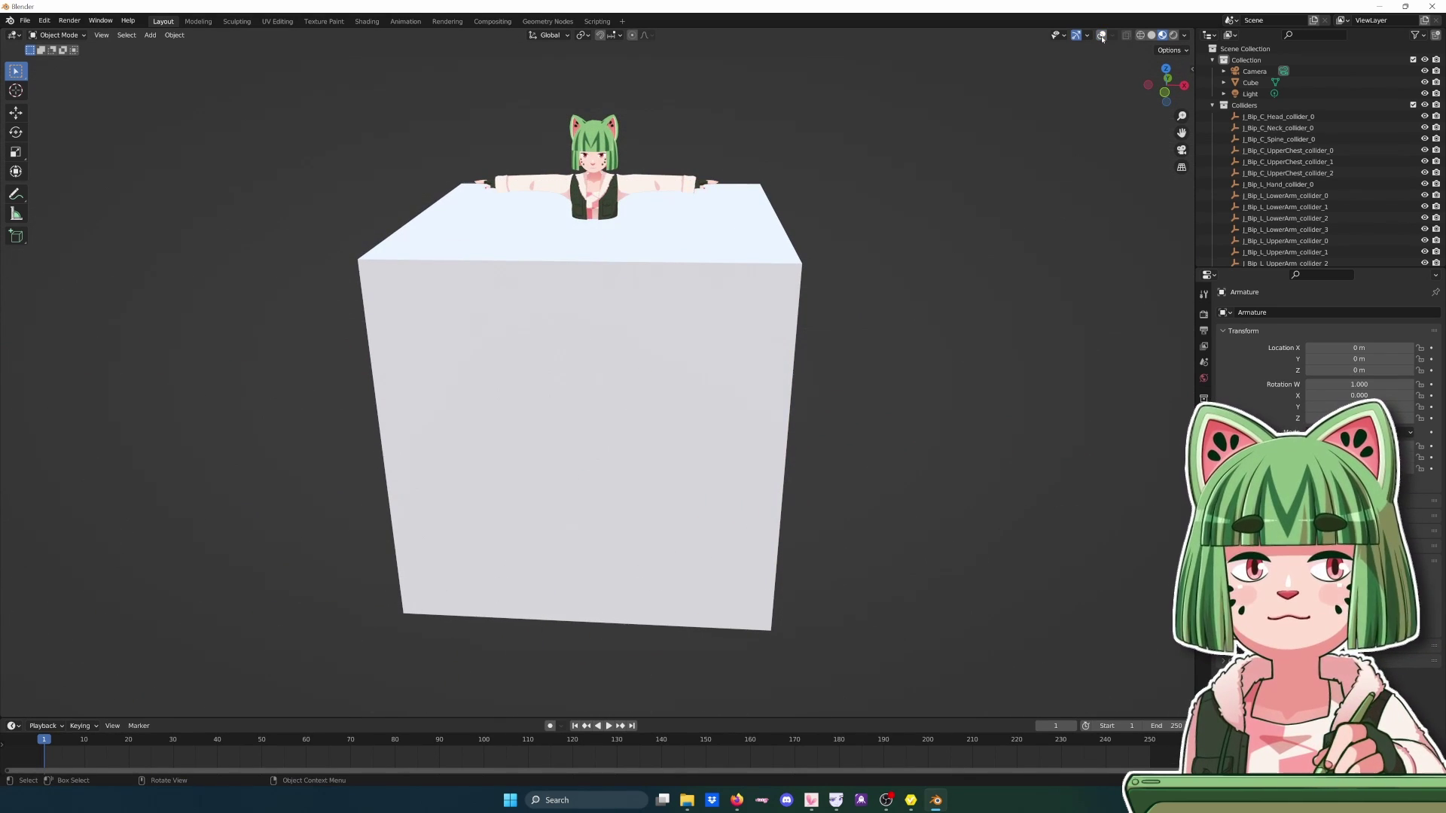
{"action": "left_click", "coordinate": [1101, 36]}
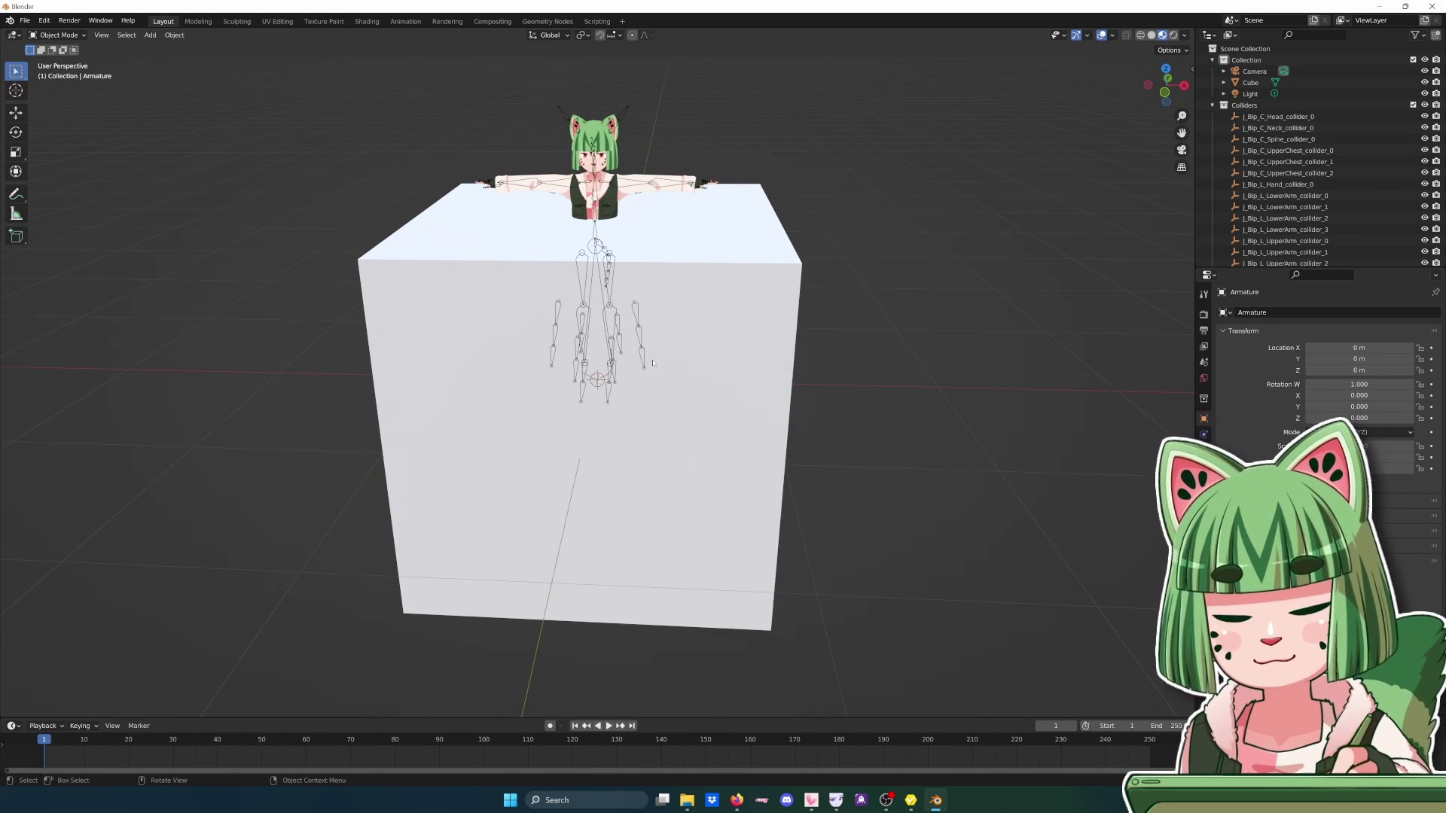
- Delete the default cube that covers the imported avatar
{"action": "left_click", "coordinate": [412, 372]}
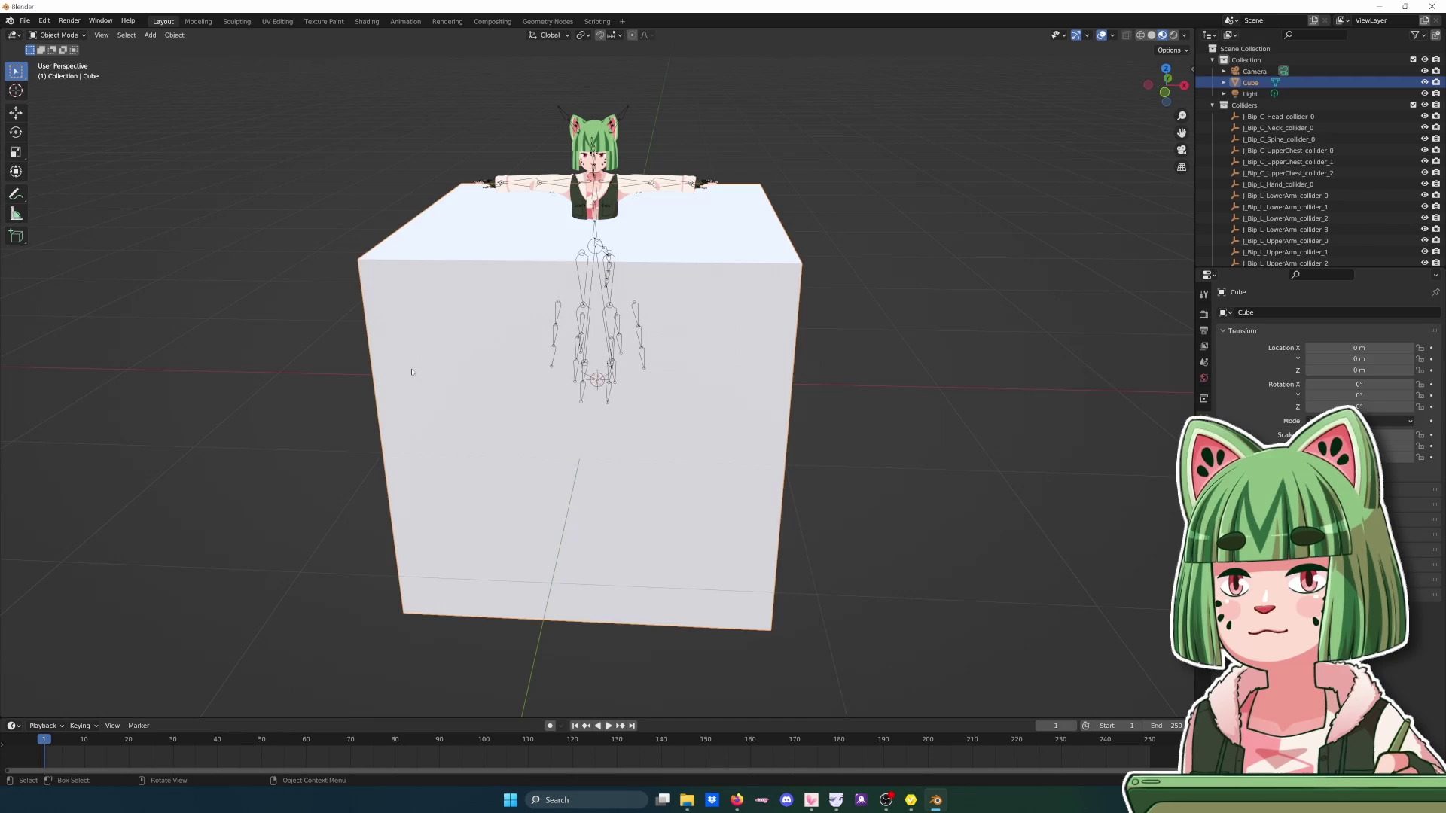
{"action": "key", "text": "x"}
{"action": "key", "text": "Delete"}
{"action": "mouse_move", "coordinate": [510, 292]}
{"action": "middle_mouse_down"}
{"action": "mouse_move", "coordinate": [533, 274]}
{"action": "mouse_move", "coordinate": [532, 296]}
{"action": "middle_mouse_up"}
{"action": "scroll", "coordinate": [573, 368], "scroll_direction": "up", "scroll_amount": 2}
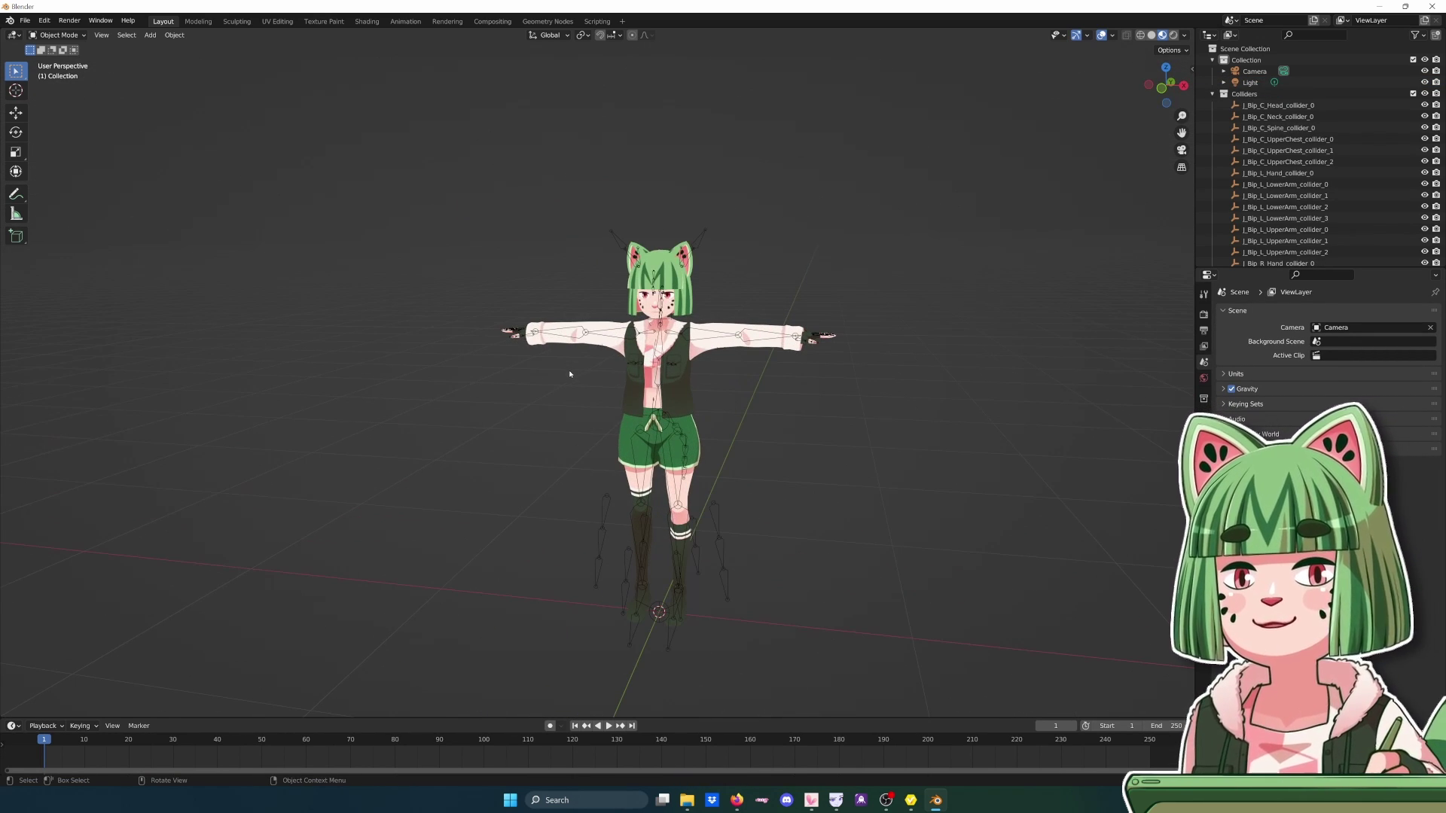
- Select the avatar's armature through one of the loose bones beside the legs and switch it to Edit Mode
{"action": "middle_click_drag", "start_coordinate": [573, 368], "coordinate": [554, 341]}
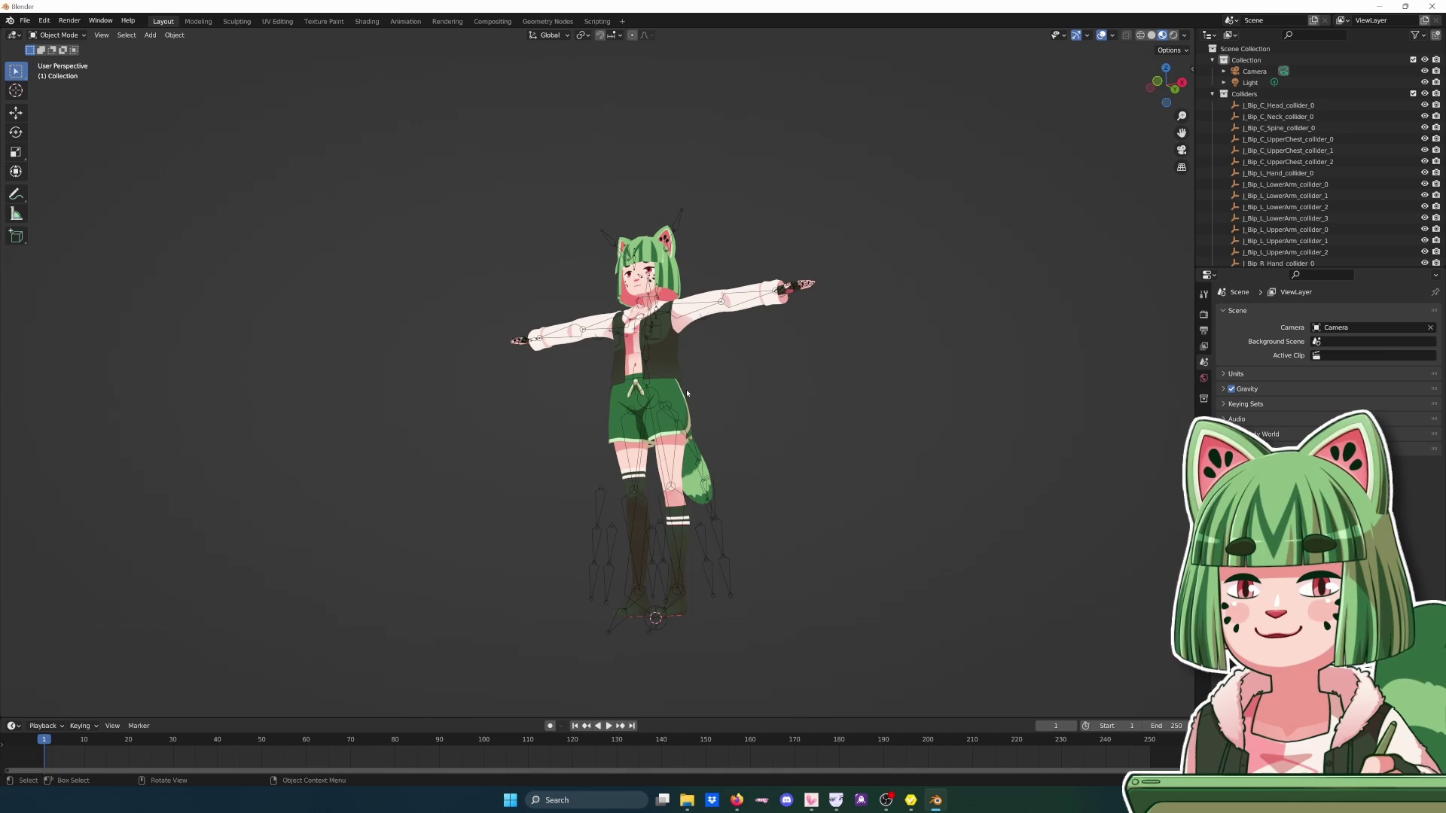
{"action": "scroll", "coordinate": [687, 392], "scroll_direction": "up", "scroll_amount": 2}
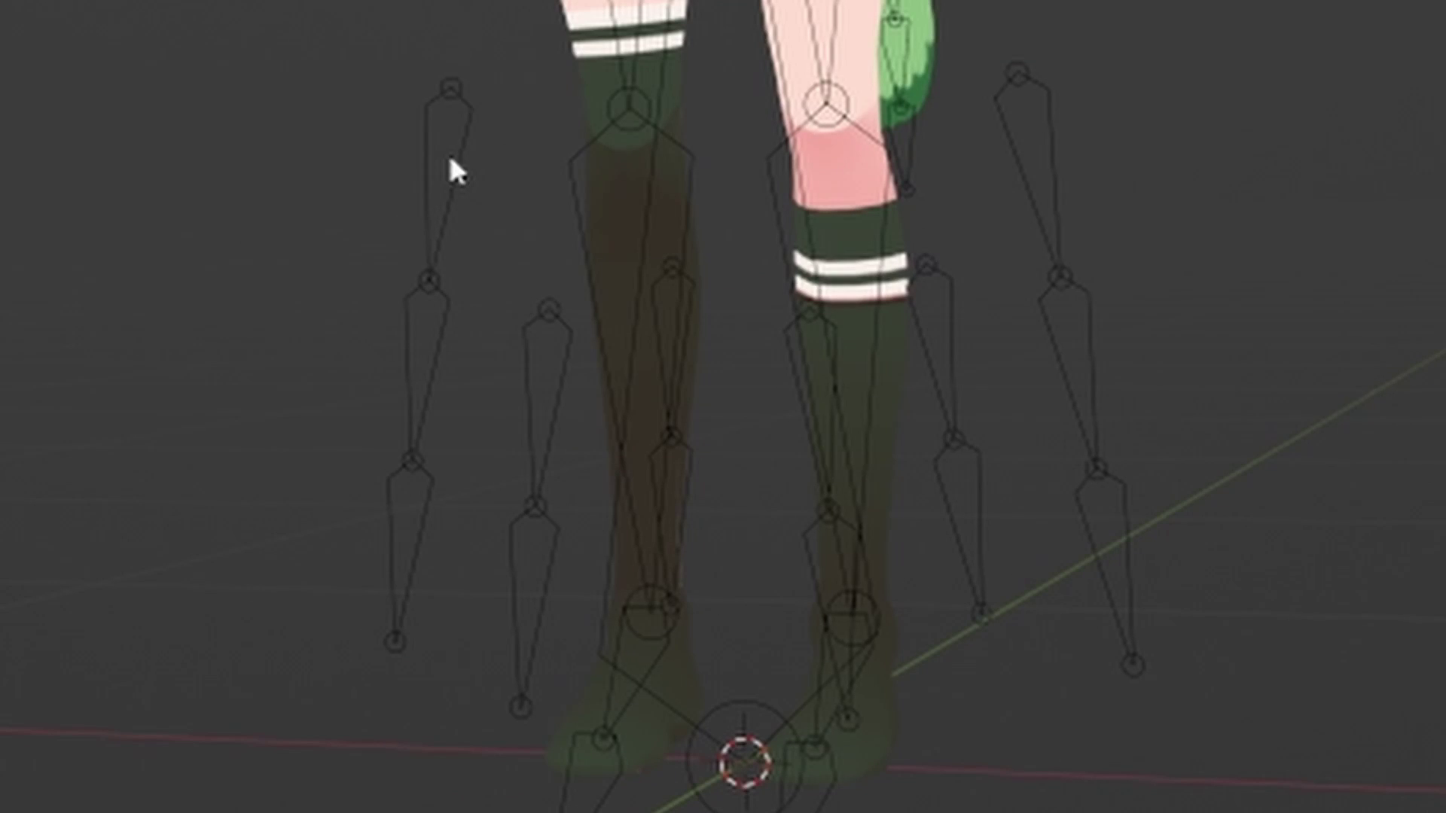
{"action": "left_click", "coordinate": [449, 159]}
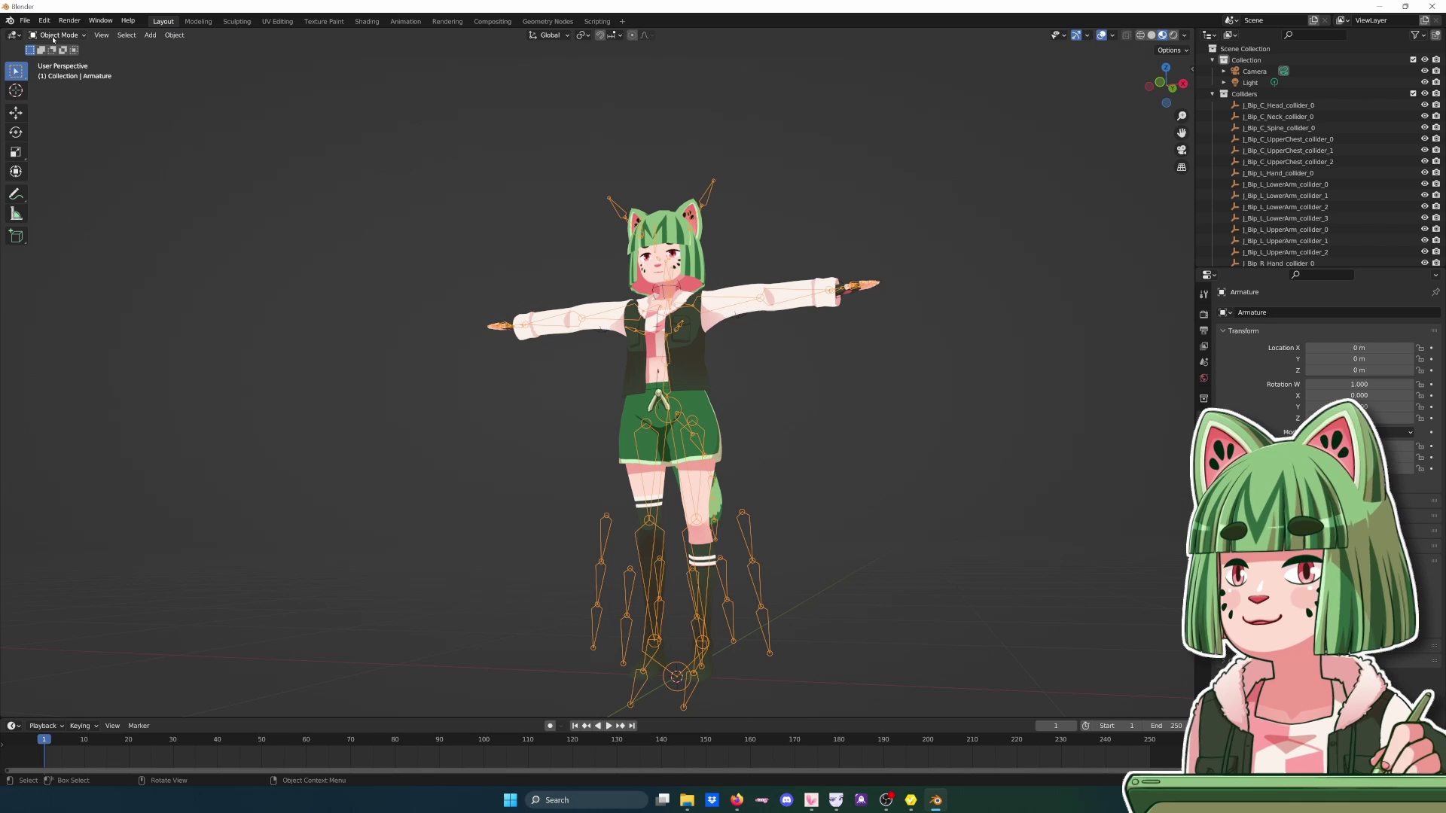
{"action": "left_click", "coordinate": [584, 563]}
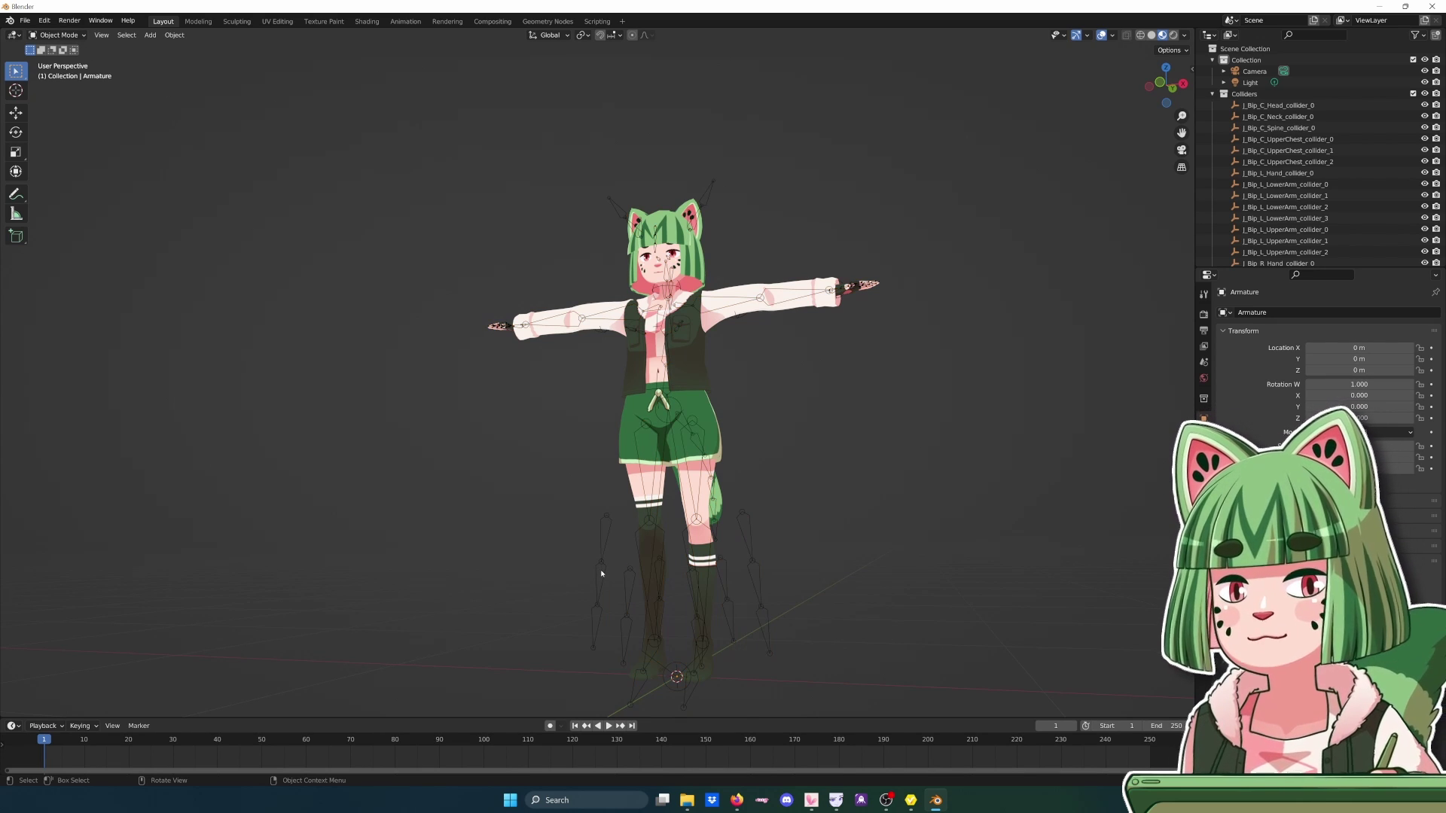
{"action": "left_click", "coordinate": [601, 574]}
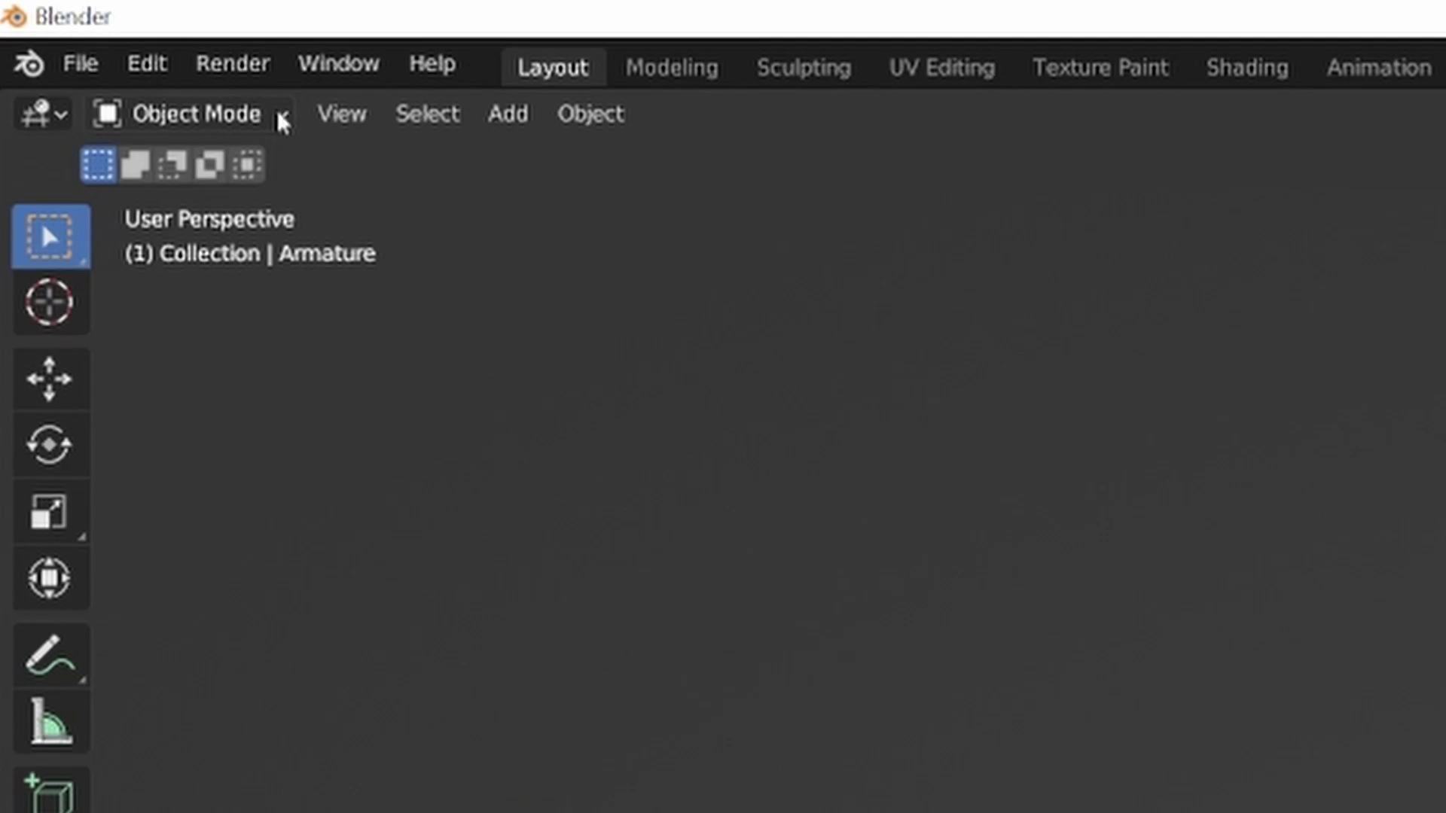
{"action": "left_click", "coordinate": [240, 119]}
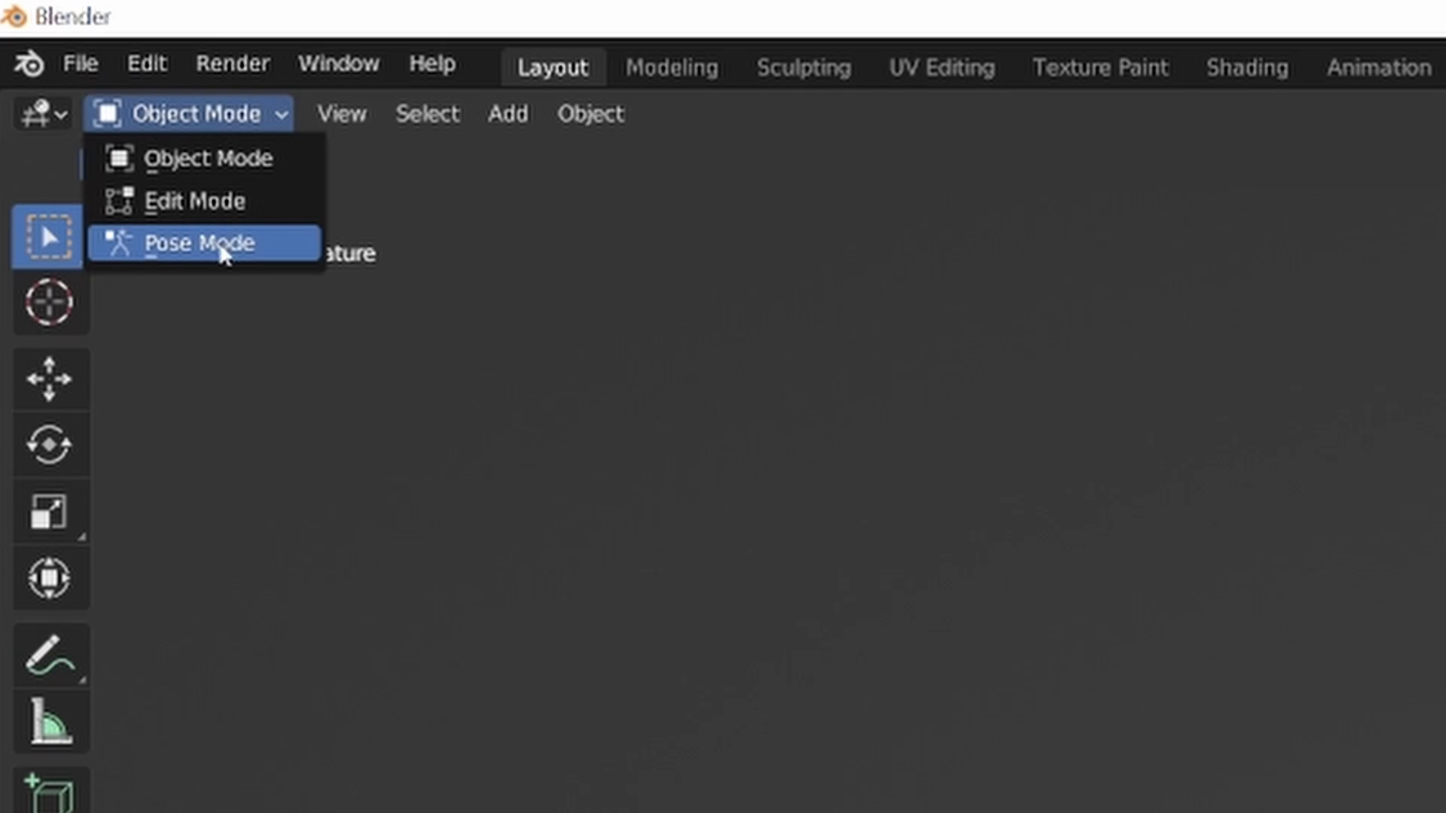
{"action": "left_click", "coordinate": [219, 212]}
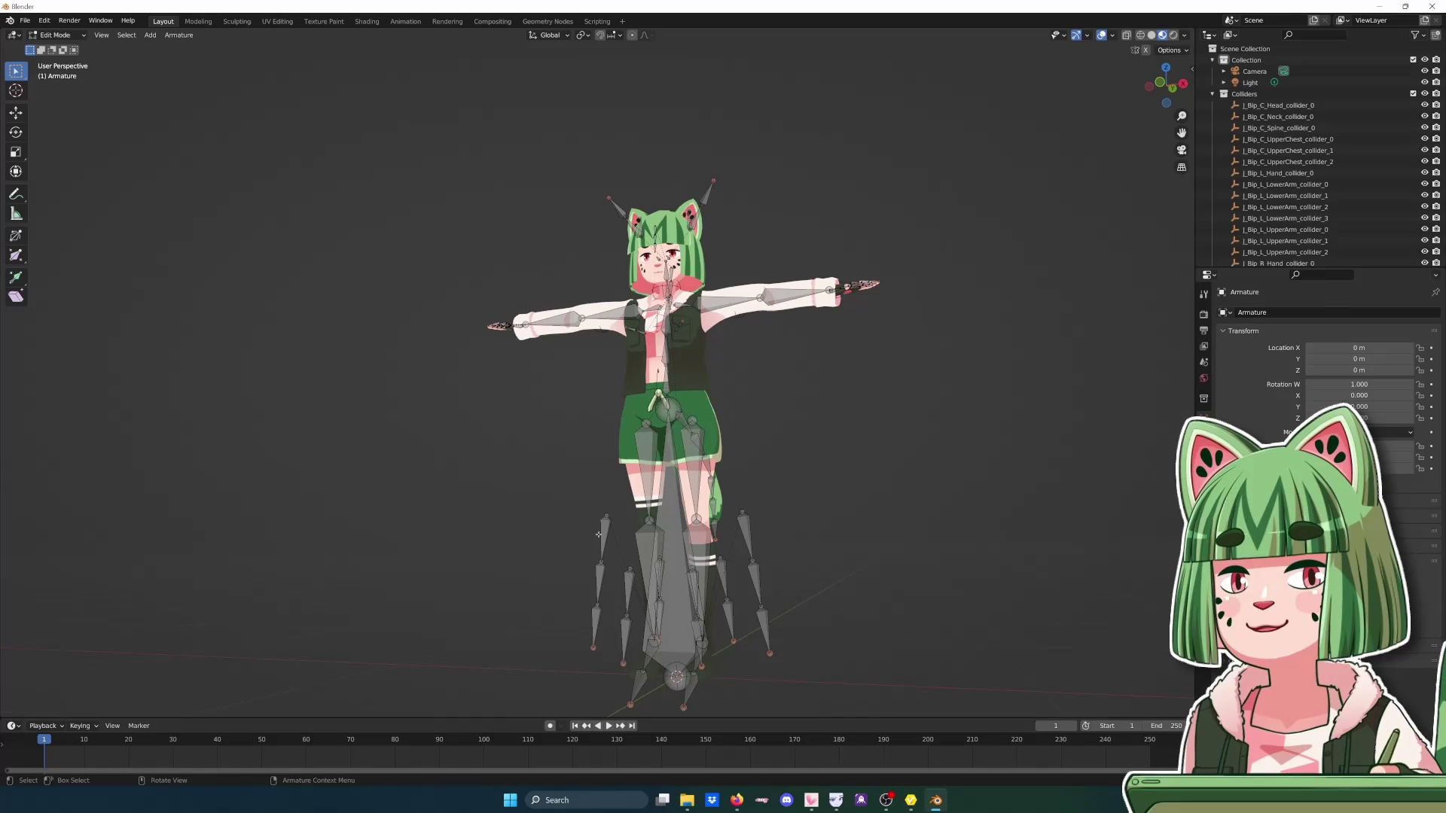
- Remove the chain of three coat skirt side bones standing outside the avatar's right leg
{"action": "left_click", "coordinate": [603, 526]}
{"action": "key", "text": "x"}
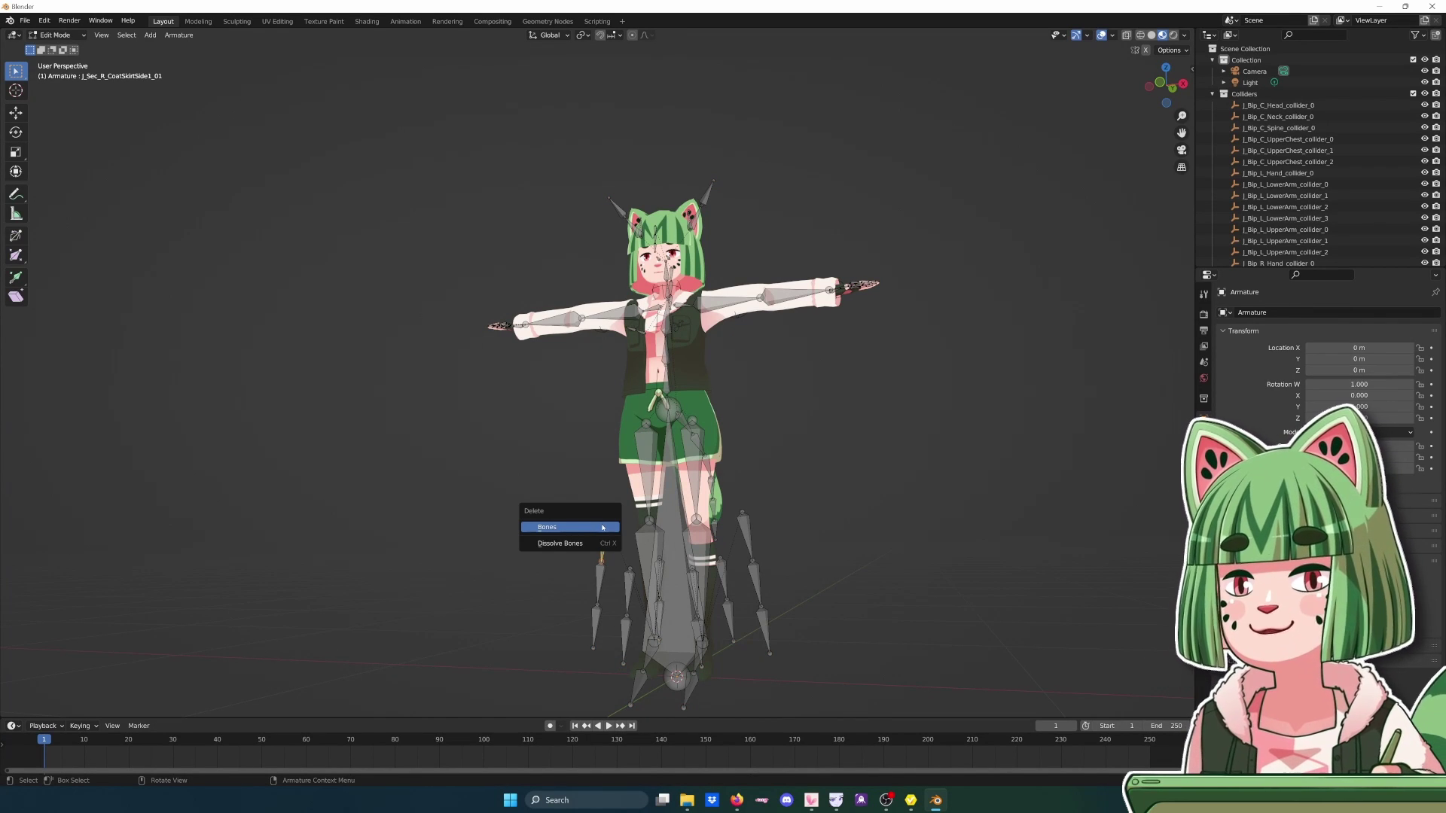
{"action": "left_click", "coordinate": [600, 528]}
{"action": "left_click", "coordinate": [597, 577]}
{"action": "key", "text": "x"}
{"action": "left_click", "coordinate": [597, 577]}
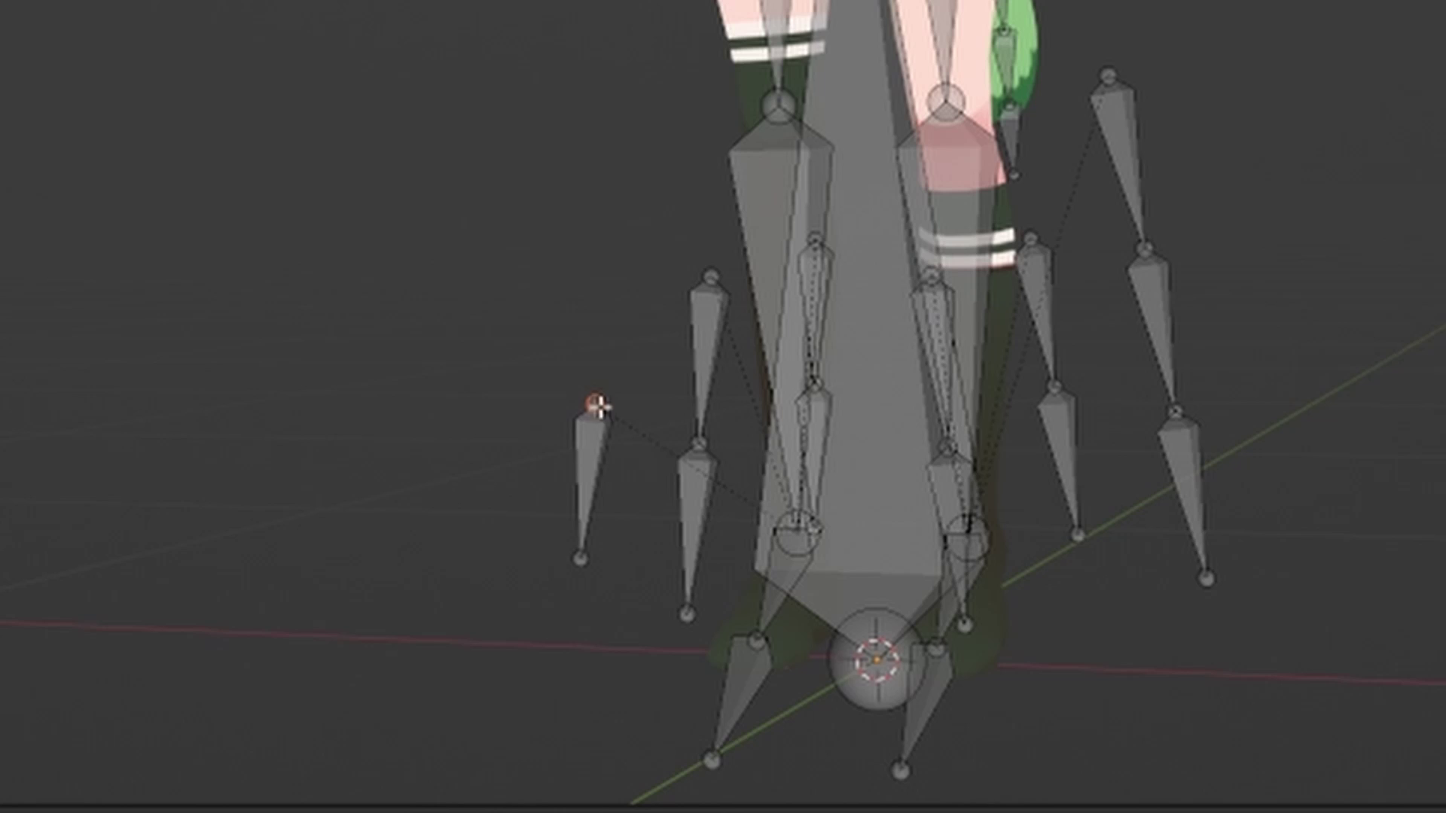
{"action": "left_click", "coordinate": [598, 603]}
{"action": "key", "text": "x"}
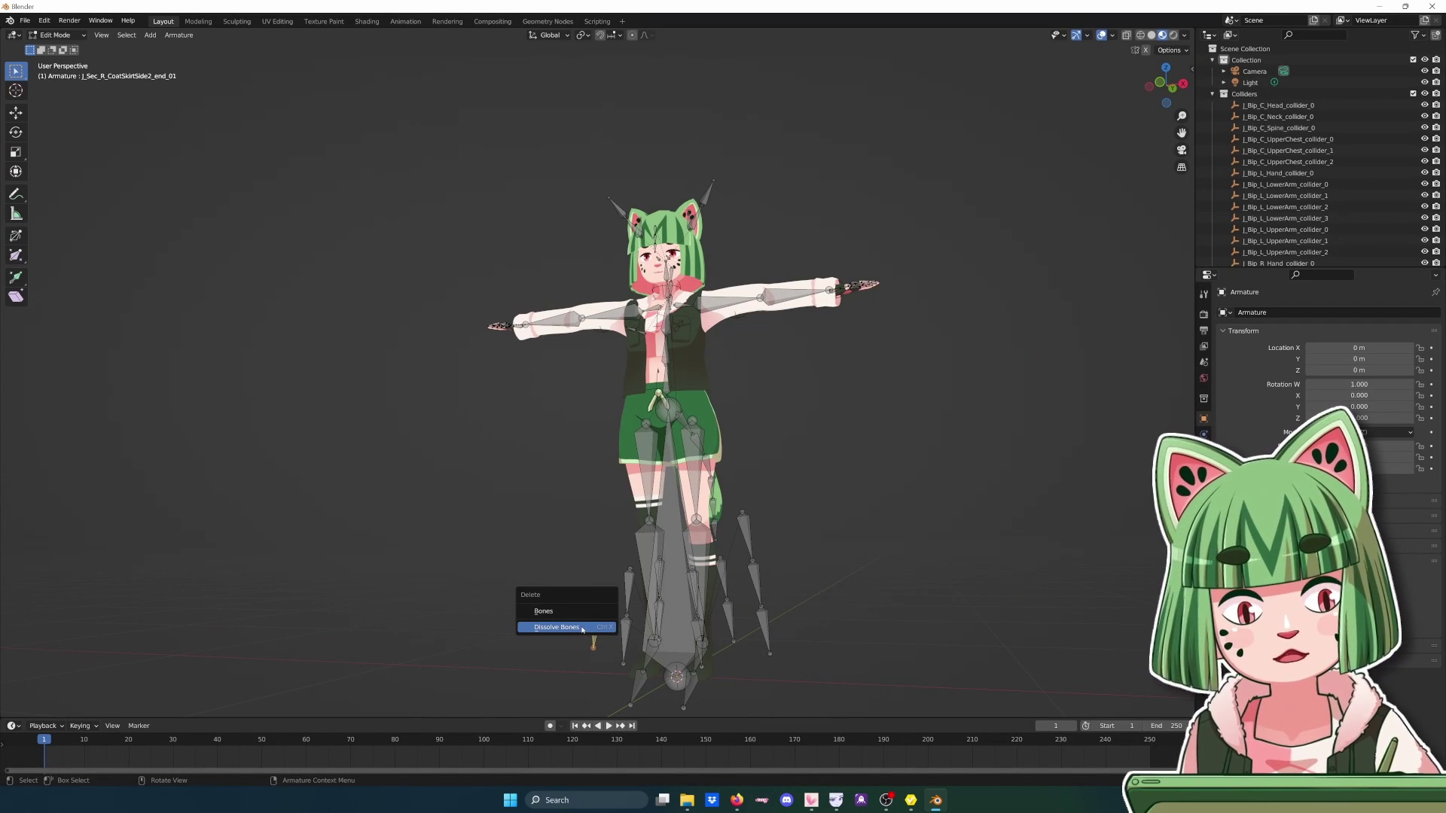
{"action": "left_click", "coordinate": [581, 627]}
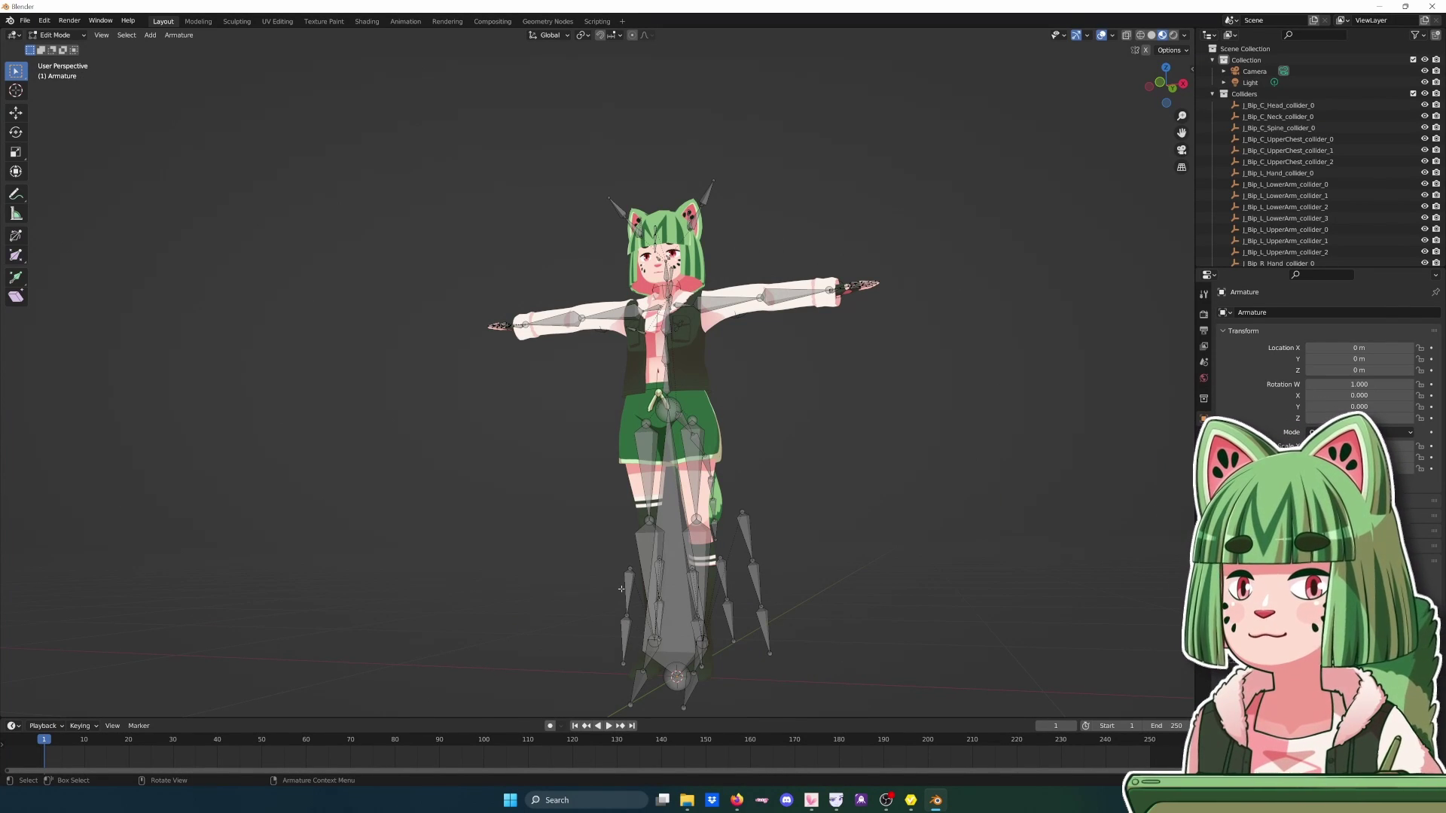
- Delete the two front coat skirt bones beside the avatar's right leg
{"action": "left_click", "coordinate": [623, 592]}
{"action": "key", "text": "x"}
{"action": "left_click", "coordinate": [622, 602]}
{"action": "left_click", "coordinate": [625, 639]}
{"action": "key", "text": "x"}
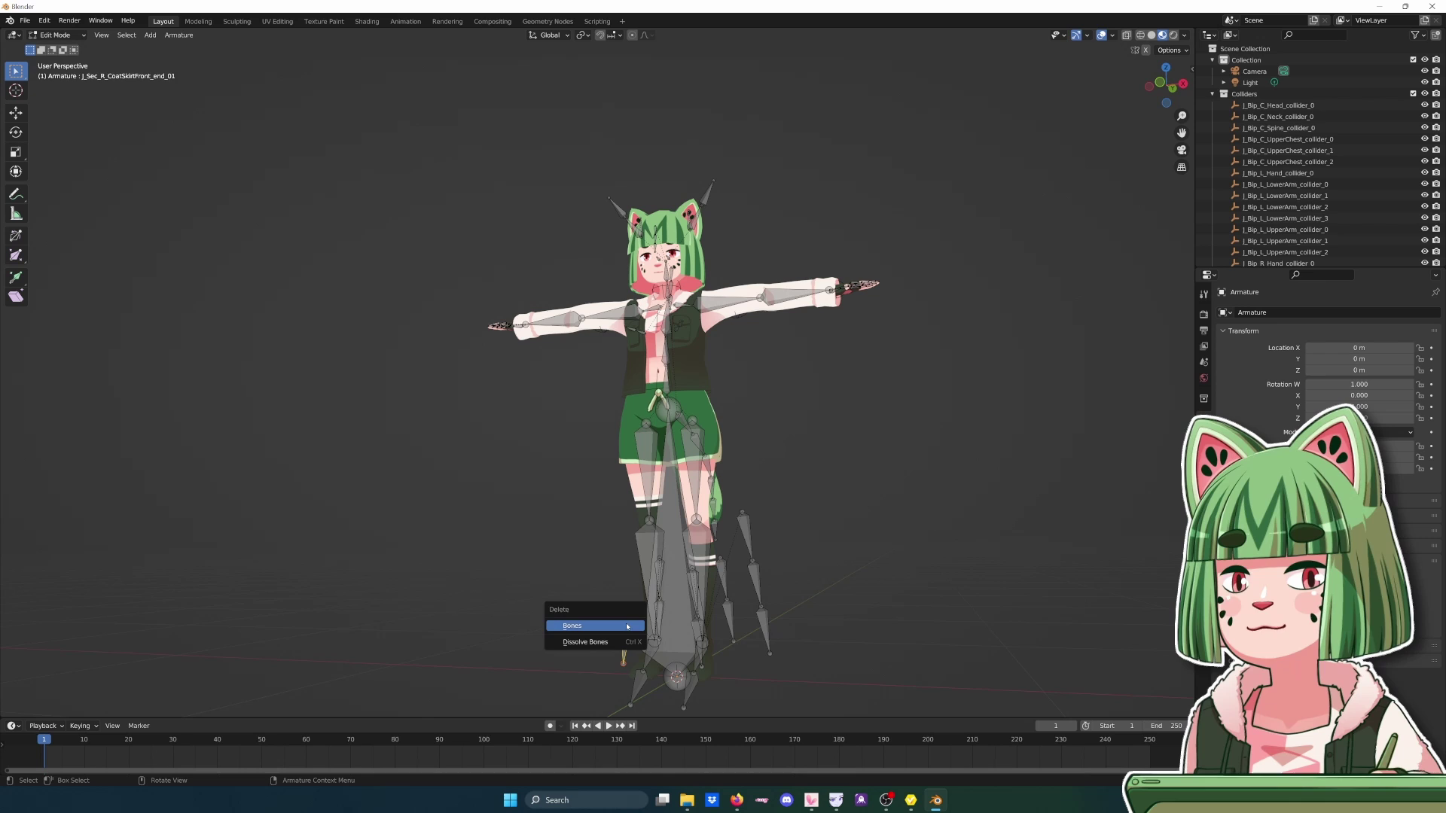
{"action": "left_click", "coordinate": [625, 638]}
- Delete the back and side coat skirt bones standing outside the avatar's left leg
{"action": "left_click", "coordinate": [727, 576]}
{"action": "key", "text": "x"}
{"action": "left_click", "coordinate": [727, 577]}
{"action": "left_click", "coordinate": [729, 612]}
{"action": "key", "text": "x"}
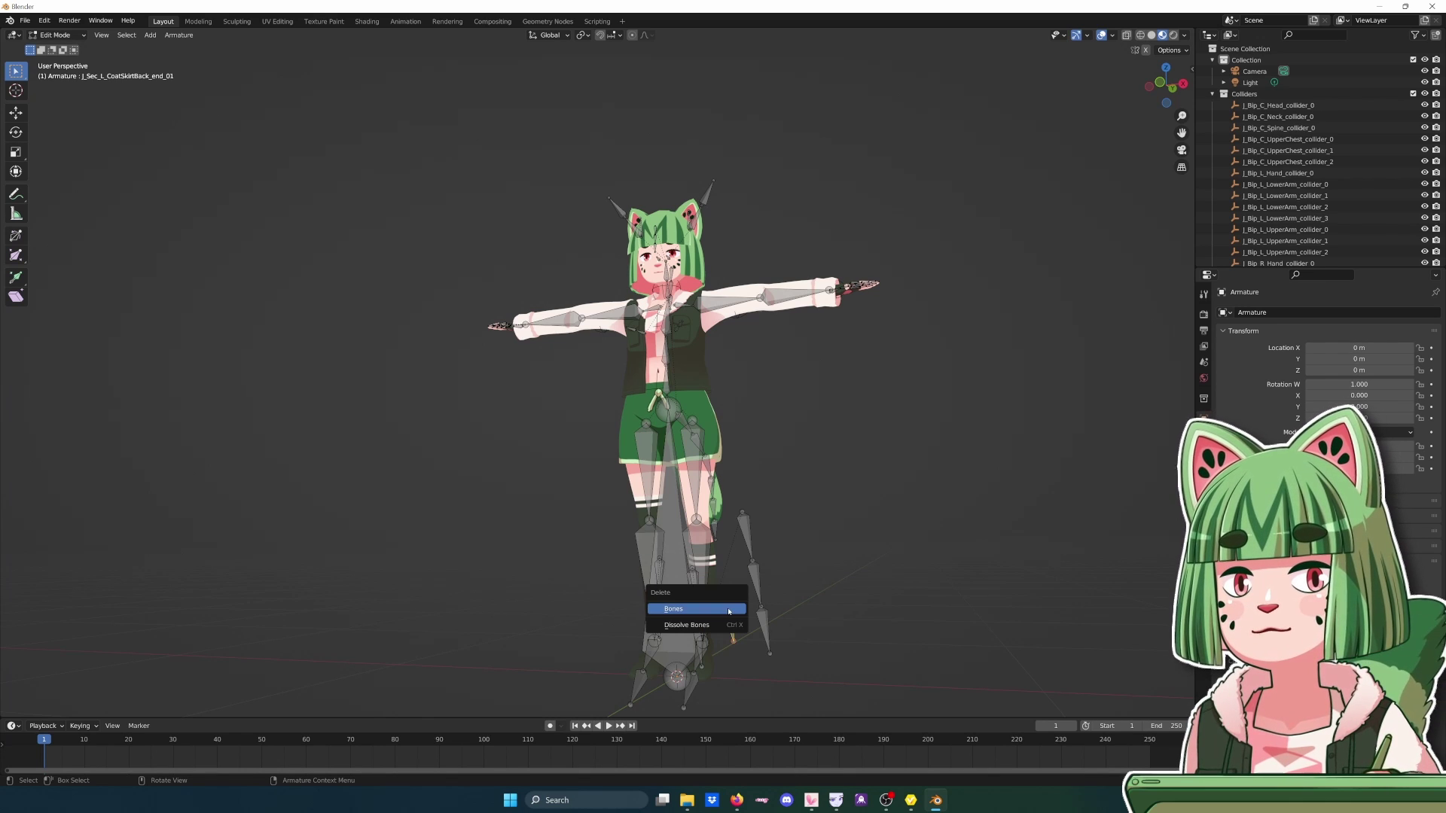
{"action": "left_click", "coordinate": [729, 611]}
{"action": "left_click", "coordinate": [764, 625]}
{"action": "key", "text": "x"}
{"action": "left_click", "coordinate": [764, 623]}
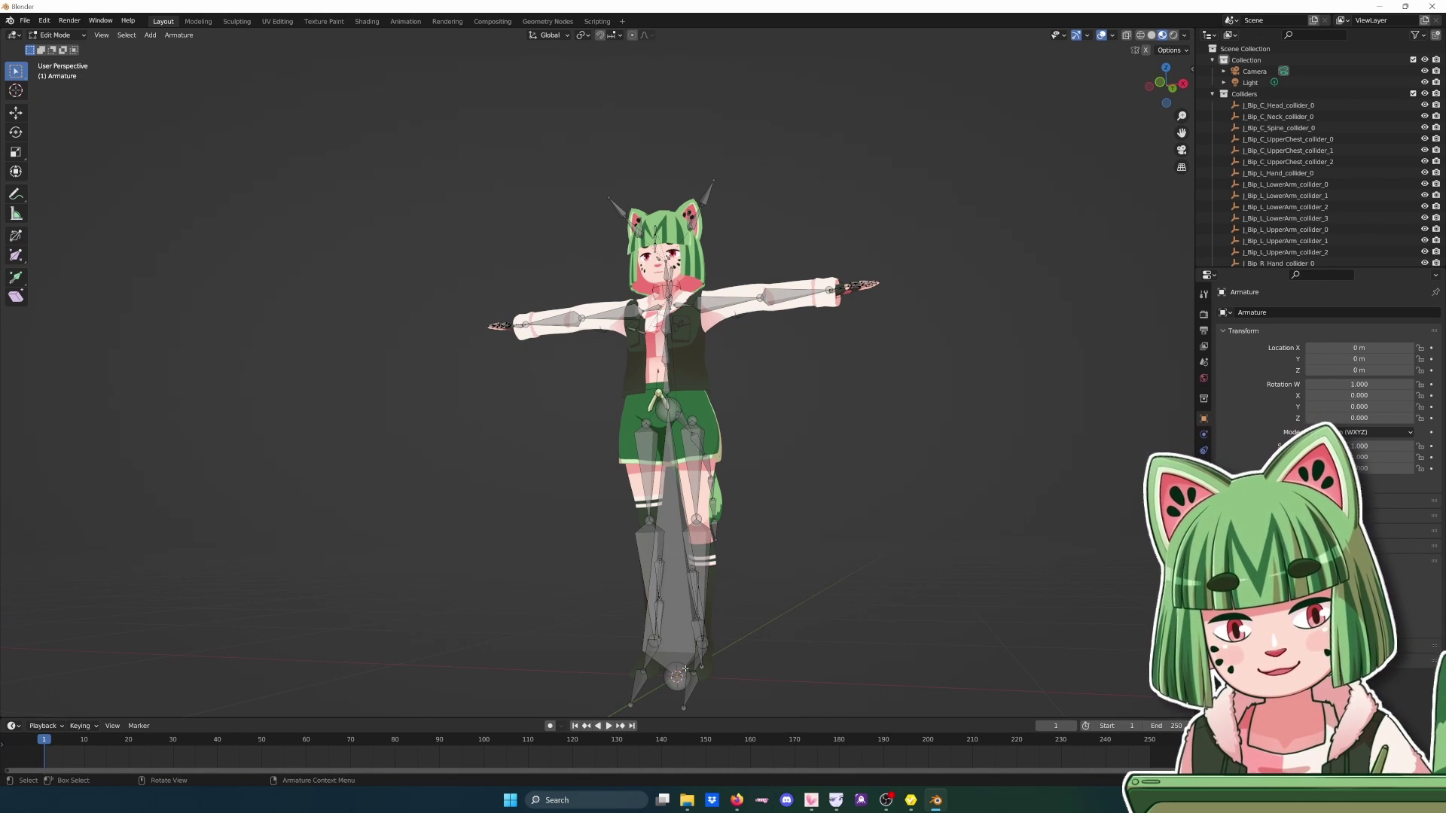
- Examine the armature from several angles for remaining coat skirt bones around the legs
{"action": "middle_click_drag", "start_coordinate": [789, 530], "coordinate": [648, 573]}
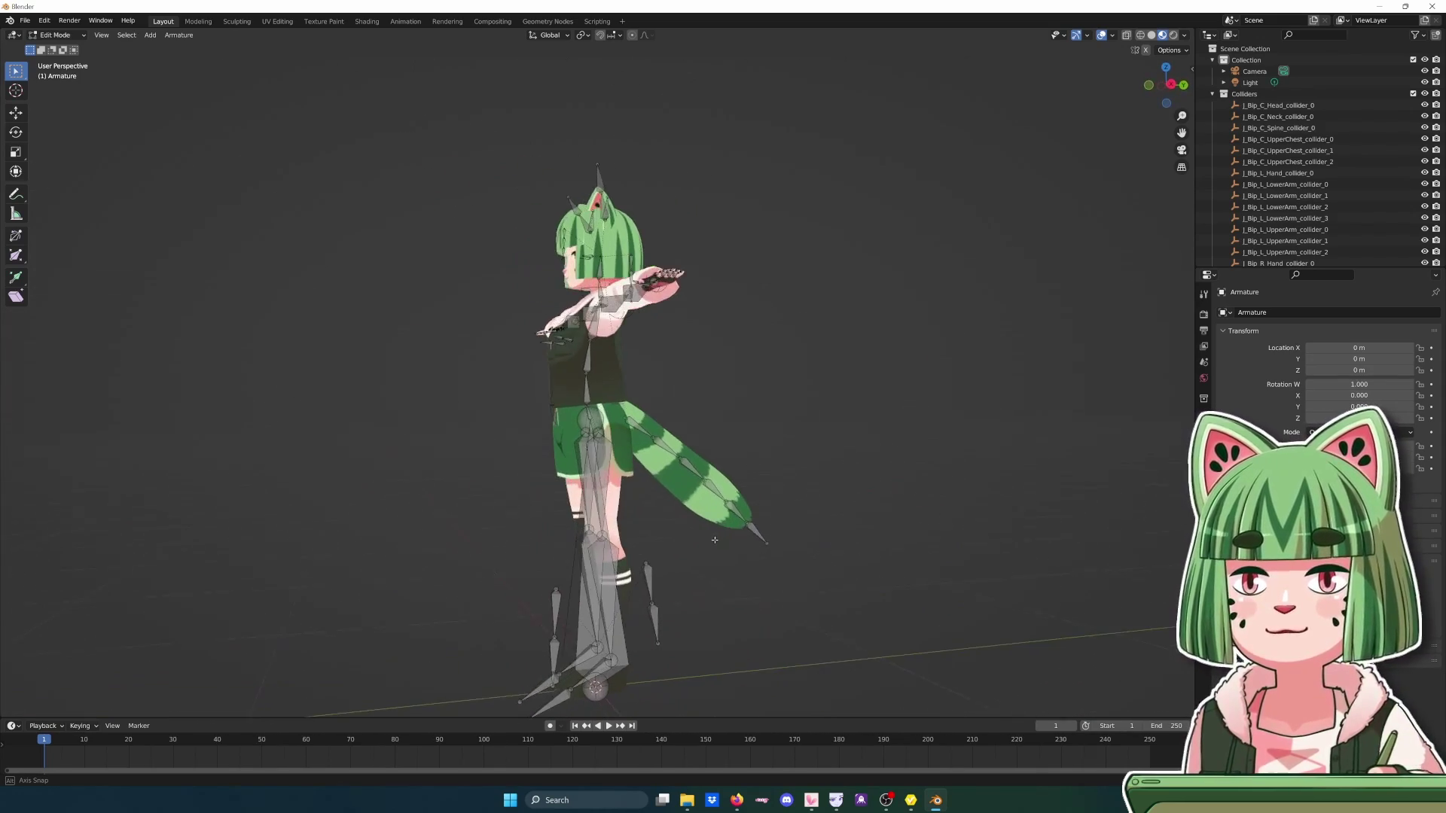
{"action": "scroll", "coordinate": [677, 576], "scroll_direction": "down", "scroll_amount": 3}
{"action": "scroll", "coordinate": [708, 581], "scroll_direction": "up", "scroll_amount": 10}
{"action": "scroll", "coordinate": [709, 581], "scroll_direction": "down", "scroll_amount": 8}
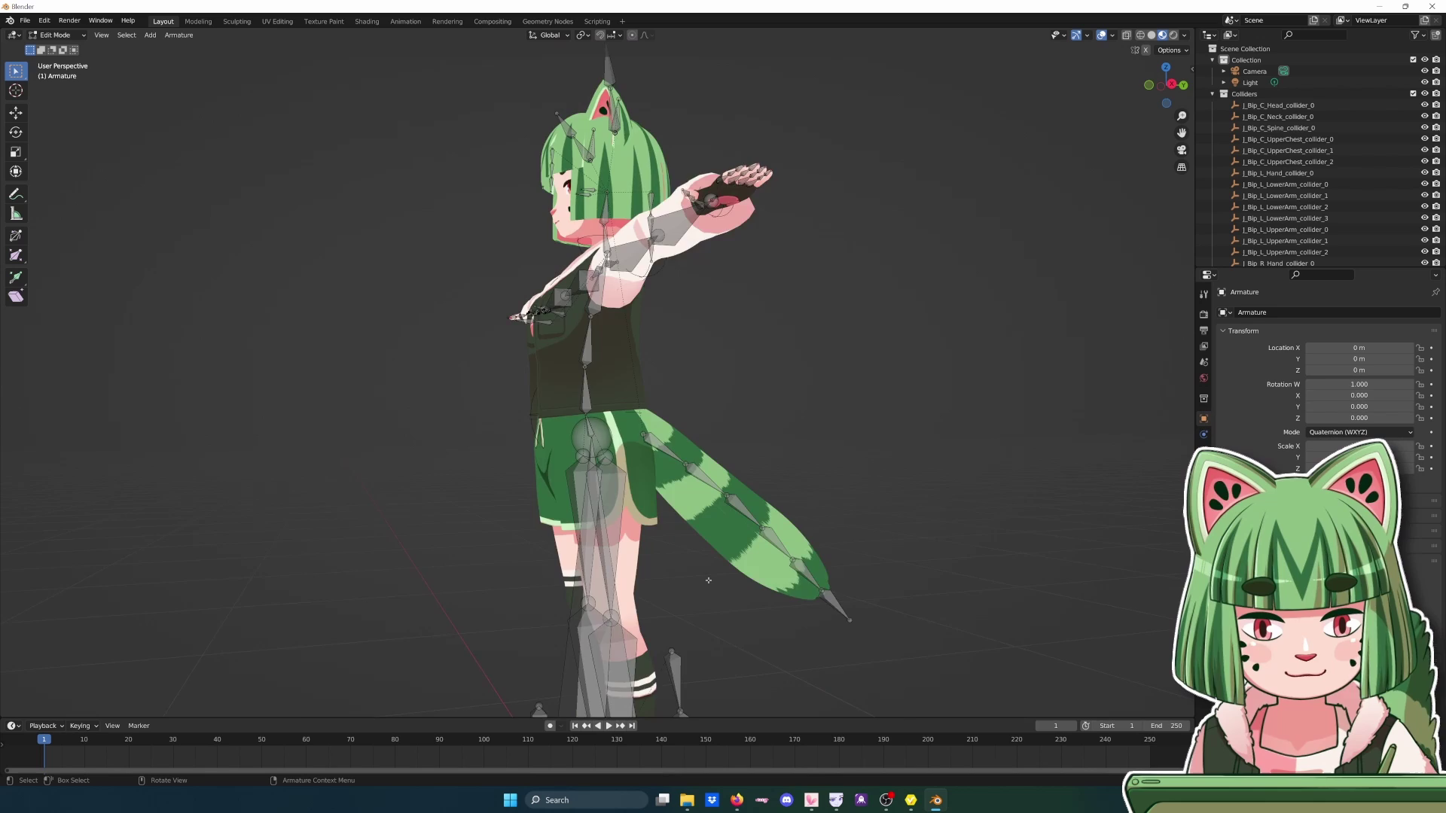
{"action": "right_click", "coordinate": [648, 567]}
{"action": "middle_click_drag", "start_coordinate": [708, 561], "coordinate": [759, 548]}
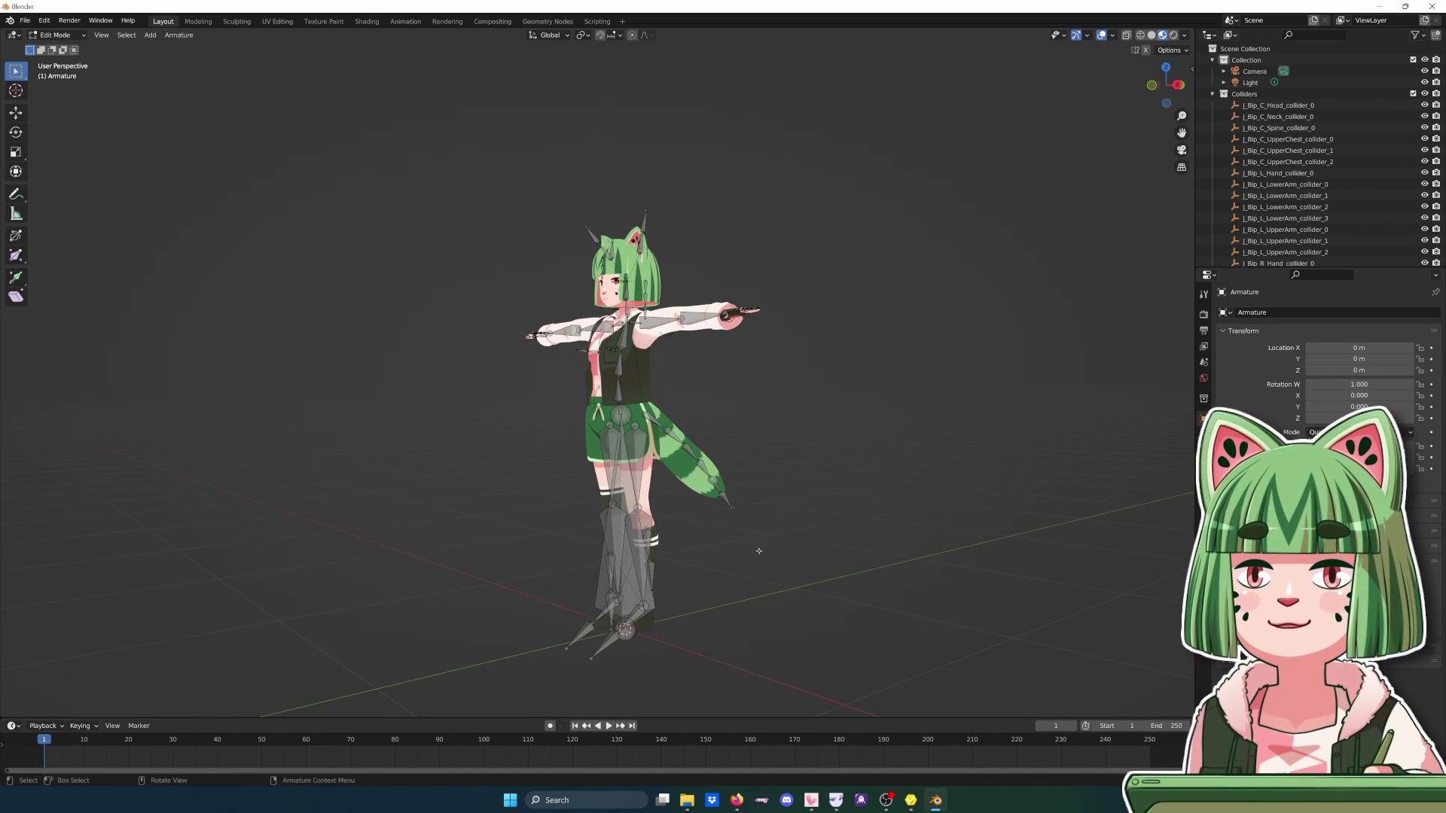
{"action": "scroll", "coordinate": [753, 555], "scroll_direction": "up", "scroll_amount": 8, "text": "ctrl"}
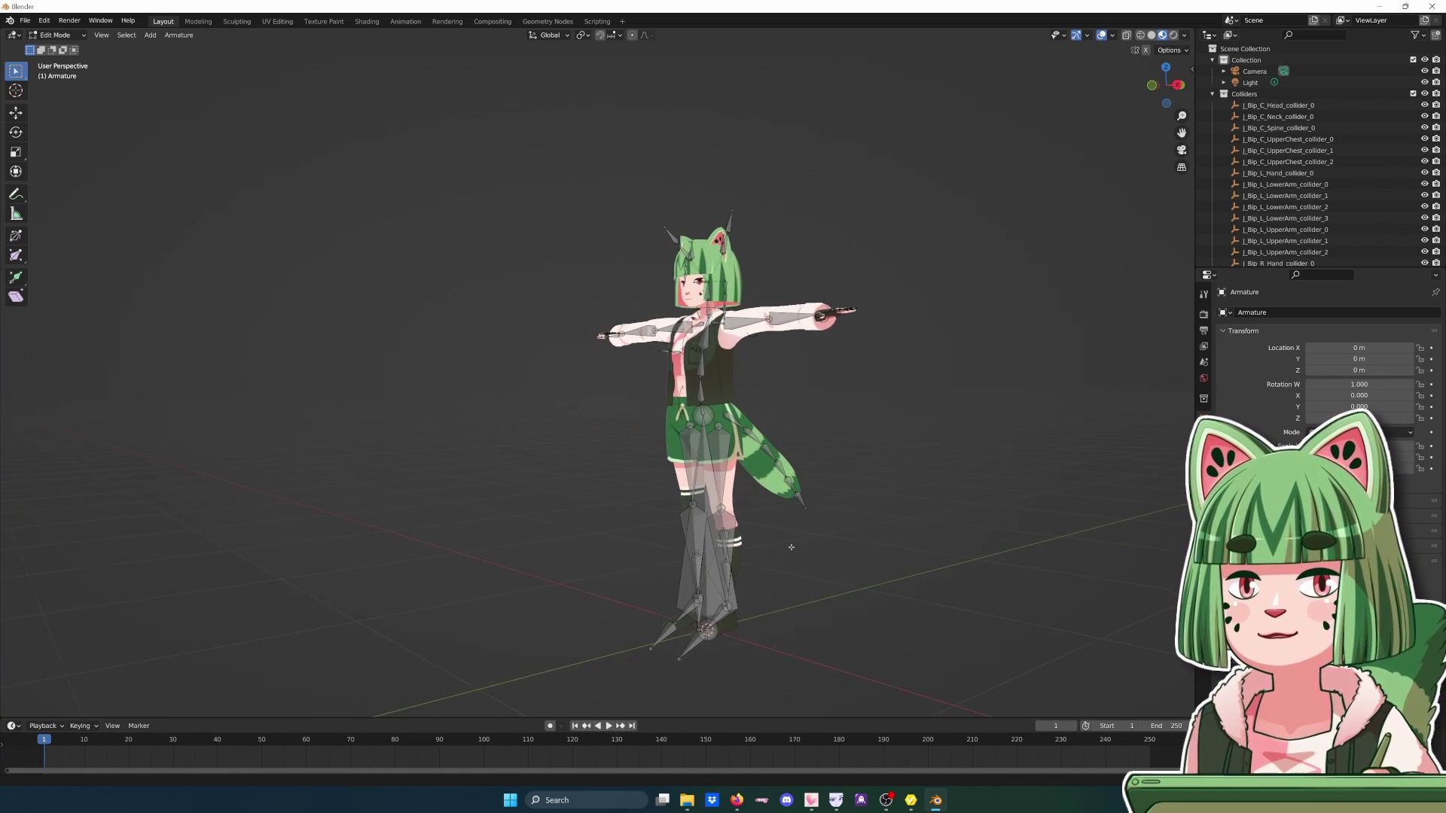
{"action": "middle_click_drag", "start_coordinate": [752, 551], "coordinate": [604, 541]}
{"action": "scroll", "coordinate": [607, 561], "scroll_direction": "up", "scroll_amount": 1}
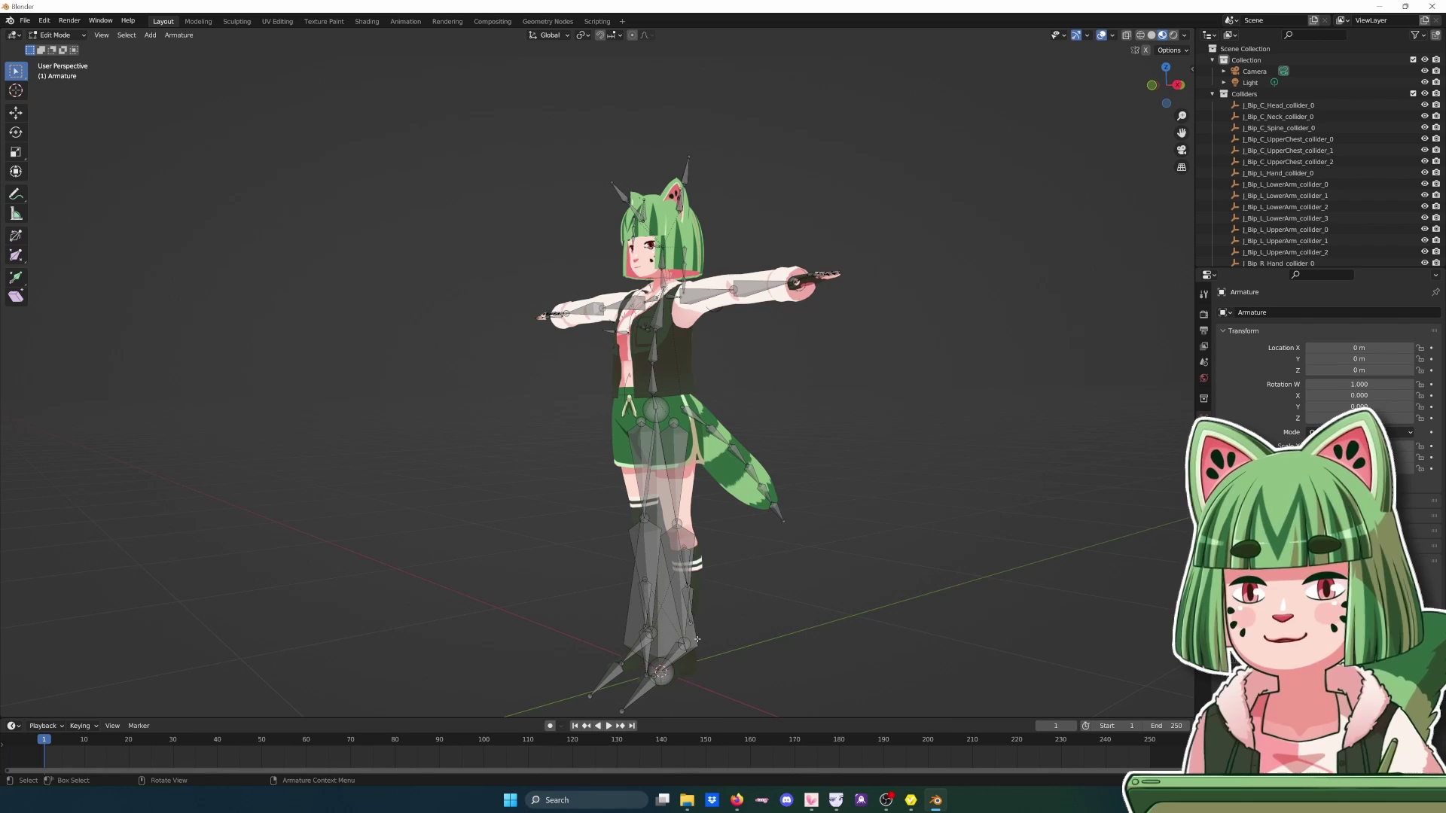
- Show the armature in the right orthographic view
{"action": "key", "text": "KP_1"}
{"action": "mouse_move", "coordinate": [697, 641]}
{"action": "middle_mouse_down"}
{"action": "mouse_move", "coordinate": [783, 638]}
{"action": "mouse_move", "coordinate": [698, 639]}
{"action": "middle_mouse_up"}
{"action": "key", "text": "KP_6"}
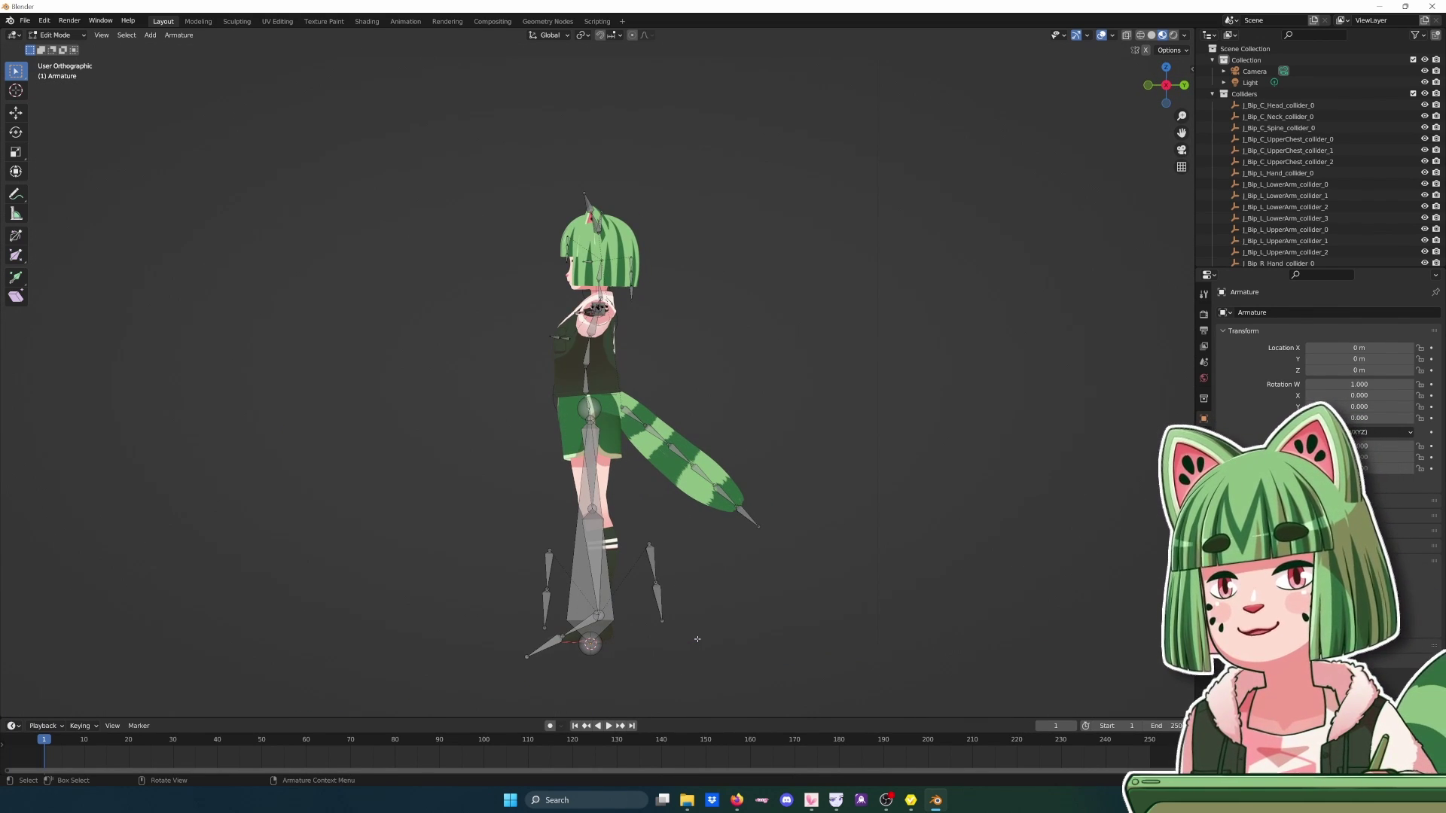
{"action": "key", "text": "KP_1"}
{"action": "key", "text": "KP_3"}
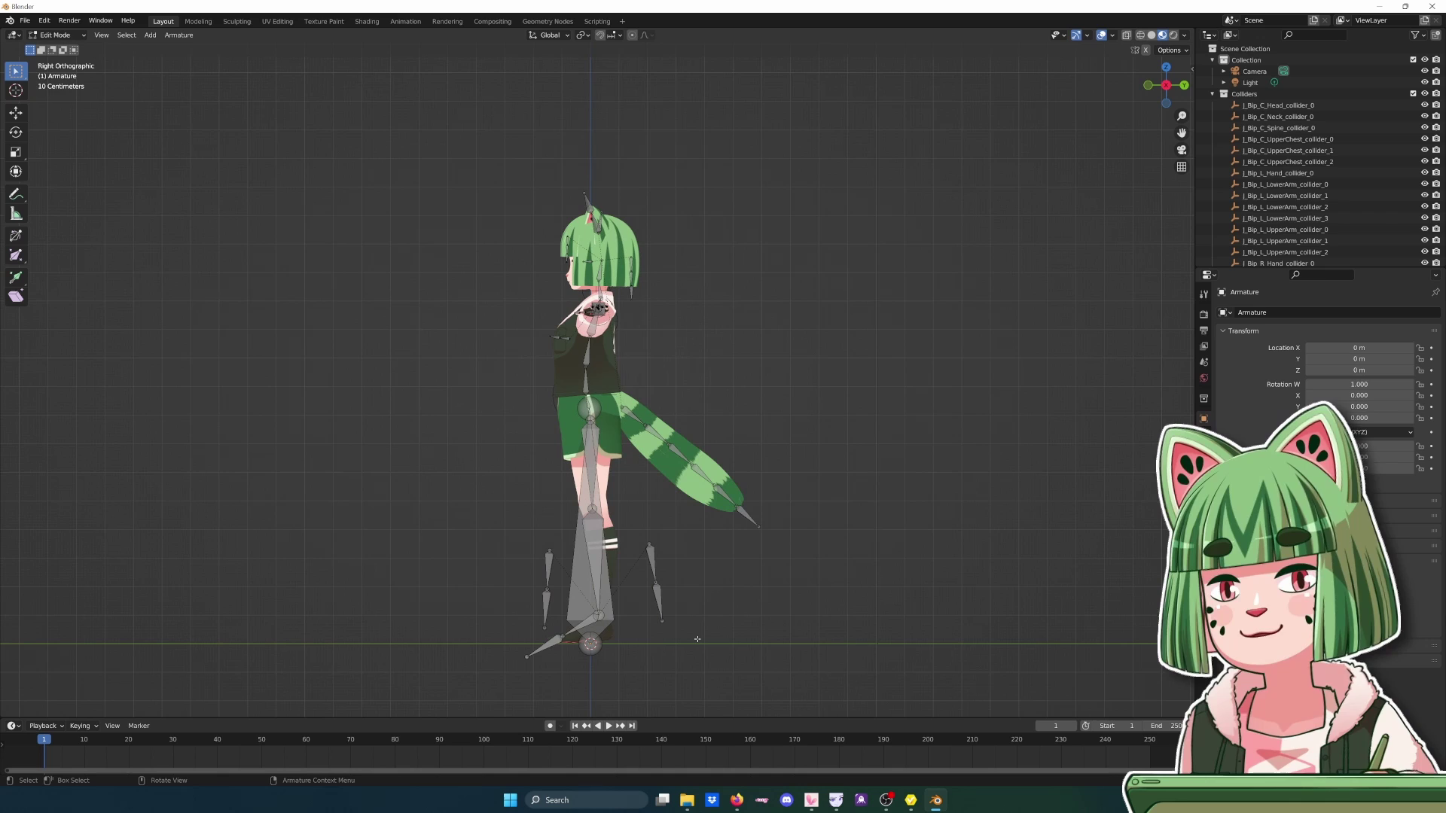
- Dissolve the upper back coat skirt bone behind the avatar's calves
{"action": "left_click", "coordinate": [654, 567]}
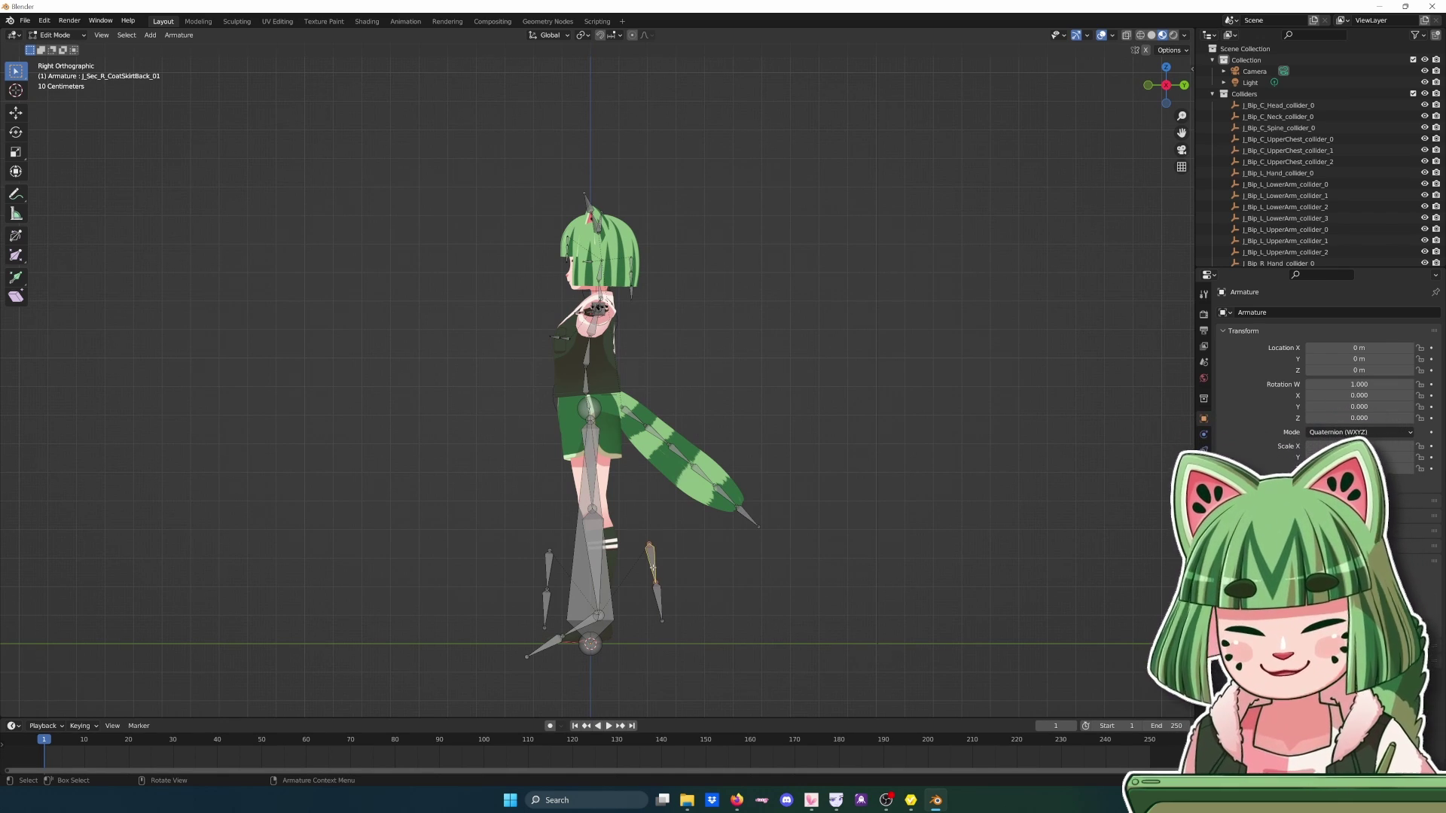
{"action": "key", "text": "x"}
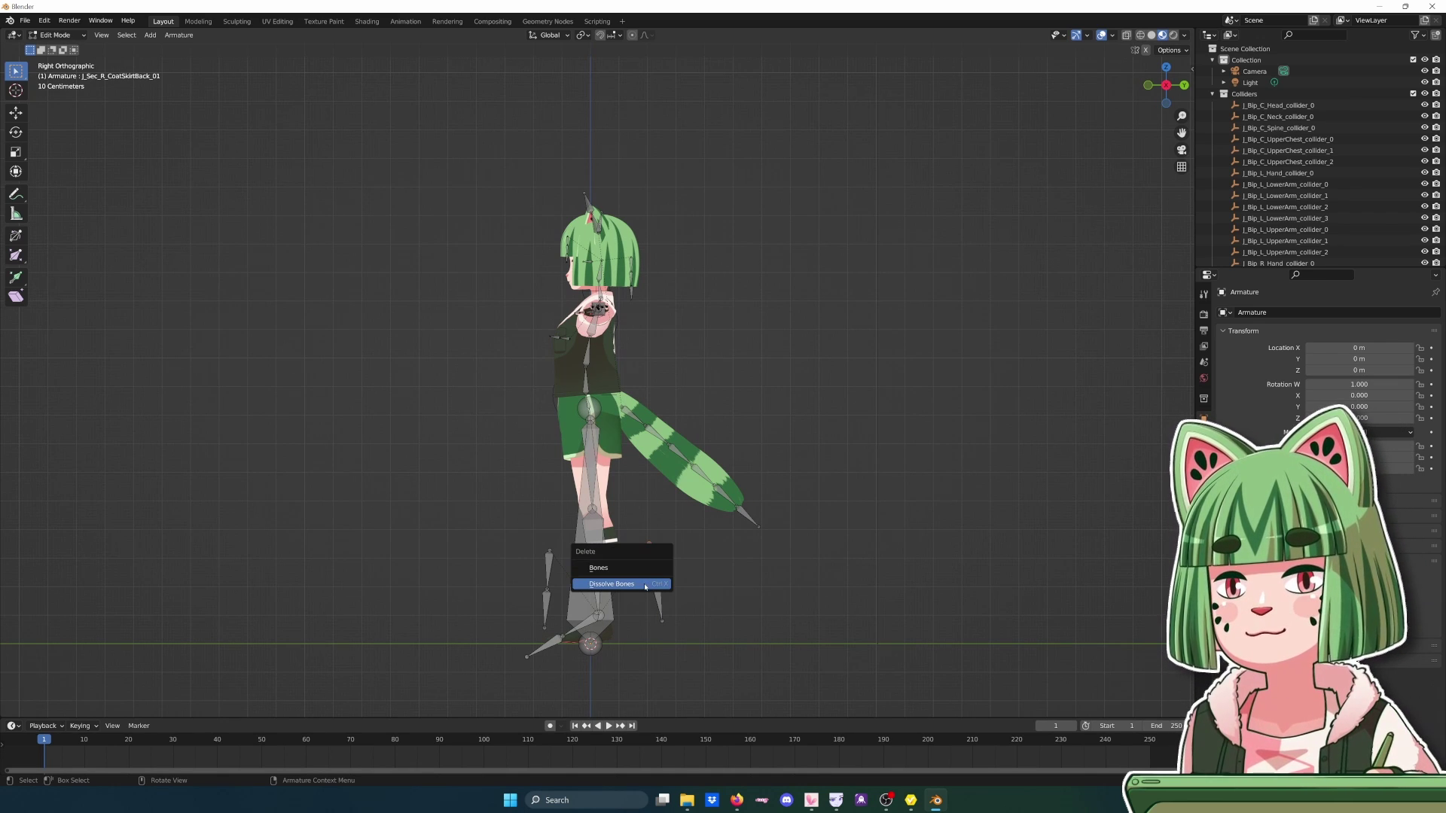
{"action": "left_click", "coordinate": [645, 586]}
{"action": "left_click", "coordinate": [654, 595]}
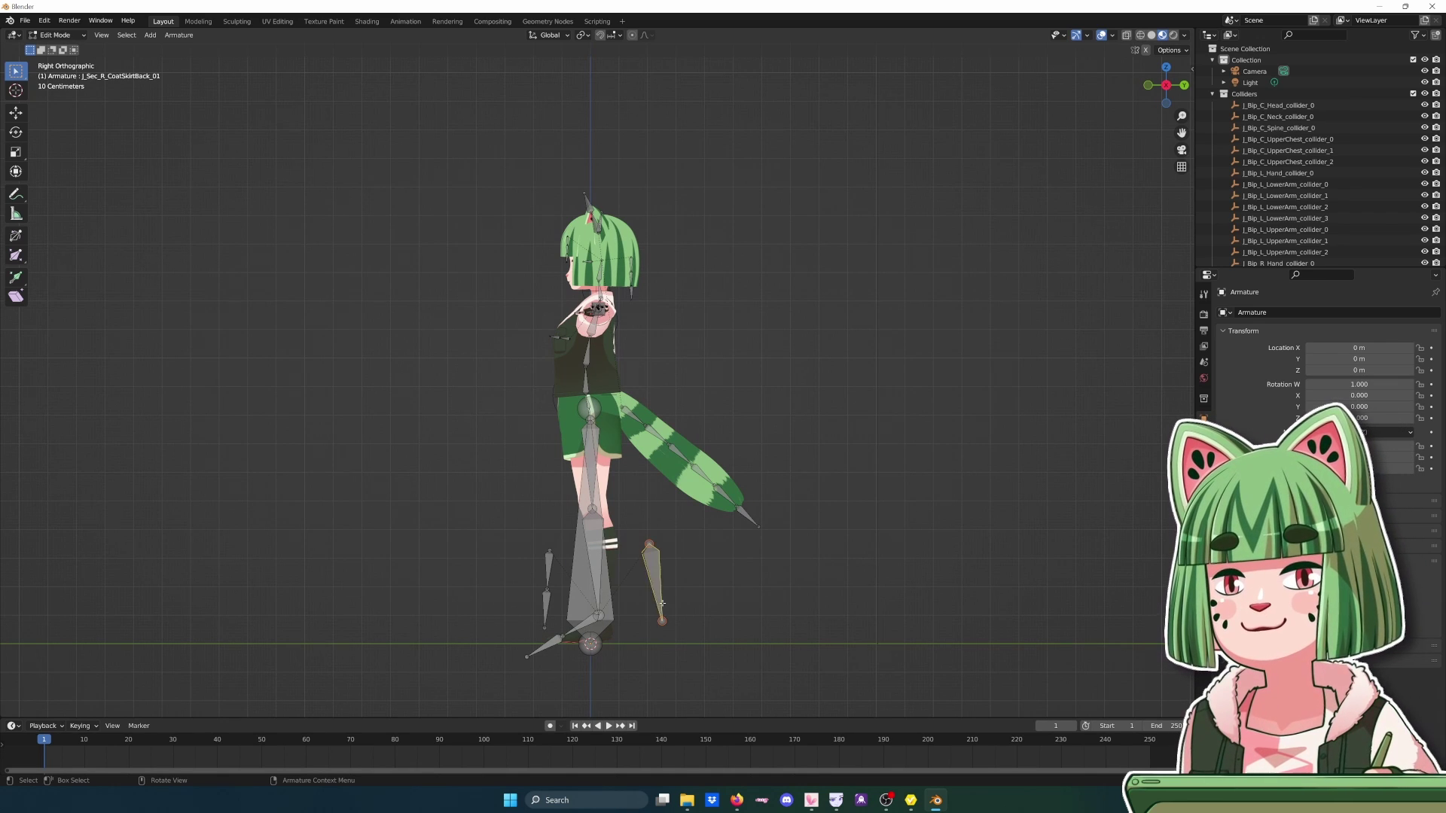
{"action": "key", "text": "x"}
{"action": "left_click", "coordinate": [653, 603]}
- Dissolve the upper front coat skirt bone in front of the avatar's calves
{"action": "left_click", "coordinate": [548, 572]}
{"action": "key", "text": "x"}
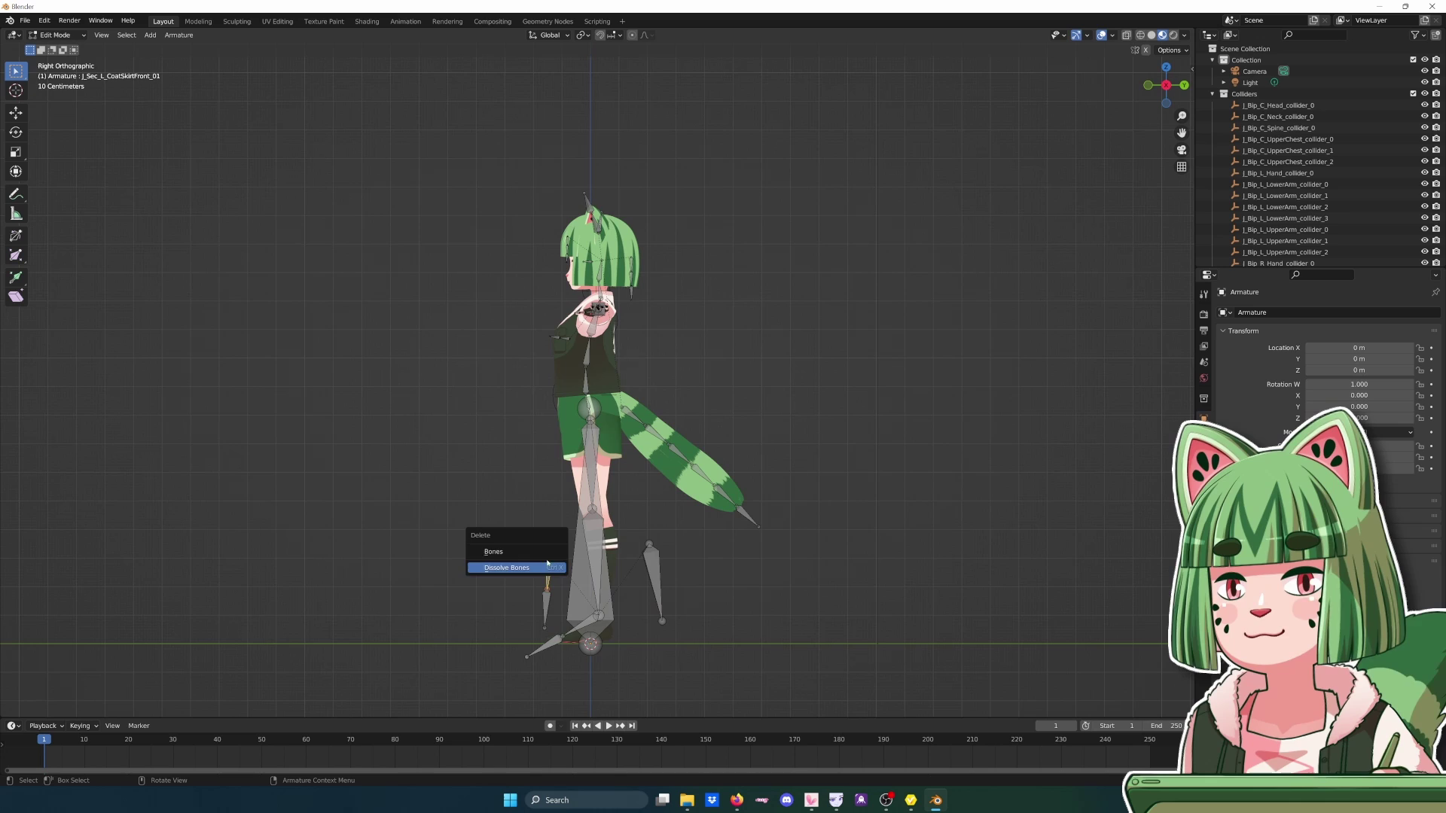
{"action": "left_click", "coordinate": [548, 567]}
- Examine how the tail's root bone and the hips bone are placed and connected around the pelvis
{"action": "scroll", "coordinate": [709, 553], "scroll_direction": "up", "scroll_amount": 4}
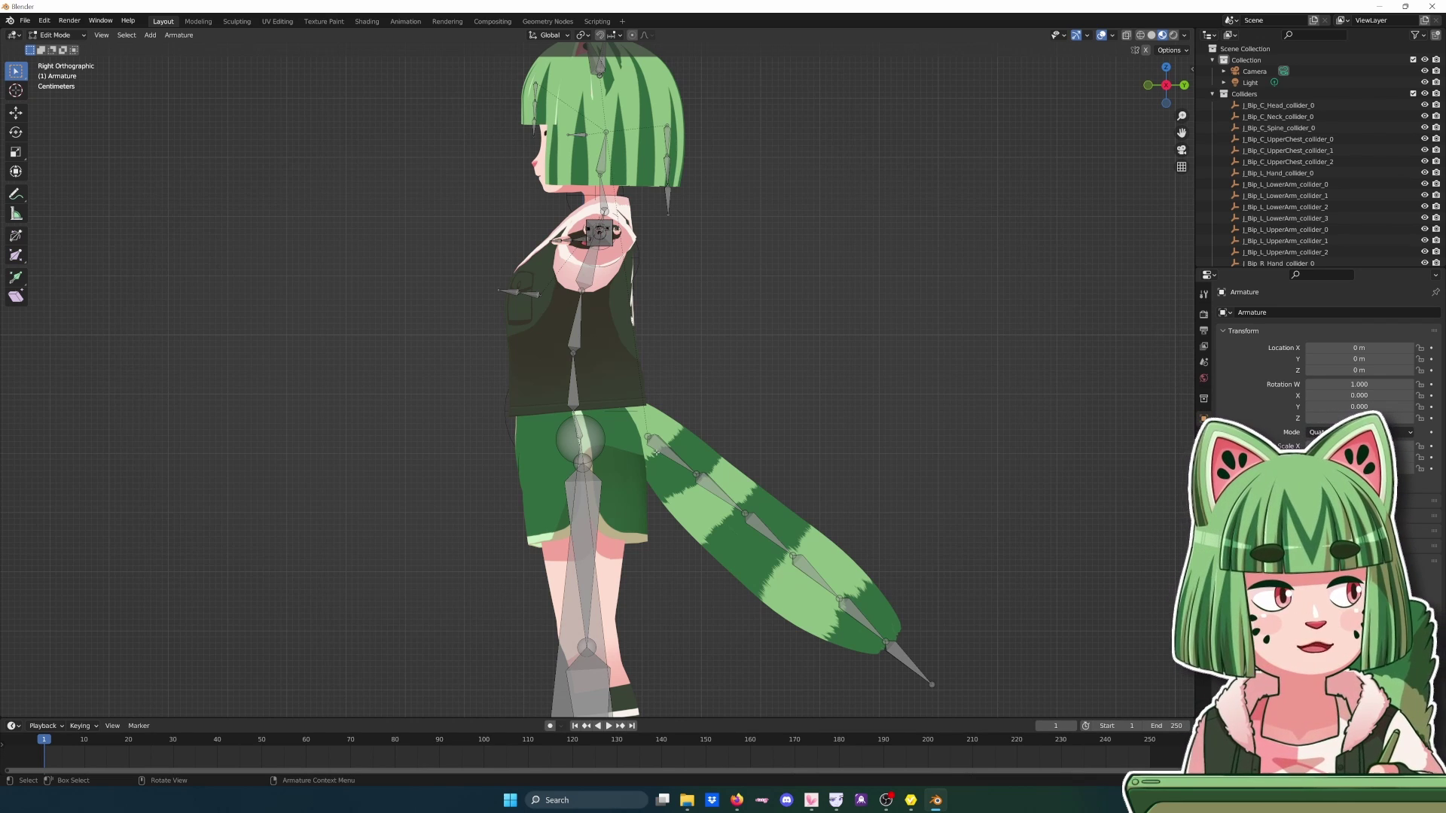
{"action": "right_click", "coordinate": [656, 453]}
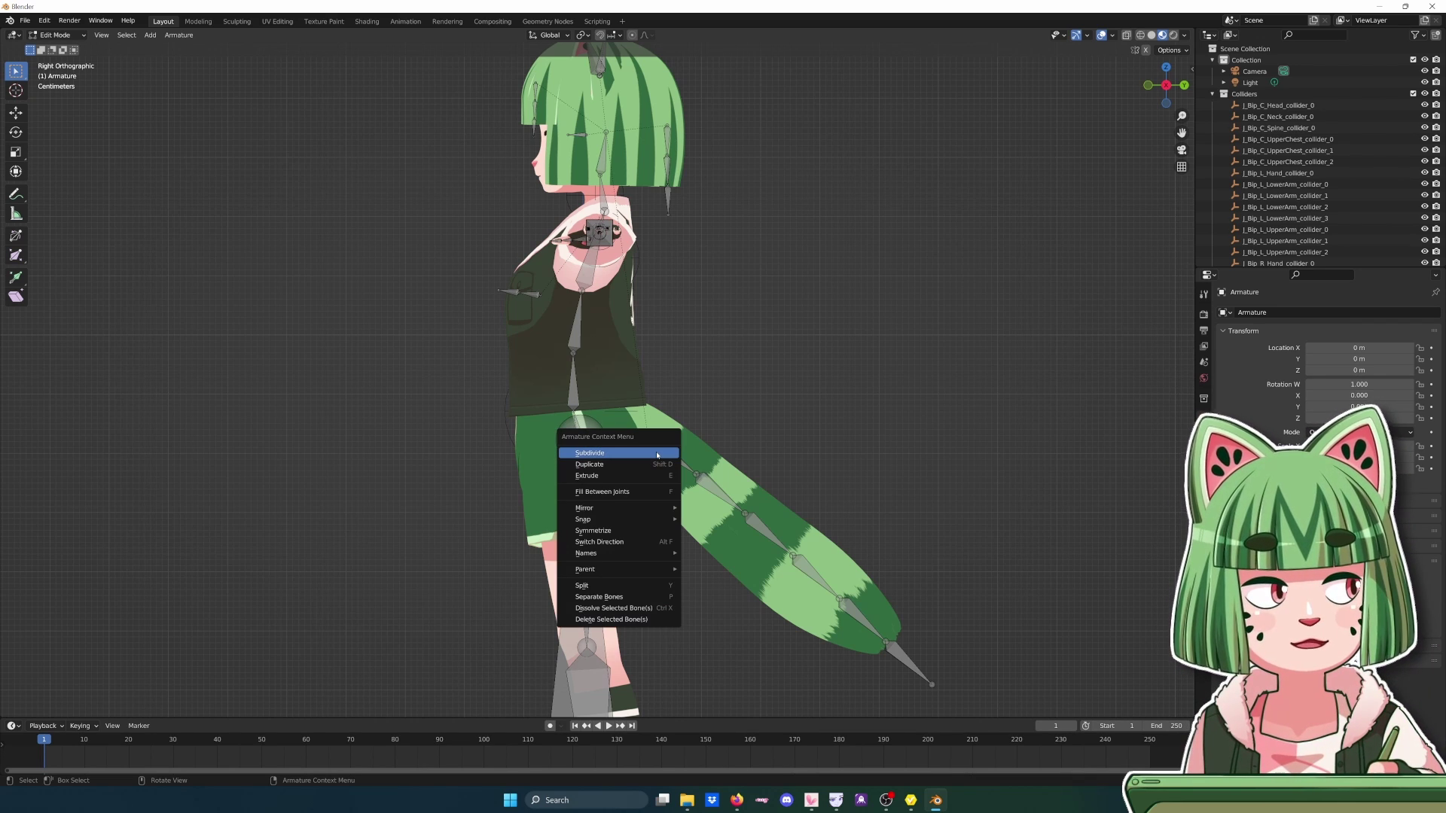
{"action": "middle_click_drag", "start_coordinate": [679, 442], "coordinate": [793, 451]}
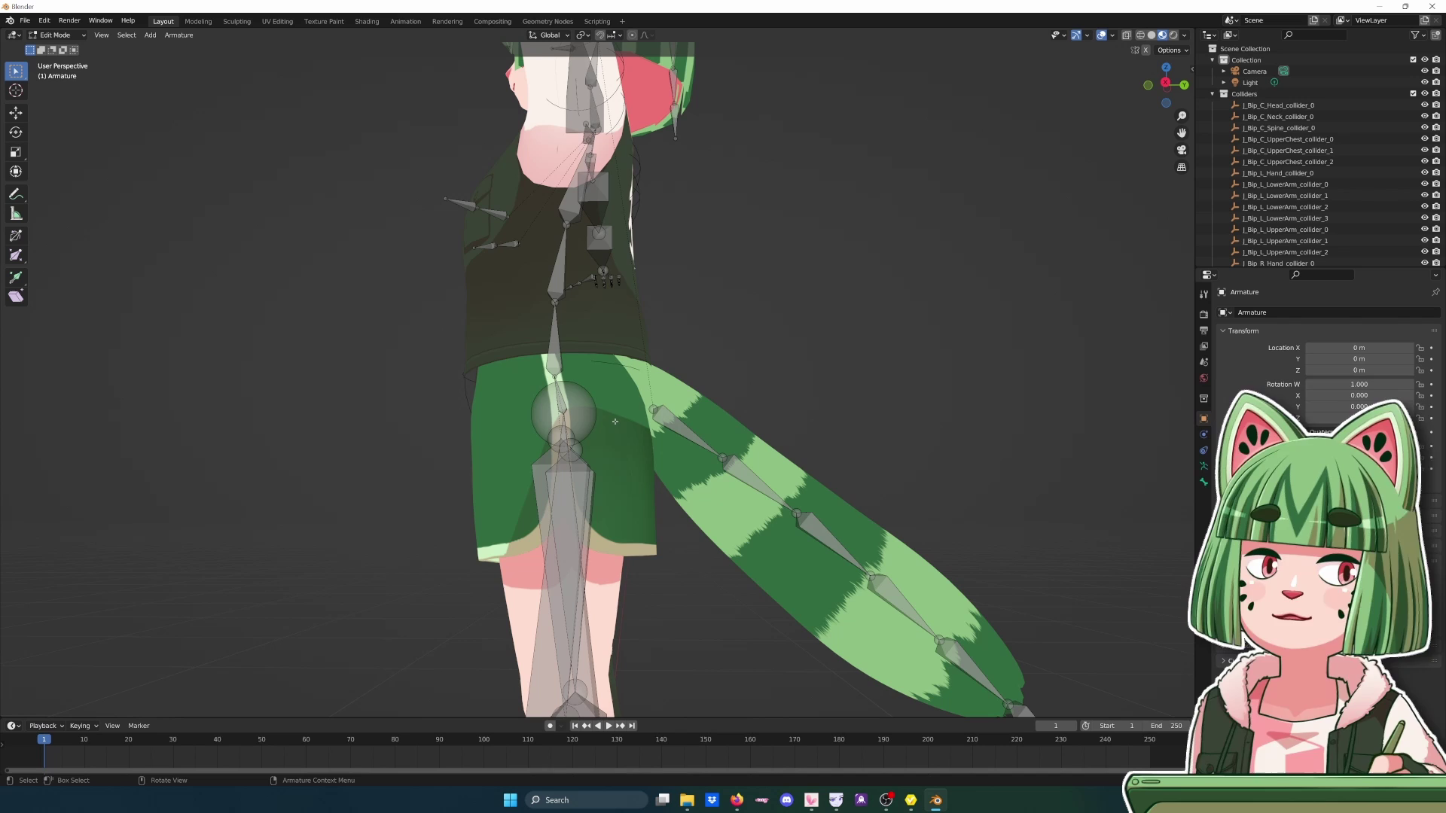
{"action": "left_click", "coordinate": [638, 426]}
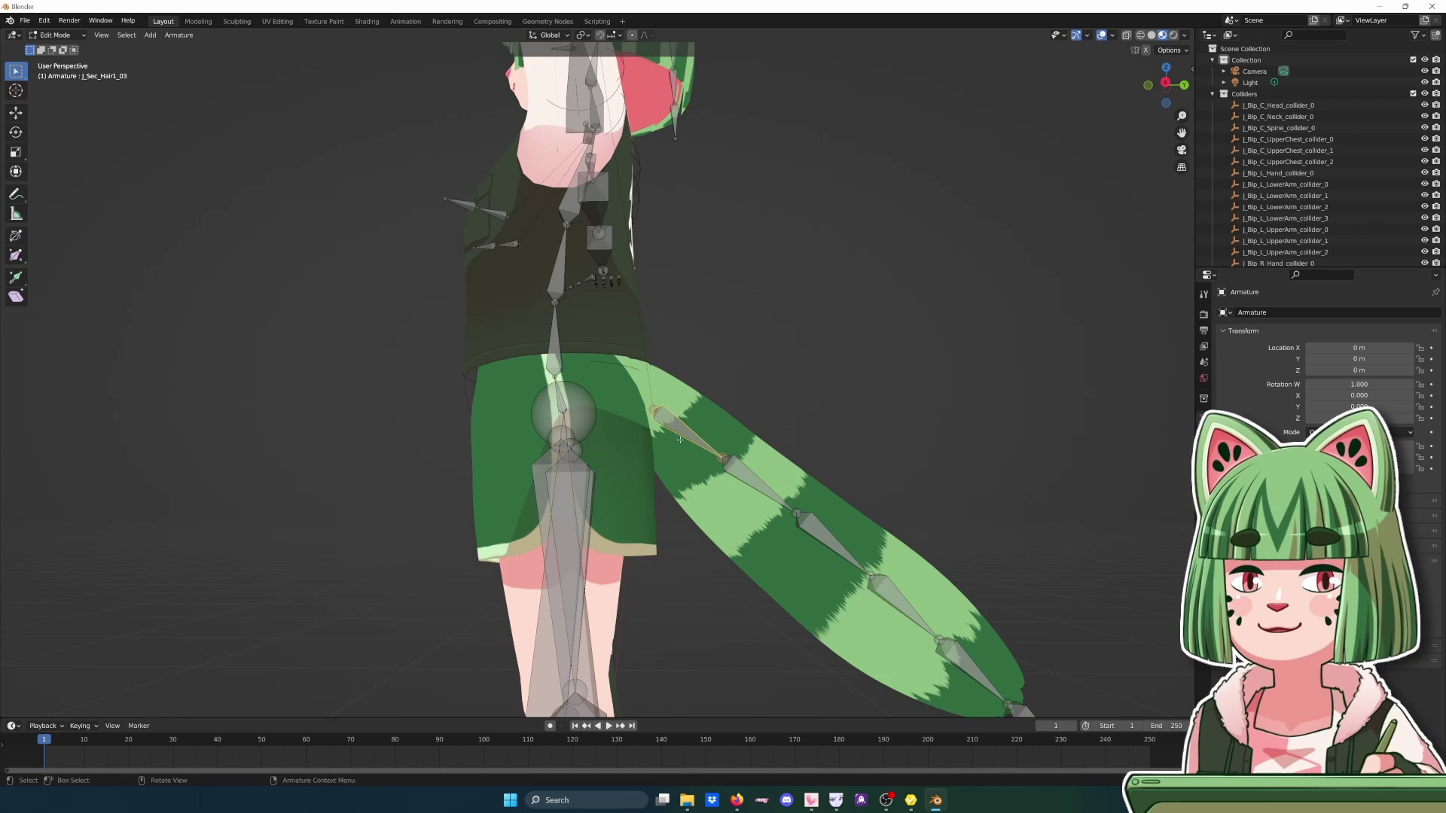
{"action": "scroll", "coordinate": [680, 440], "scroll_direction": "up", "scroll_amount": 5}
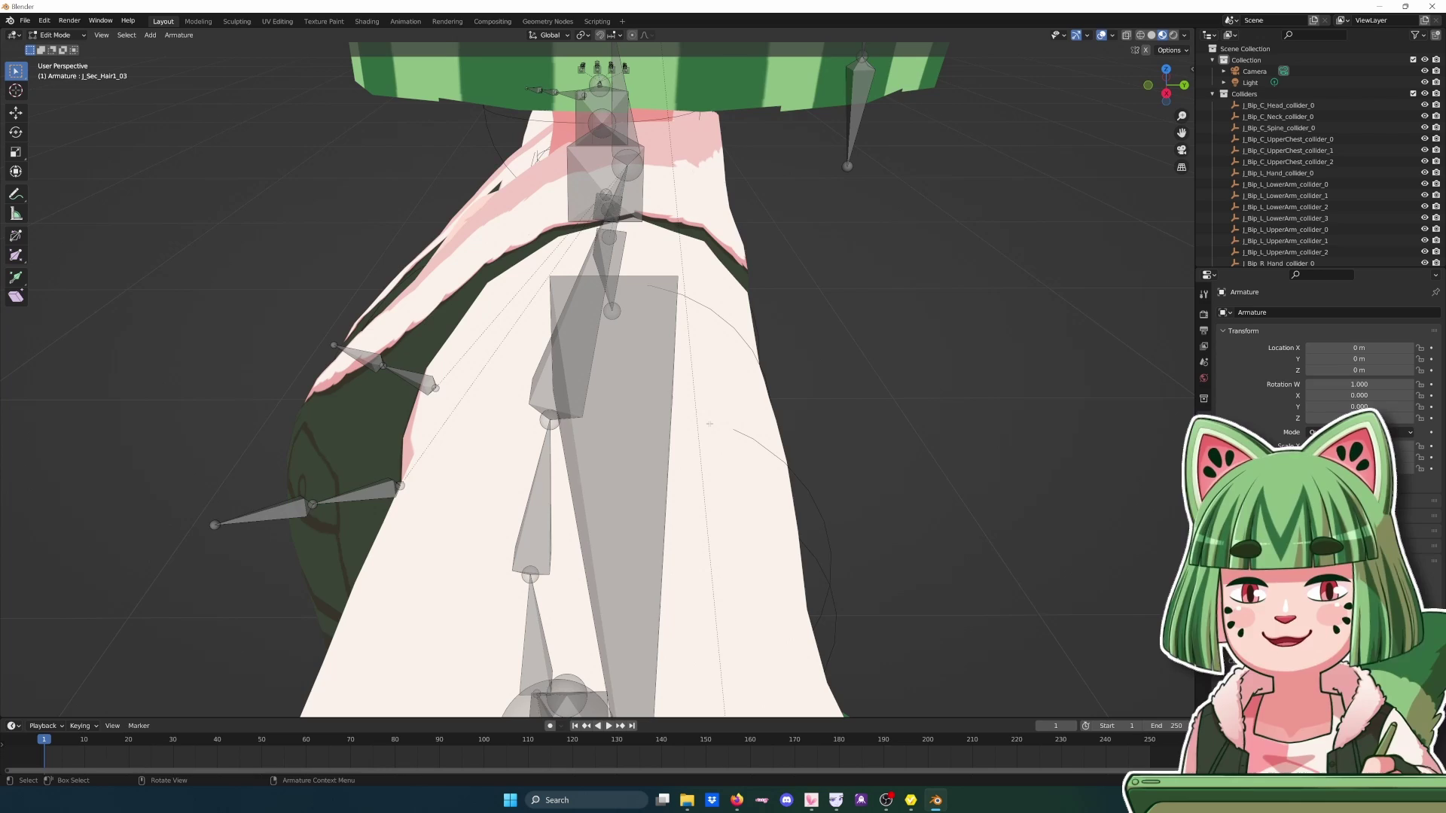
{"action": "middle_click_drag", "start_coordinate": [709, 424], "coordinate": [700, 380]}
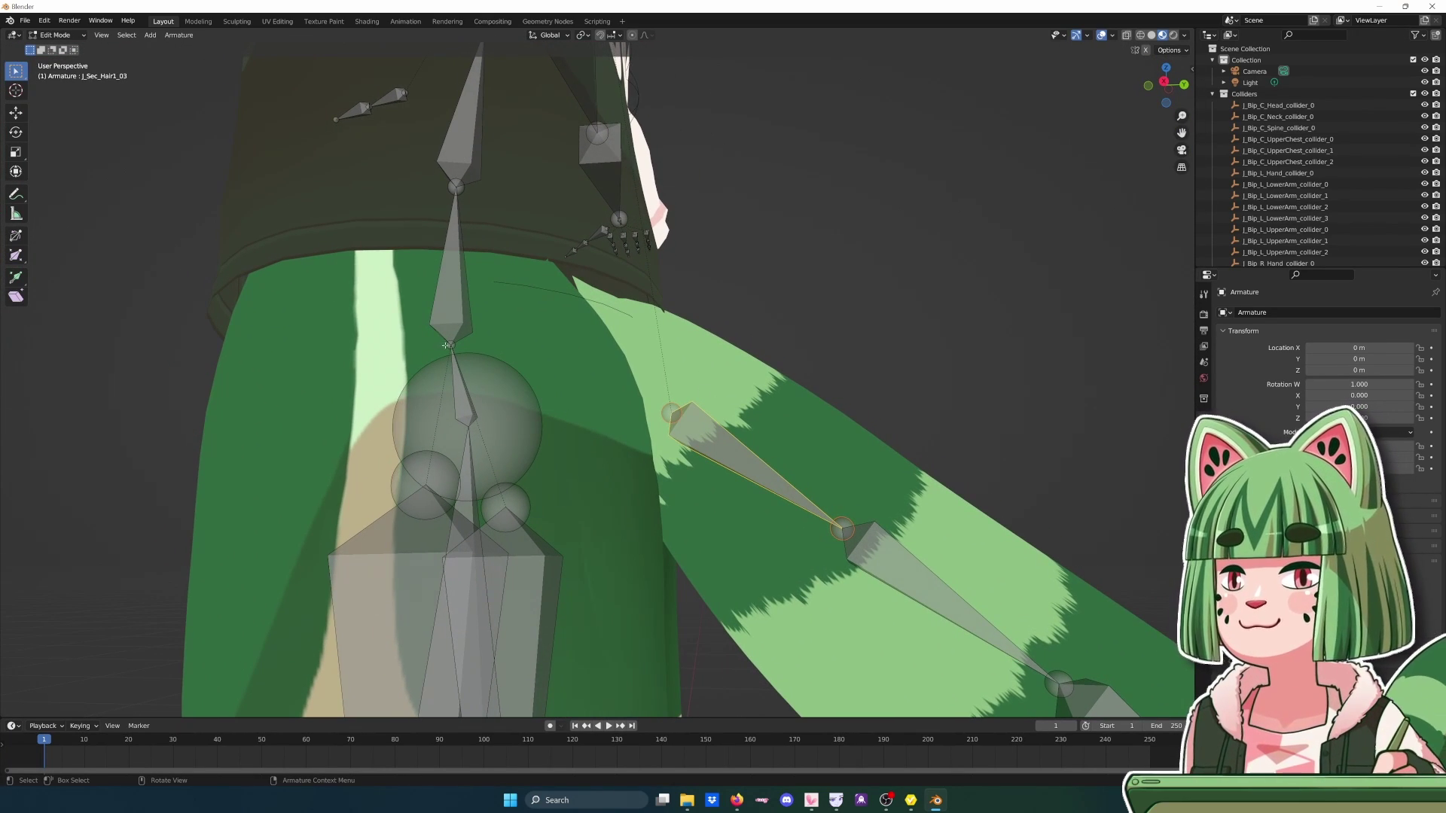
{"action": "scroll", "coordinate": [459, 393], "scroll_direction": "up", "scroll_amount": 2}
{"action": "left_click", "coordinate": [415, 406]}
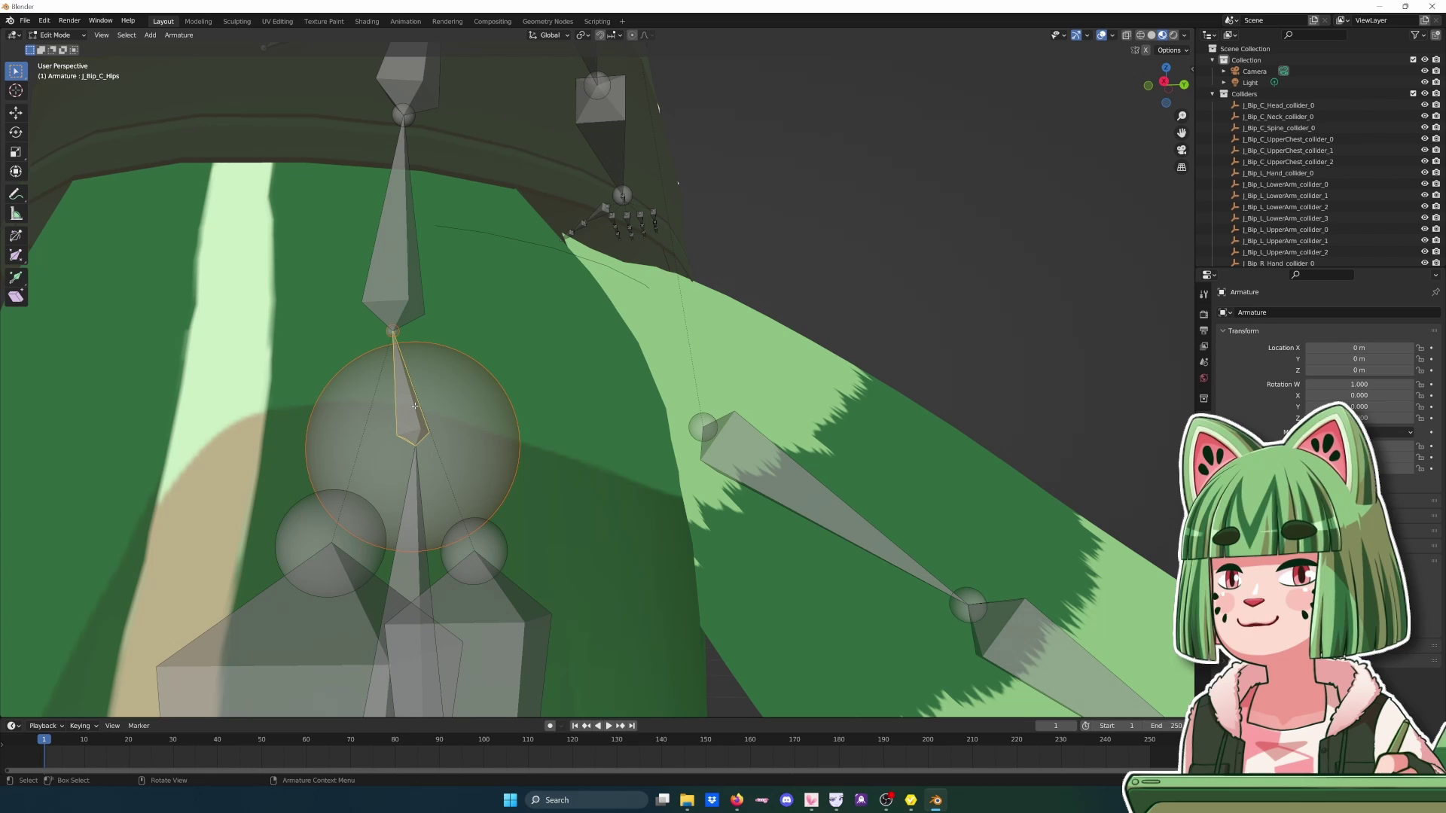
{"action": "left_click", "coordinate": [388, 339]}
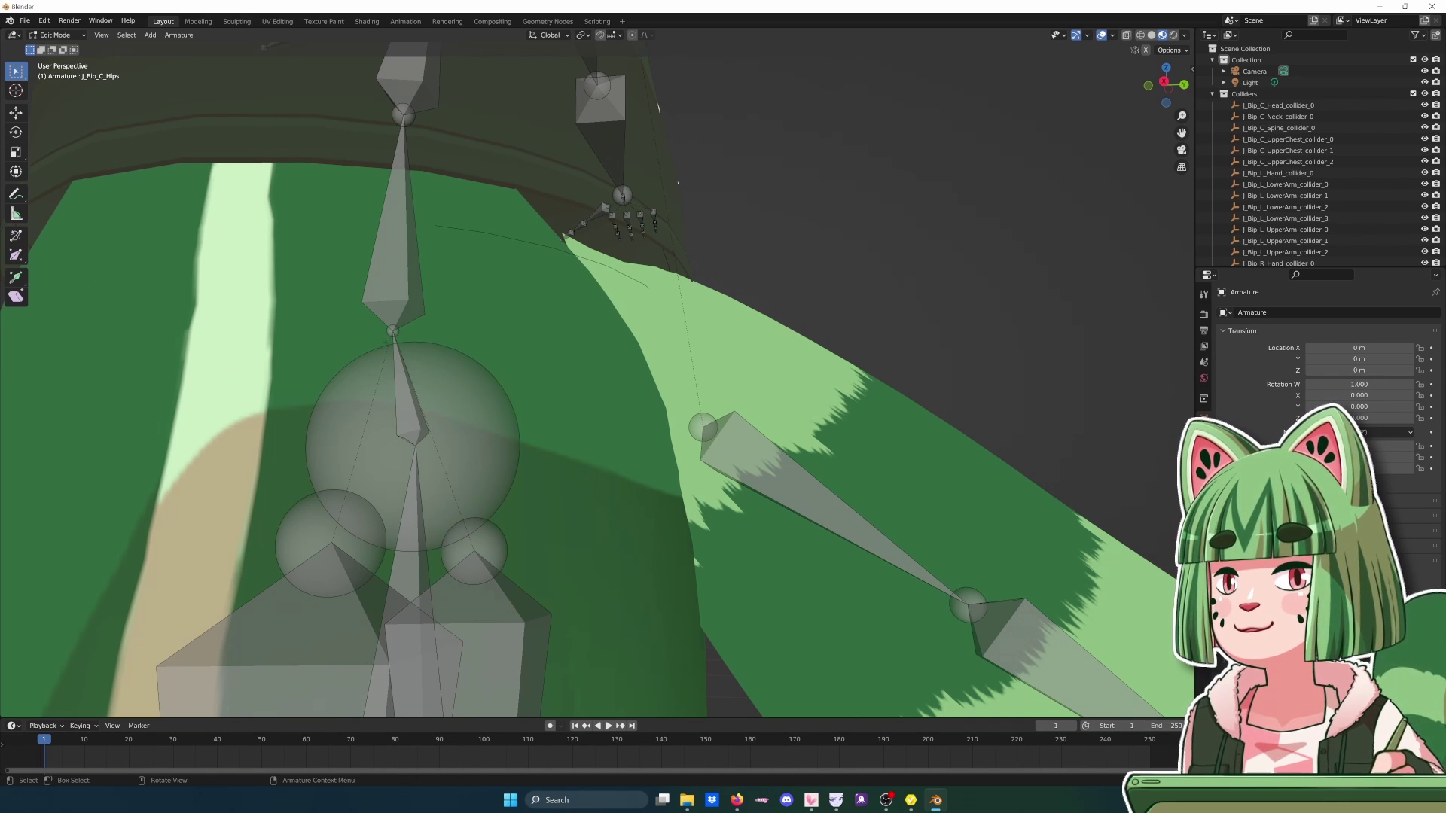
{"action": "left_click", "coordinate": [394, 337]}
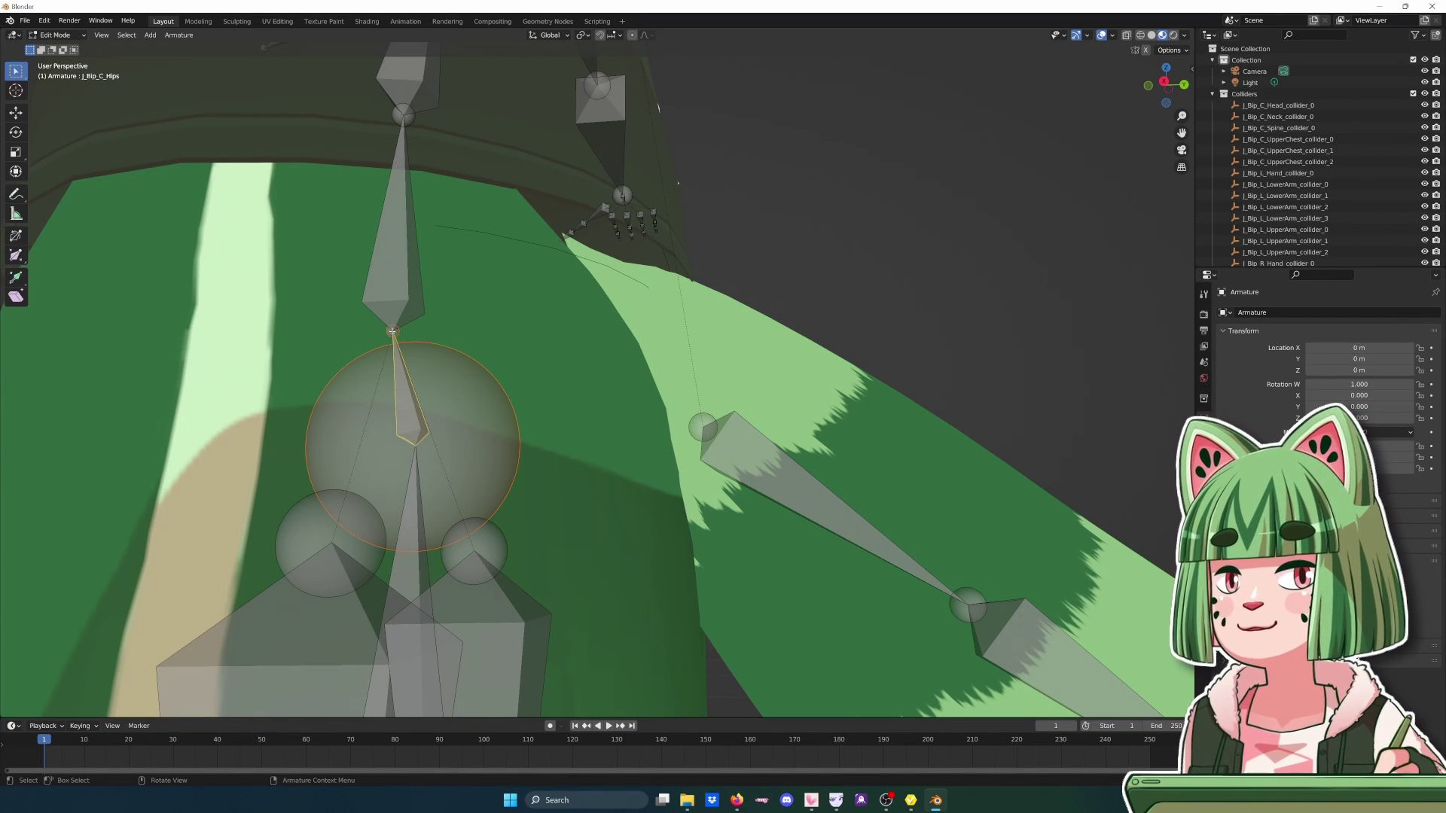
- Parent the tail's root bone to the hips bone J_Bip_C_Hips with Keep Offset
{"action": "left_click", "coordinate": [829, 512]}
{"action": "middle_click_drag", "start_coordinate": [828, 512], "coordinate": [971, 580]}
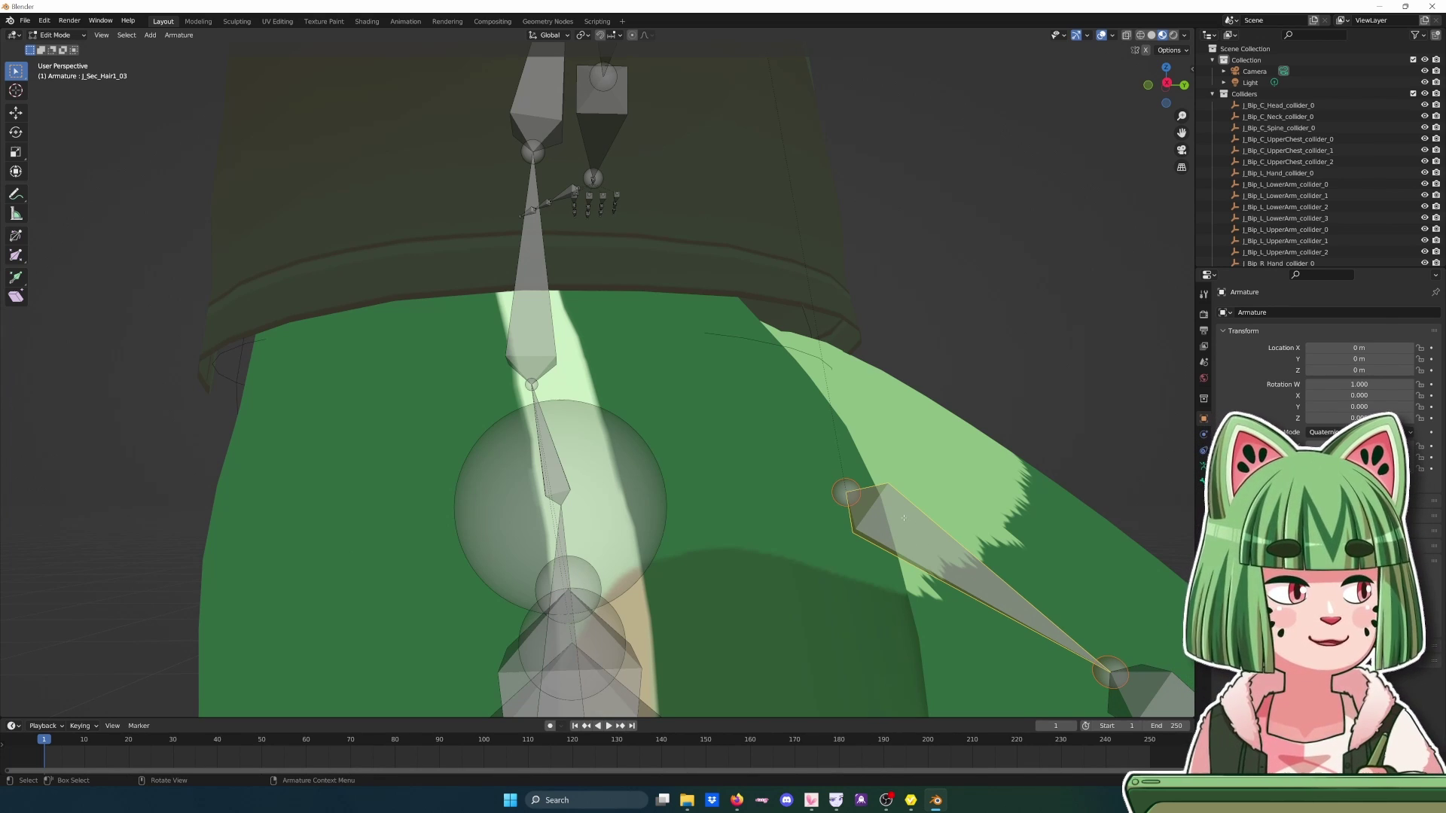
{"action": "left_click", "coordinate": [531, 384], "text": "shift"}
{"action": "scroll", "coordinate": [527, 385], "scroll_direction": "up", "scroll_amount": 3}
{"action": "scroll", "coordinate": [527, 386], "scroll_direction": "up", "scroll_amount": 2}
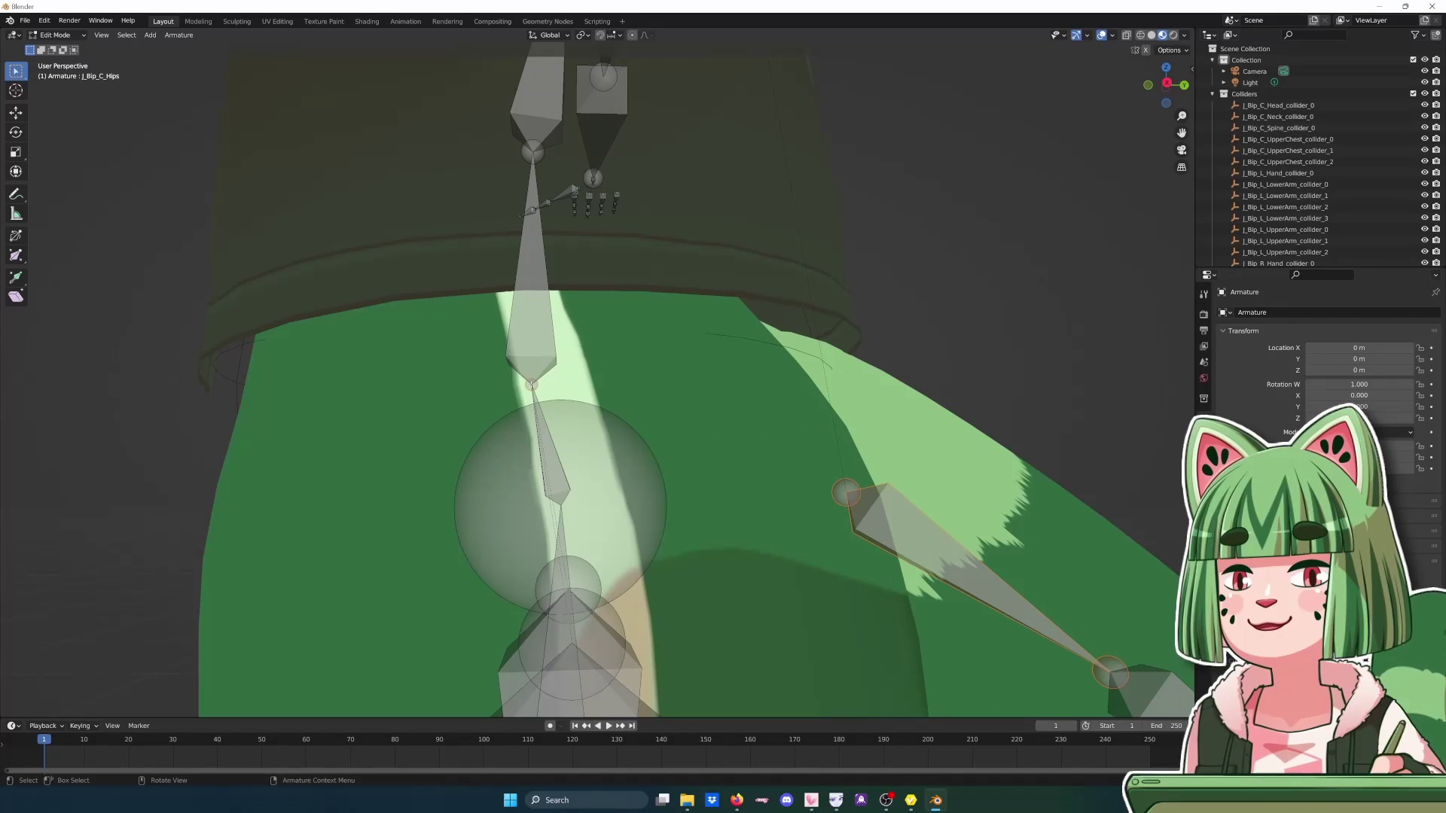
{"action": "right_click", "coordinate": [527, 384]}
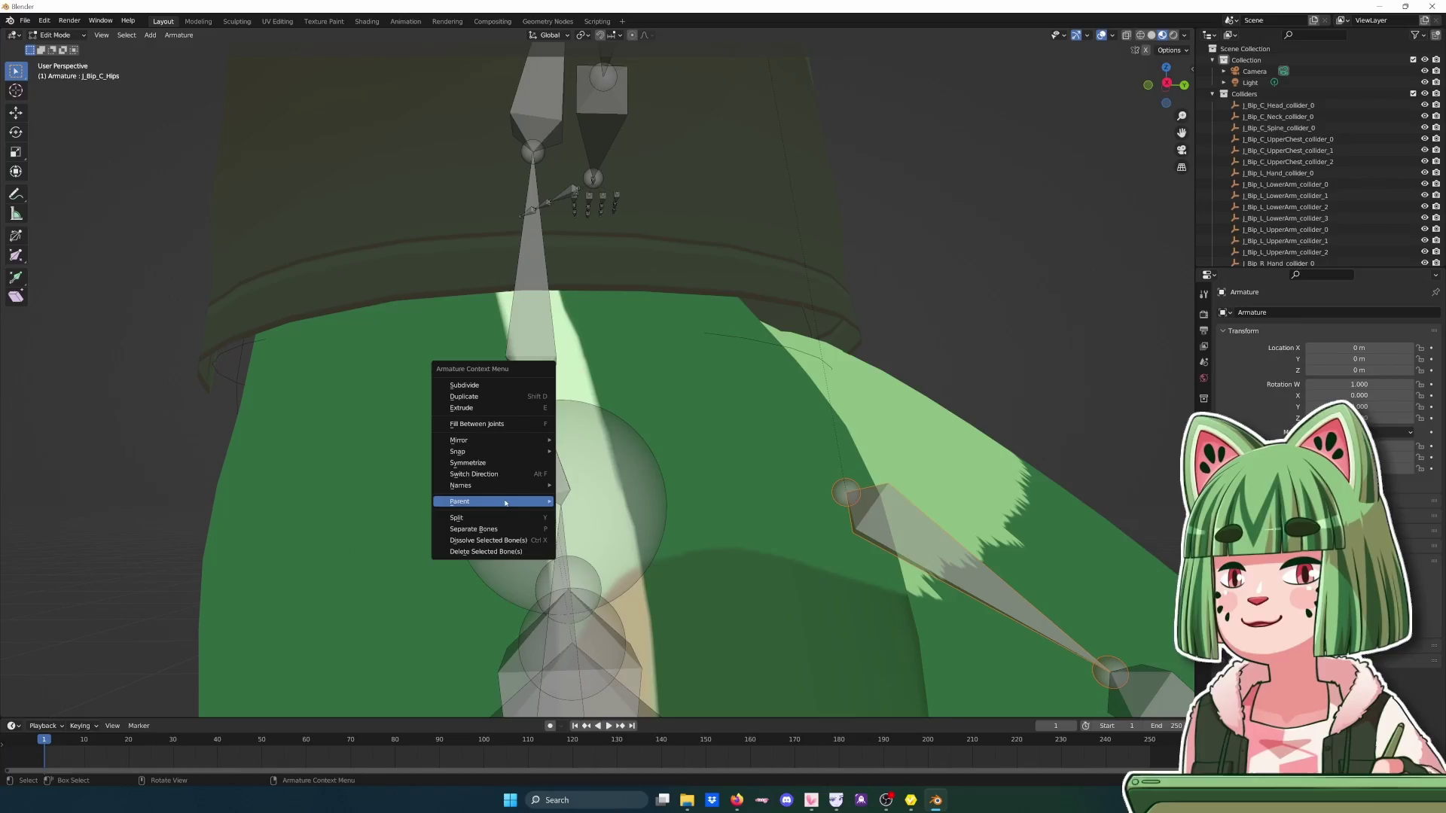
{"action": "mouse_move", "coordinate": [507, 510]}
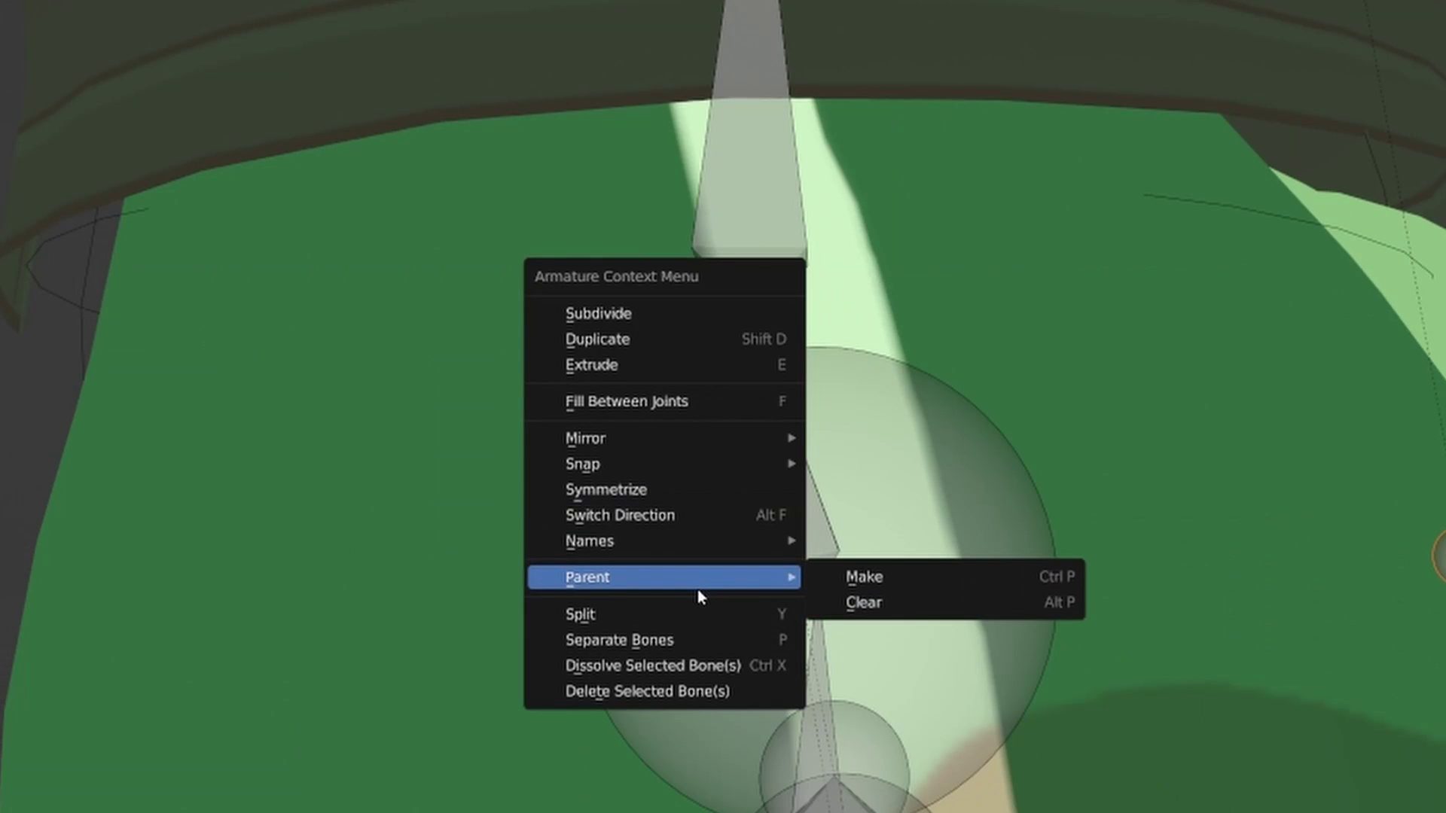
{"action": "left_click", "coordinate": [867, 580]}
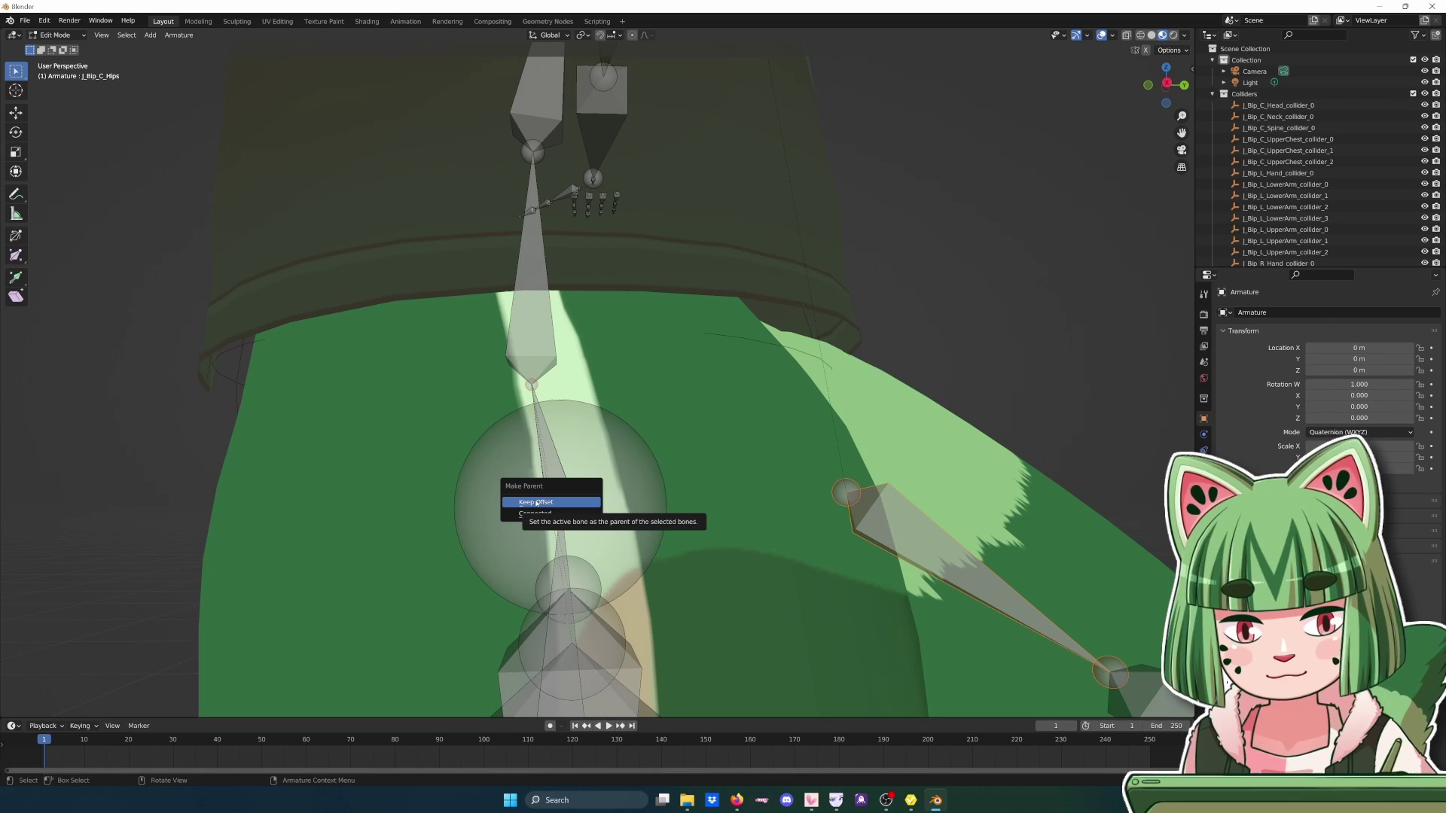
{"action": "left_click", "coordinate": [536, 502]}
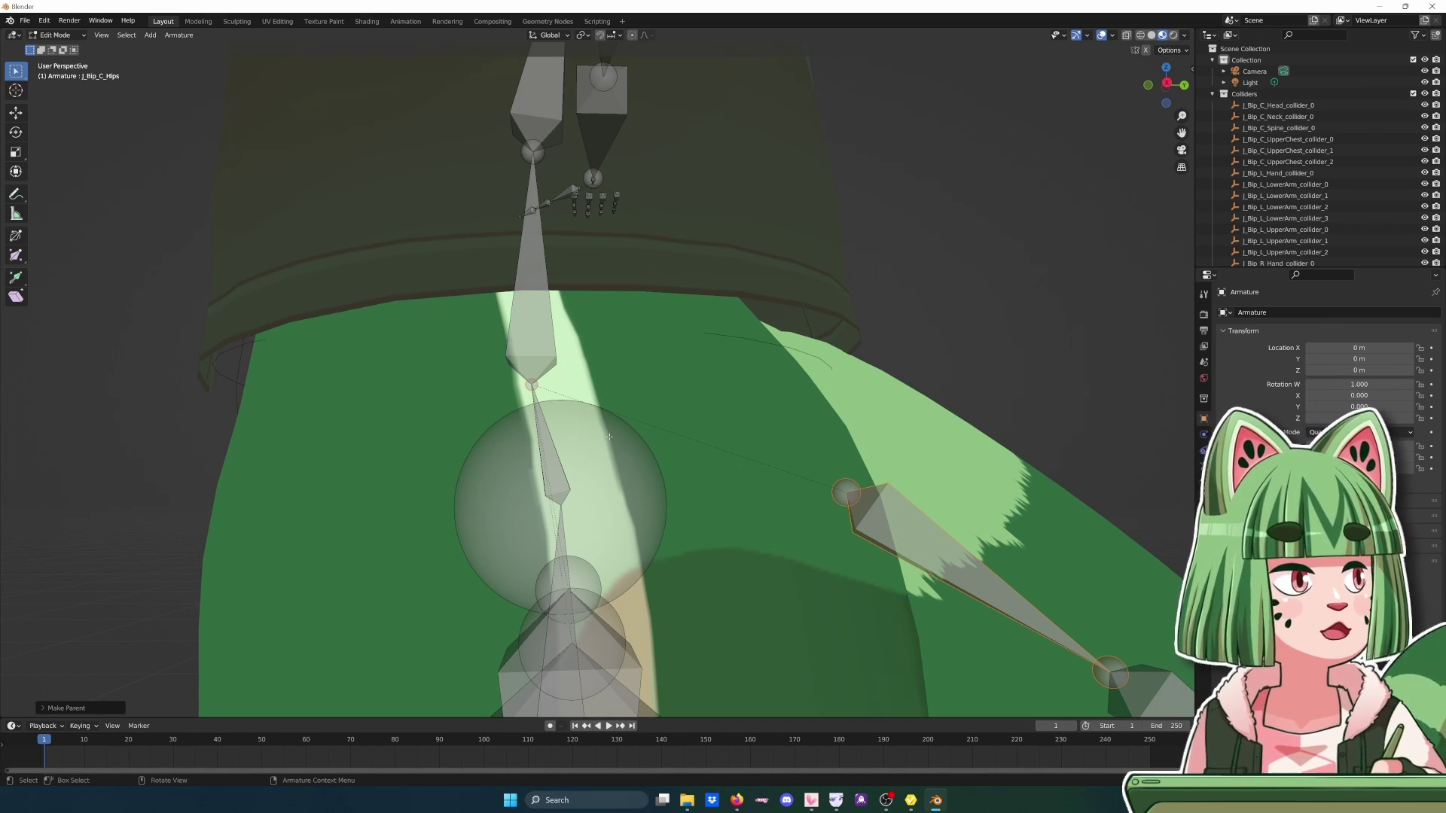
- Switch the armature to Pose Mode and test-rotate the tail's first and second bones, reverting the rotations
{"action": "scroll", "coordinate": [790, 470], "scroll_direction": "down", "scroll_amount": 4}
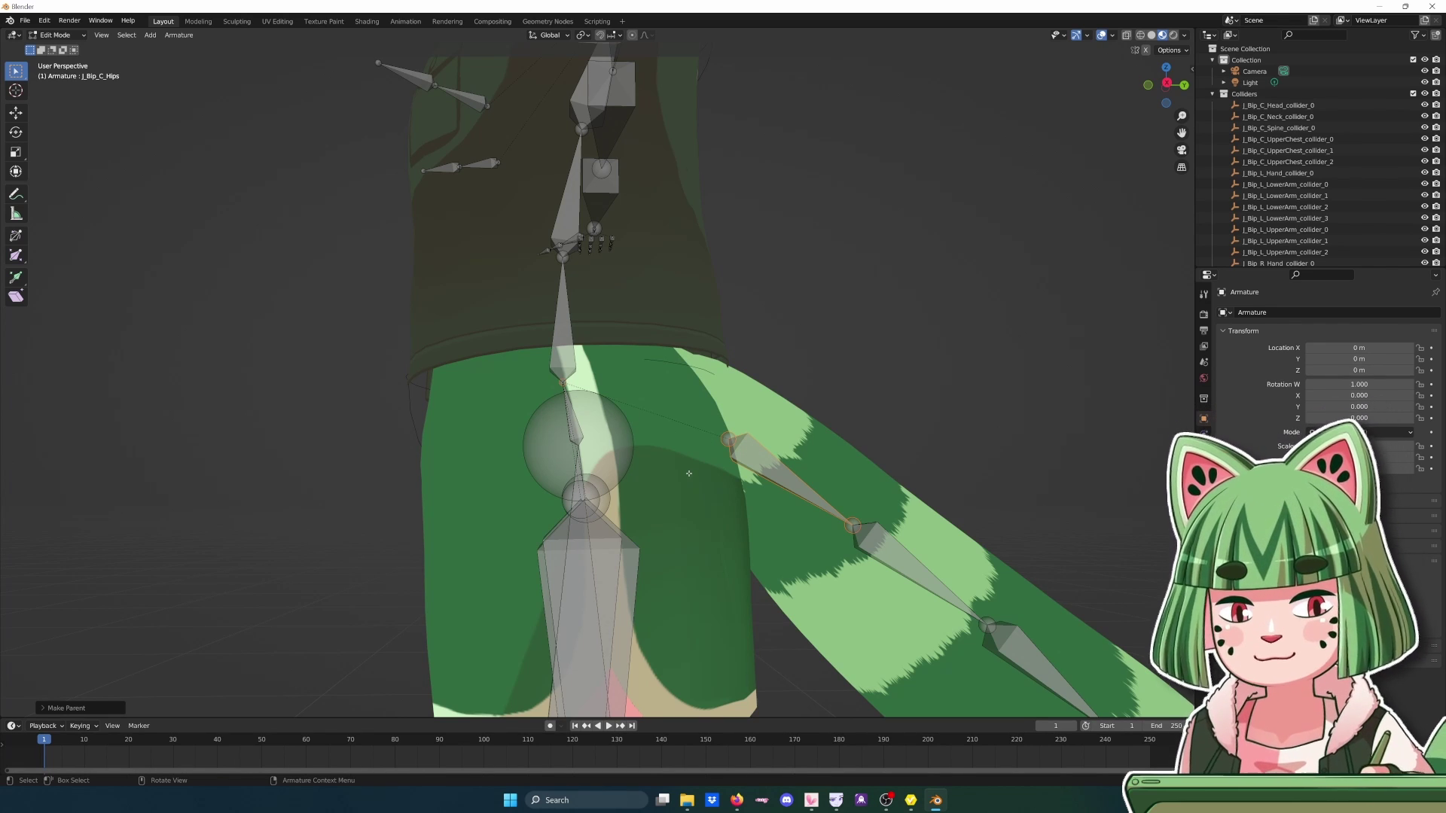
{"action": "scroll", "coordinate": [688, 473], "scroll_direction": "down", "scroll_amount": 3}
{"action": "scroll", "coordinate": [688, 473], "scroll_direction": "down", "scroll_amount": 2}
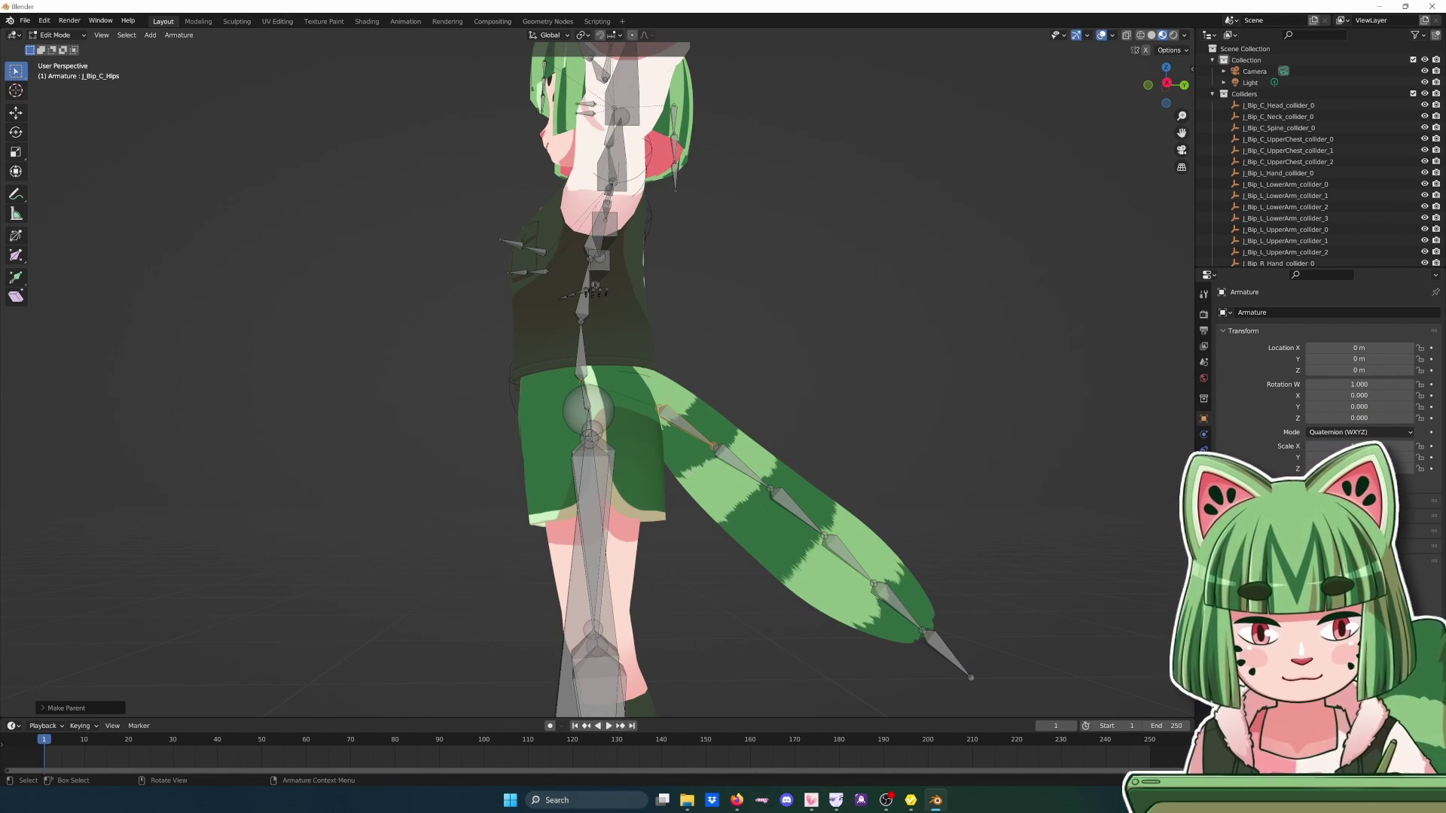
{"action": "left_click", "coordinate": [55, 35]}
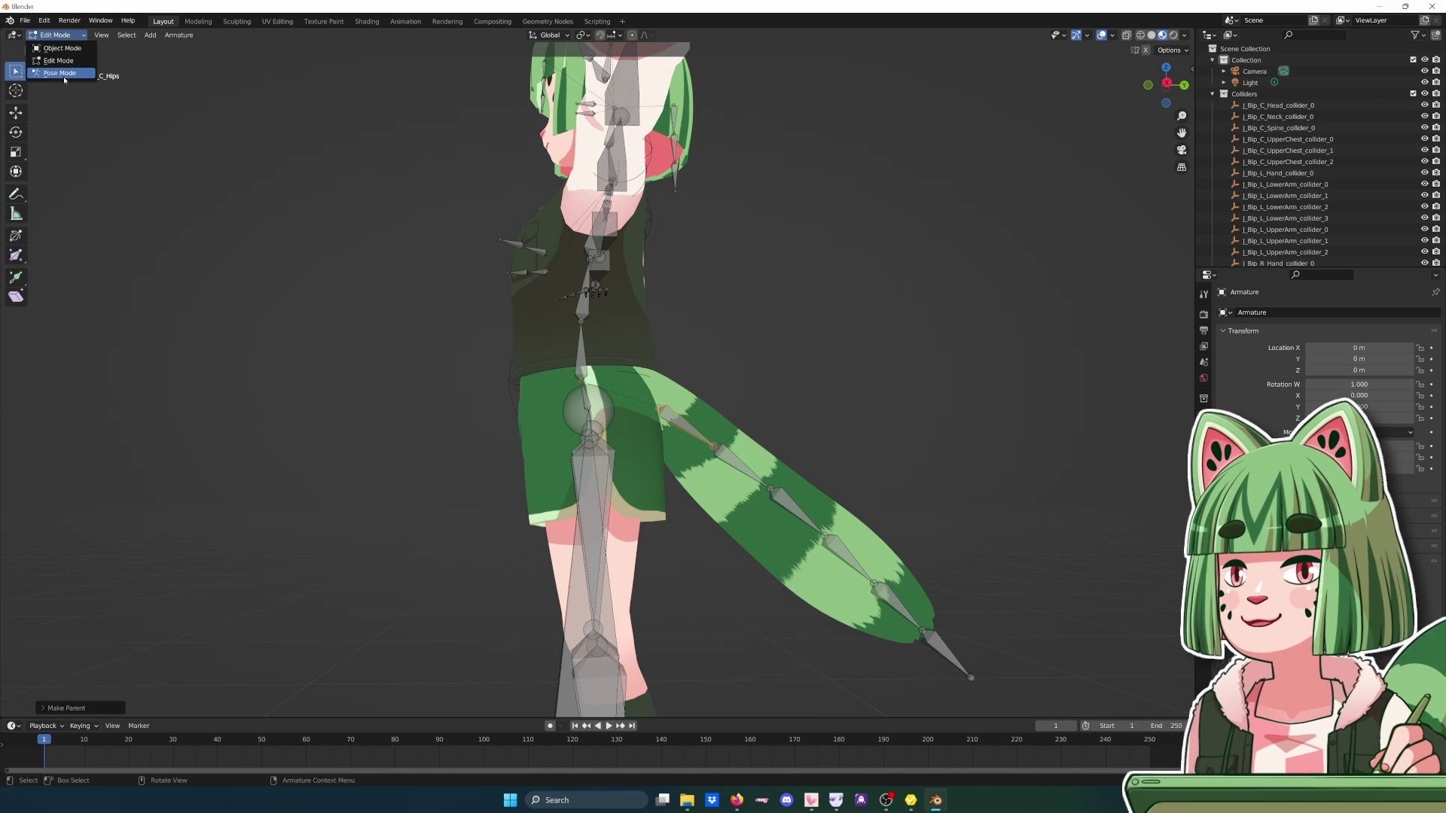
{"action": "left_click", "coordinate": [61, 73]}
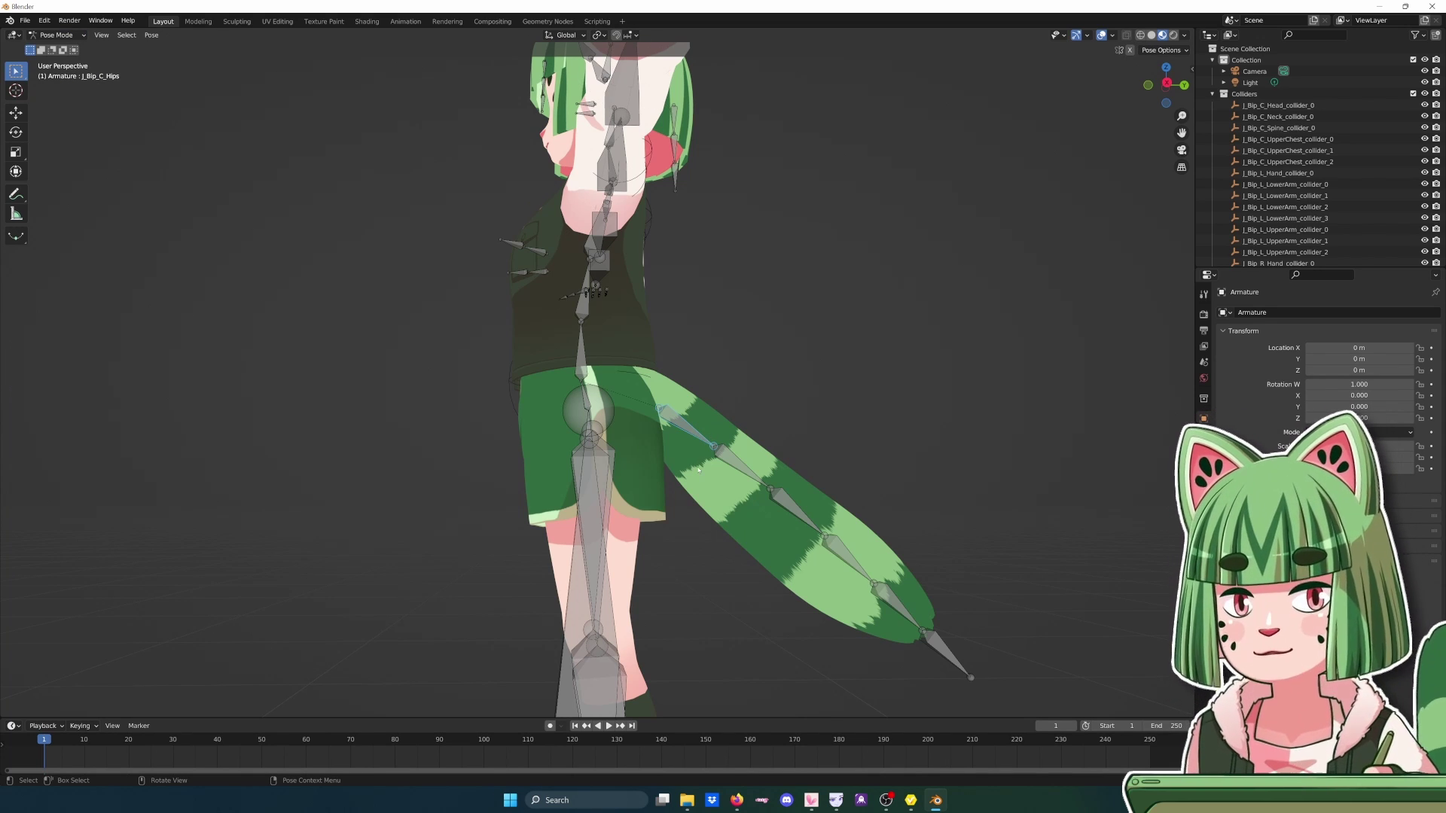
{"action": "key", "text": "r"}
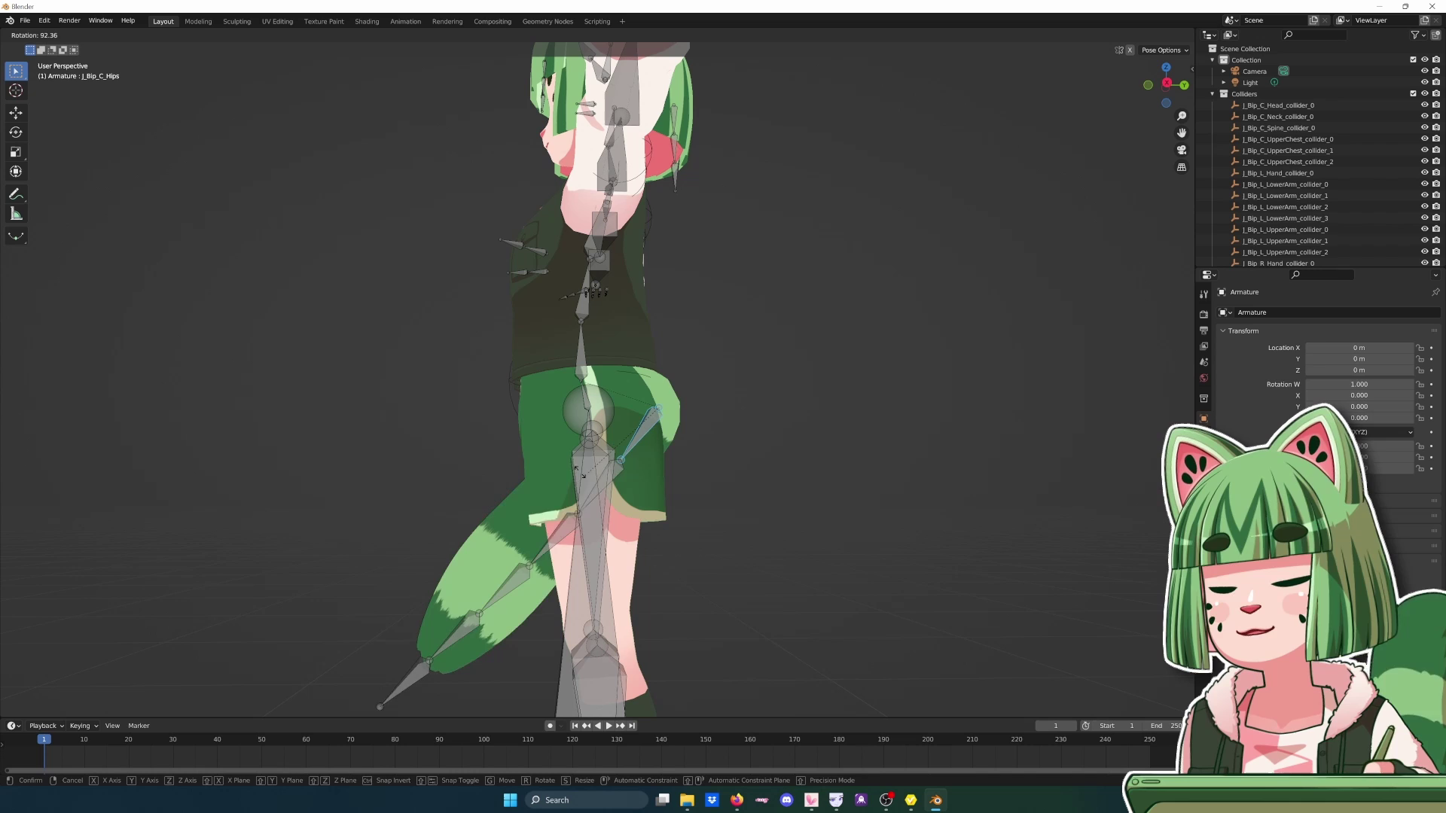
{"action": "left_click", "coordinate": [566, 472]}
{"action": "key", "text": "ctrl+z"}
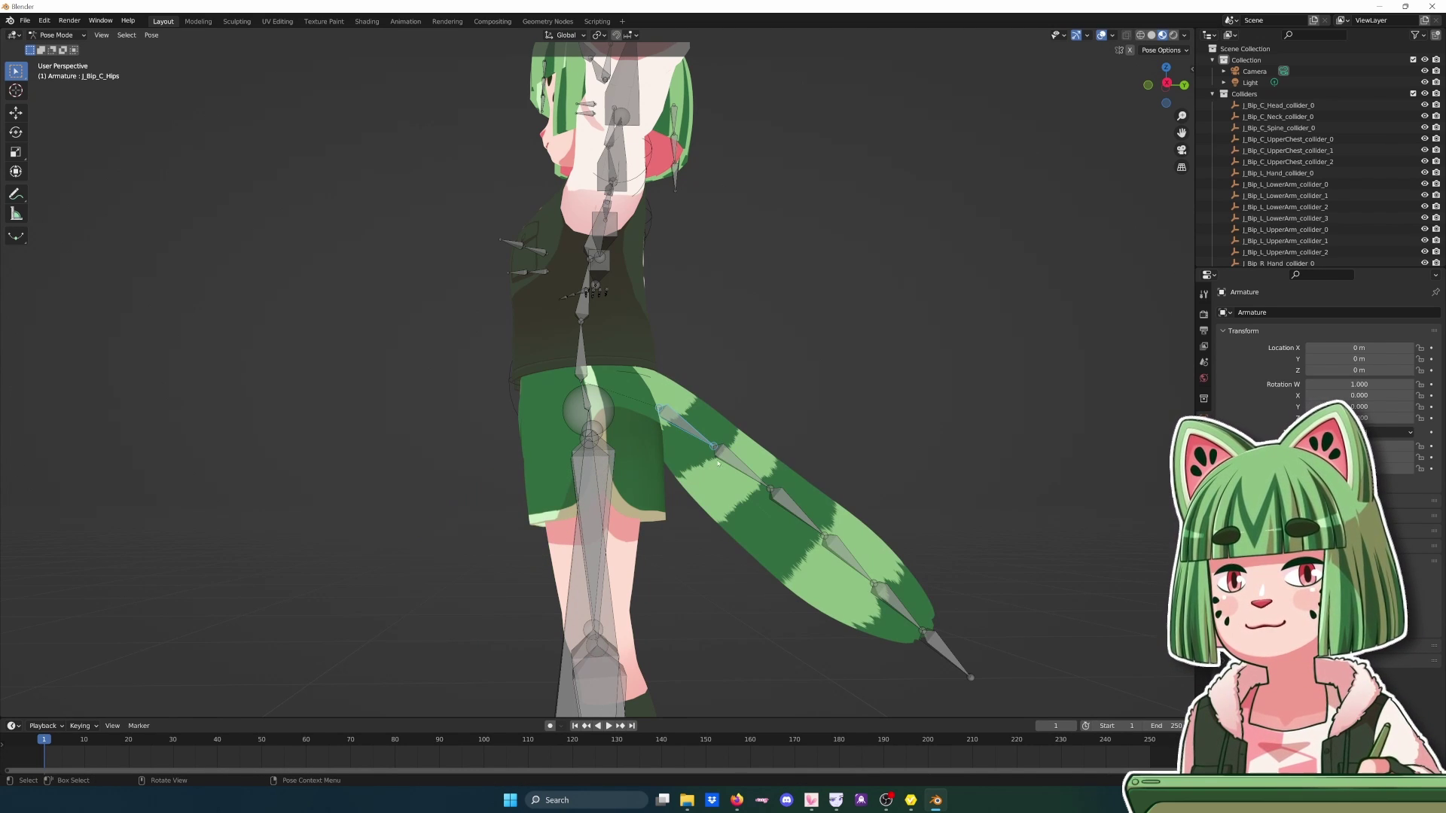
{"action": "left_click", "coordinate": [711, 426]}
{"action": "key", "text": "r"}
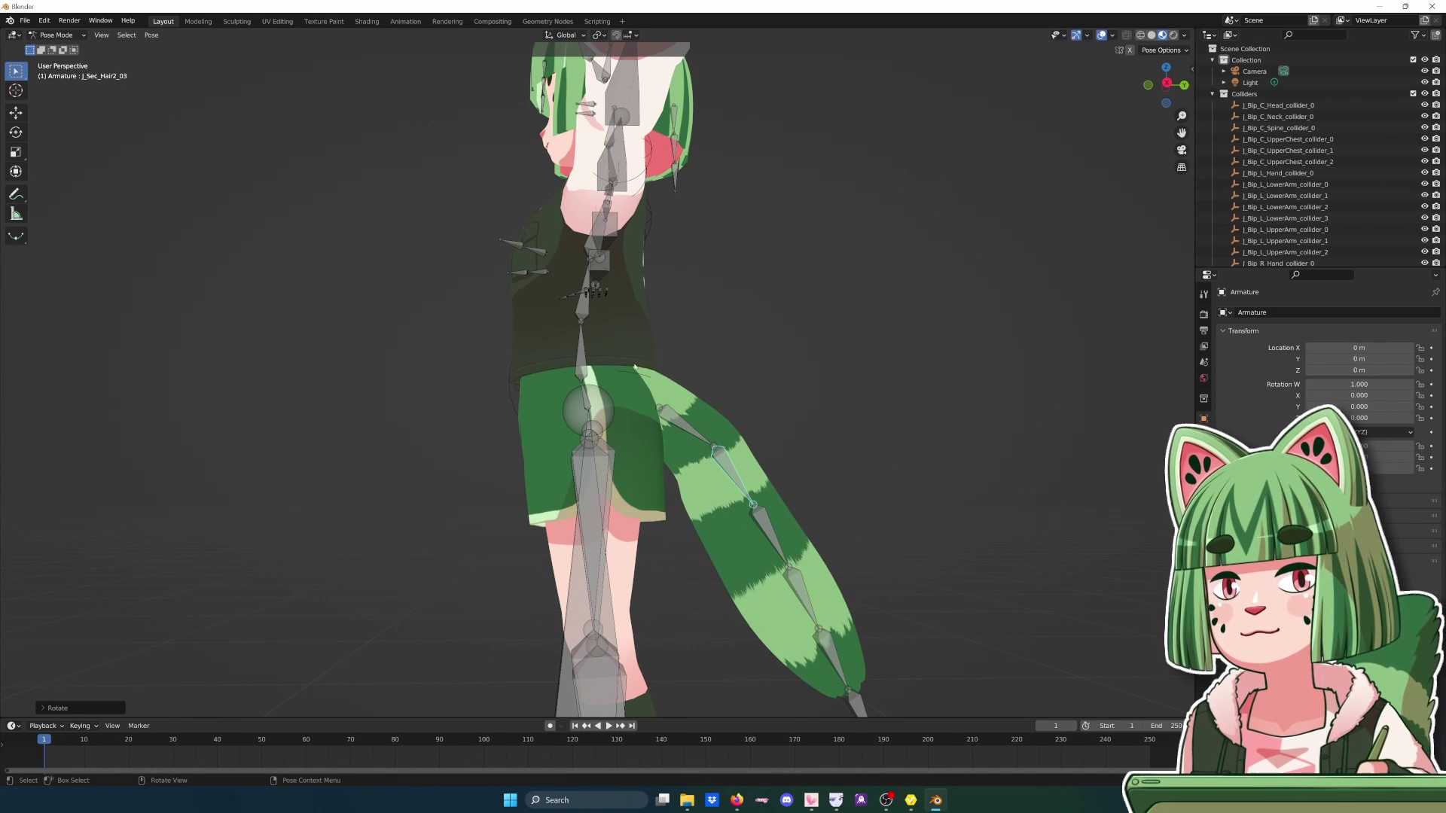
- Test-rotate the head bone to check which parts follow it, and undo the rotation
{"action": "mouse_move", "coordinate": [588, 184]}
{"action": "middle_mouse_down"}
{"action": "mouse_move", "coordinate": [539, 162]}
{"action": "mouse_move", "coordinate": [588, 183]}
{"action": "middle_mouse_up"}
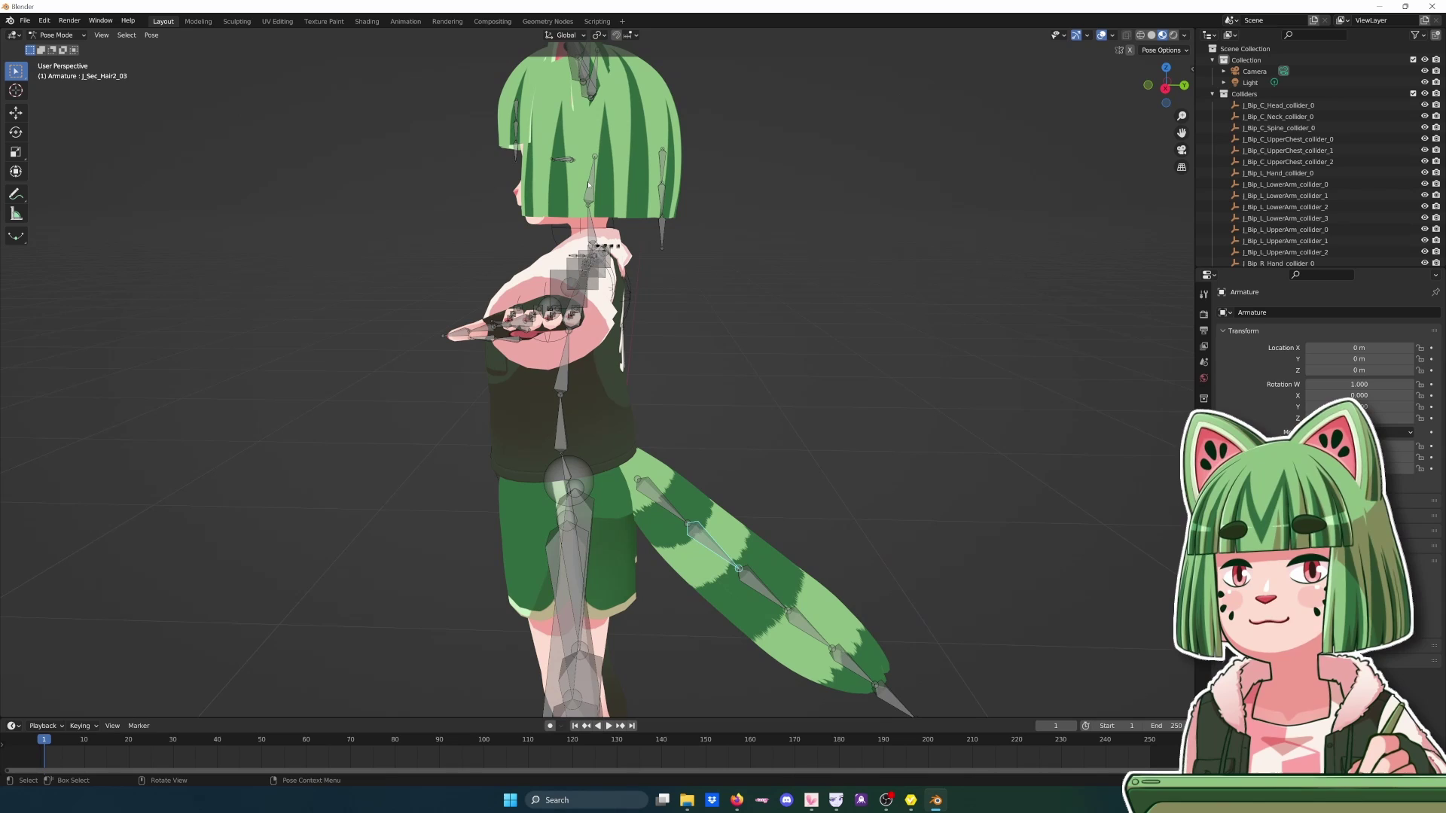
{"action": "left_click", "coordinate": [588, 183]}
{"action": "key", "text": "r"}
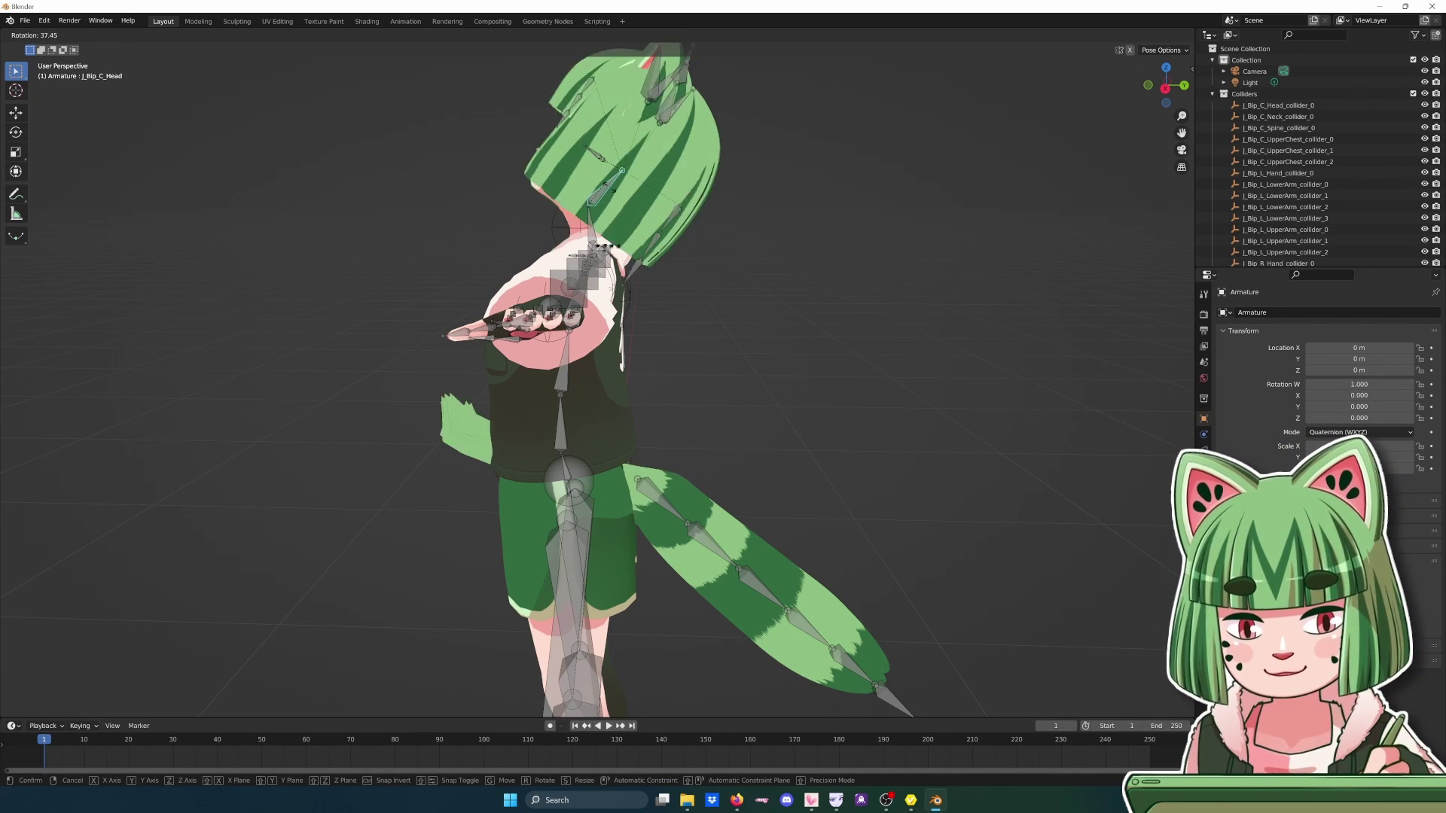
{"action": "left_click", "coordinate": [573, 190]}
{"action": "key", "text": "ctrl+z"}
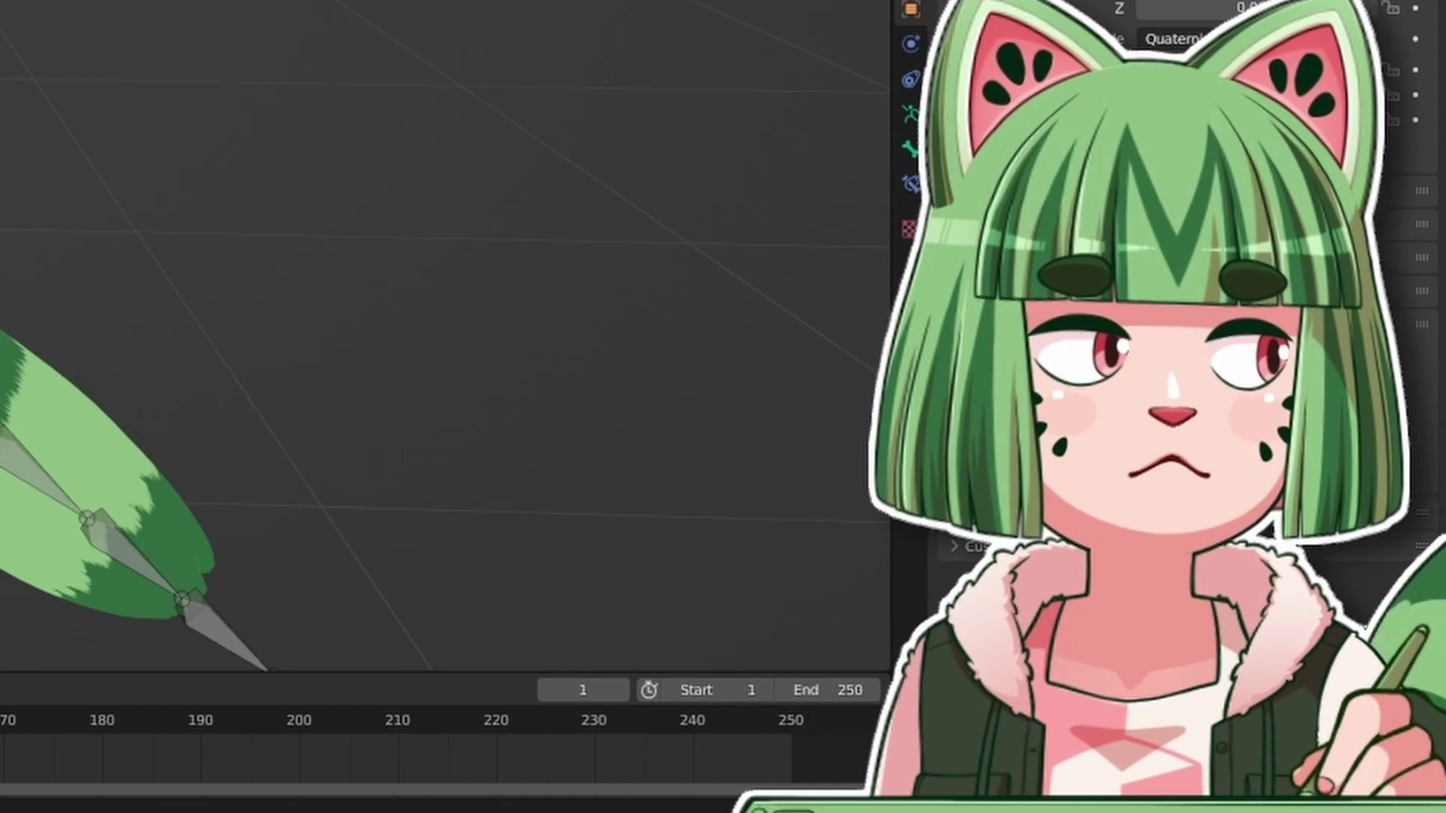
- Return to Object Mode, select the Hair mesh containing the tail, and open it in Edit Mode
{"action": "left_click", "coordinate": [56, 34]}
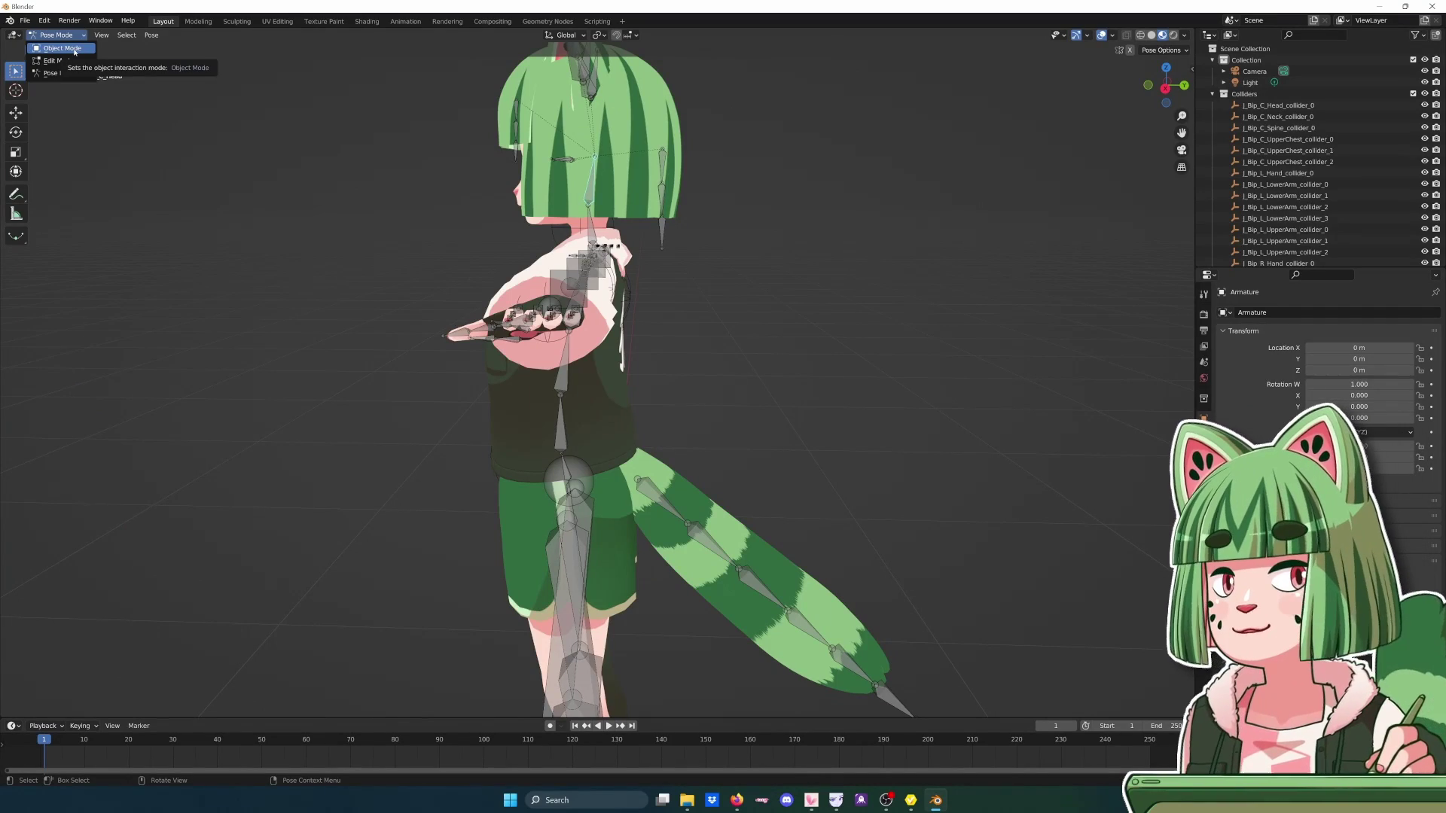
{"action": "left_click", "coordinate": [75, 50]}
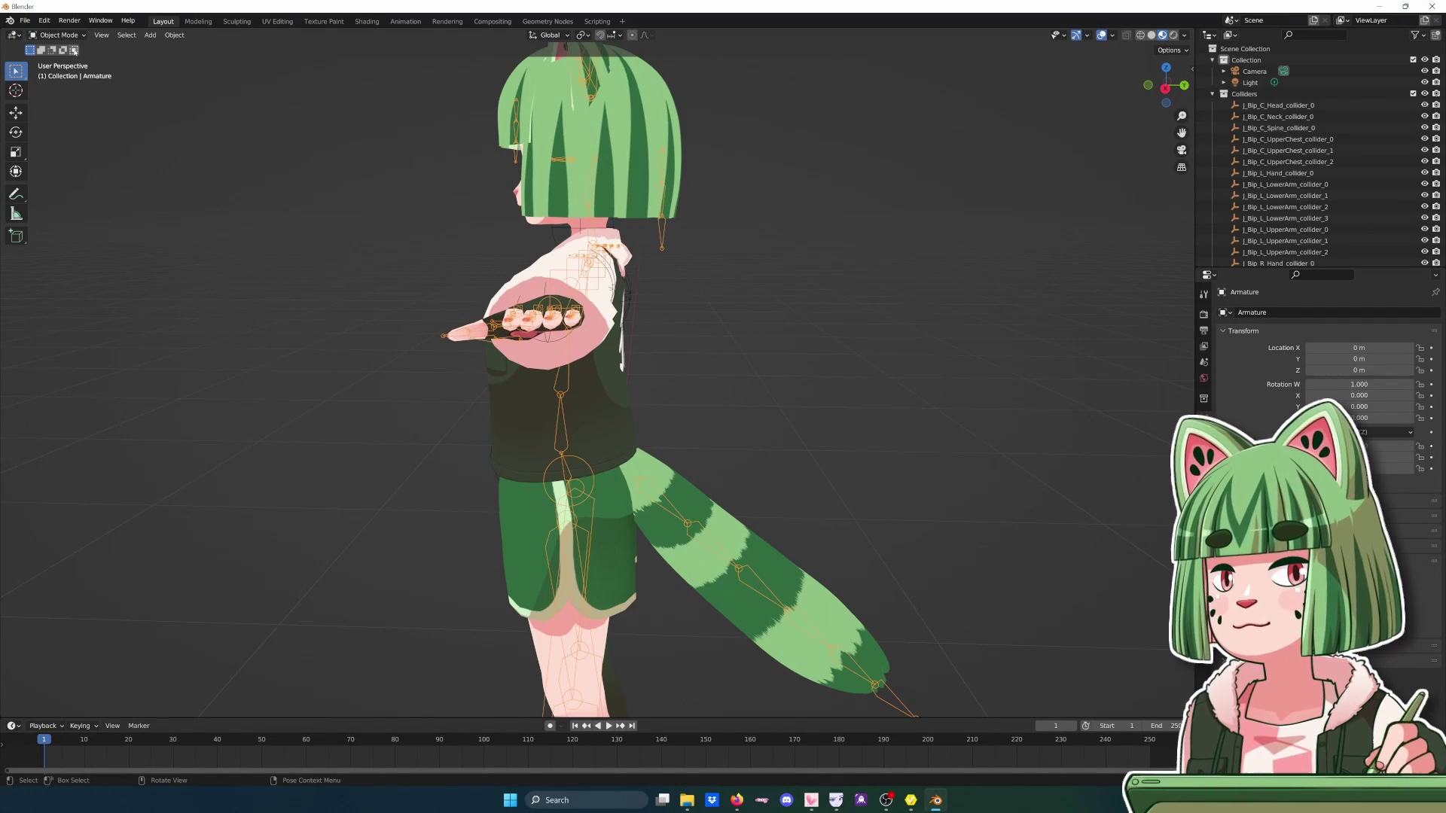
{"action": "left_click", "coordinate": [658, 550]}
{"action": "middle_click_drag", "start_coordinate": [657, 551], "coordinate": [668, 530]}
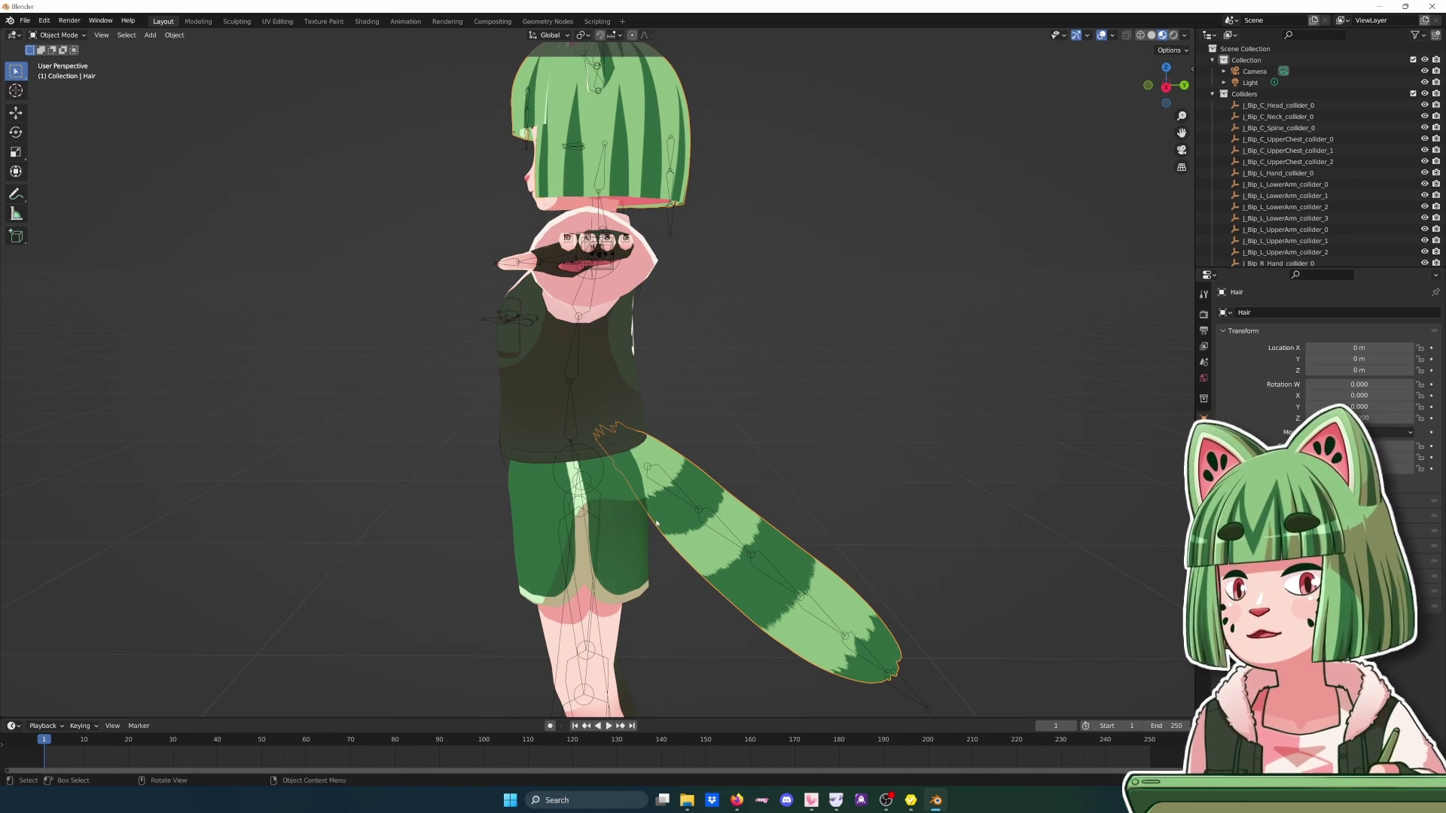
{"action": "middle_click_drag", "start_coordinate": [640, 516], "coordinate": [641, 129]}
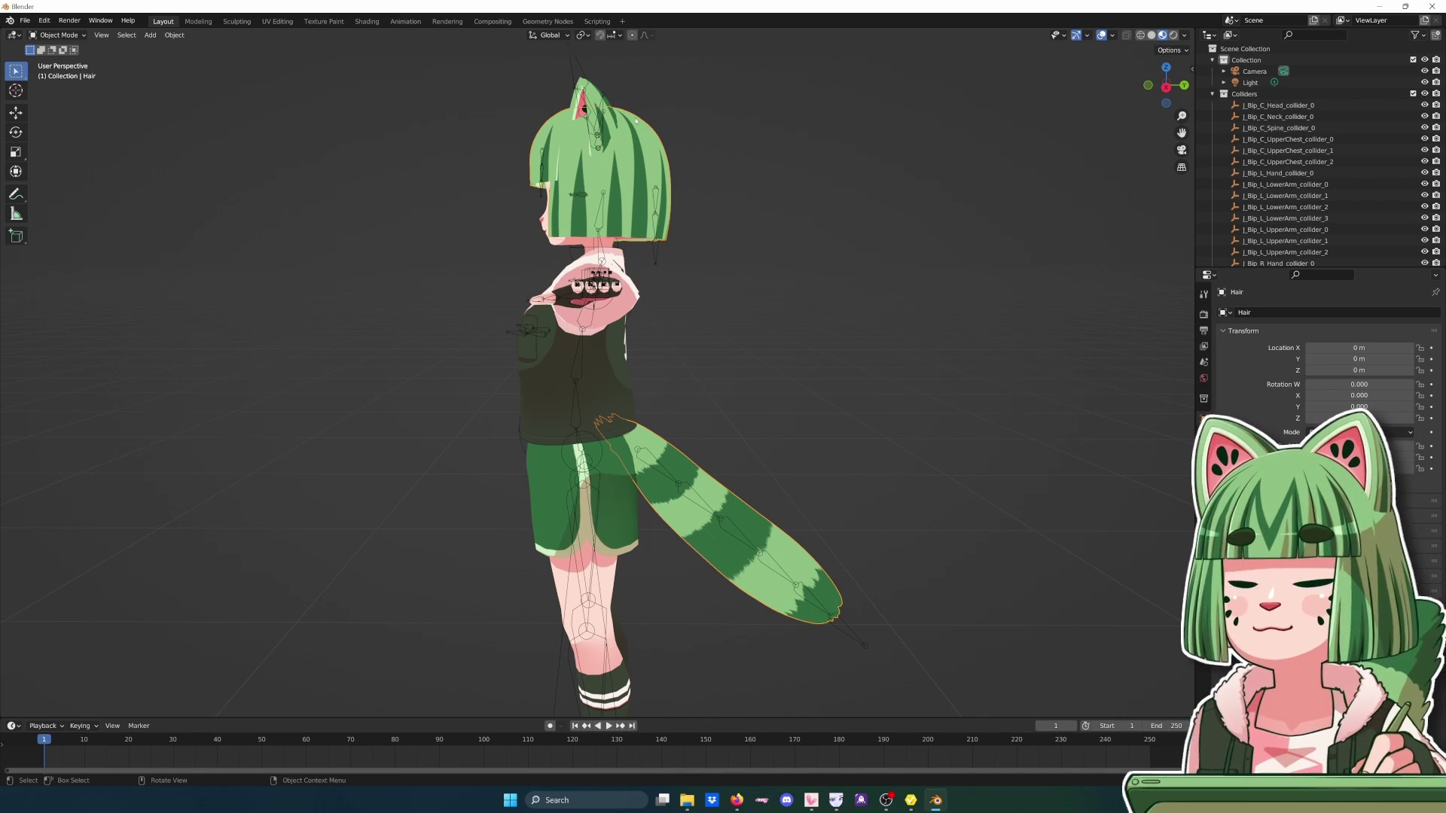
{"action": "left_click", "coordinate": [692, 237]}
{"action": "left_click", "coordinate": [687, 480]}
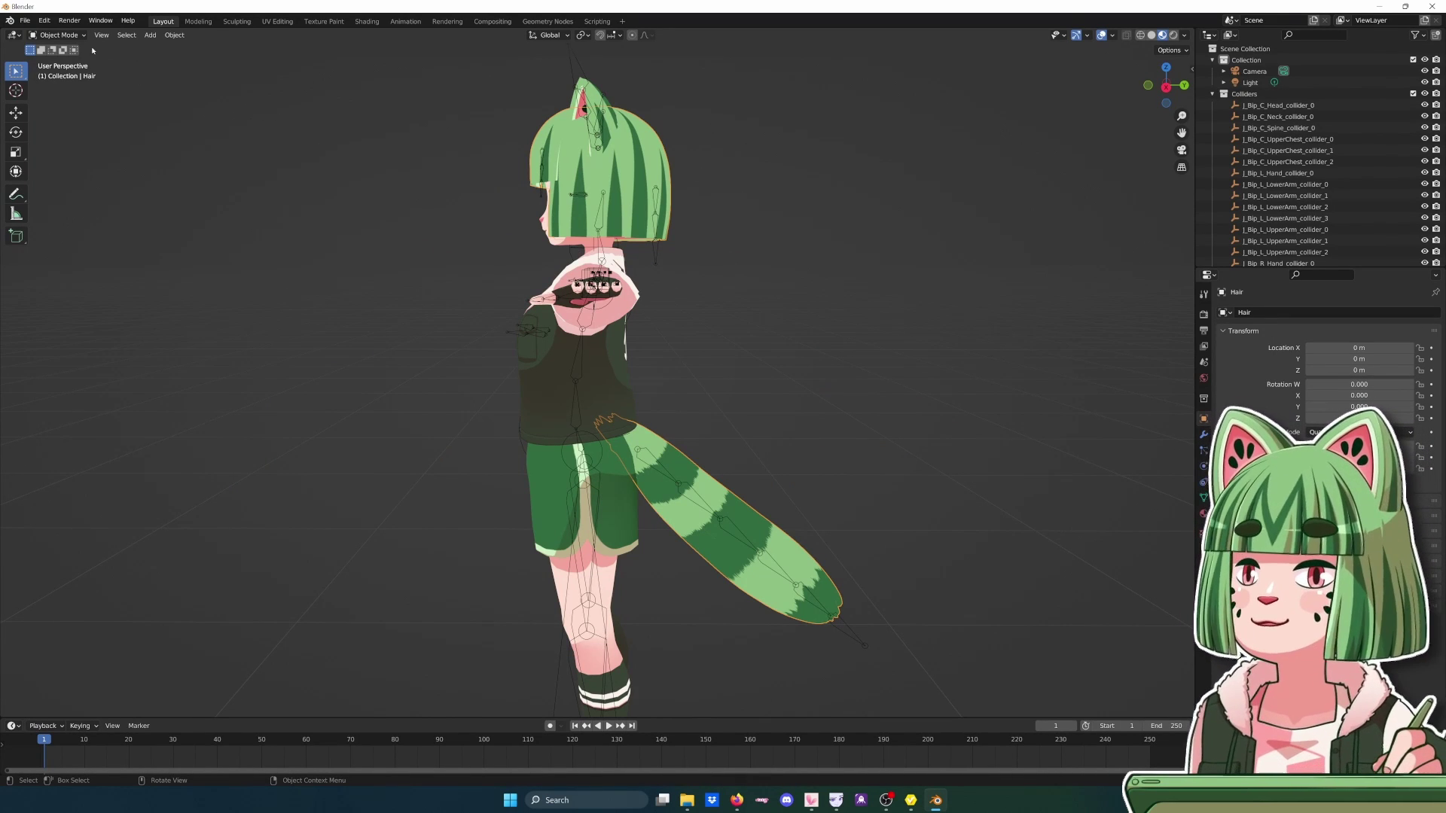
{"action": "left_click", "coordinate": [58, 35]}
{"action": "left_click", "coordinate": [59, 63]}
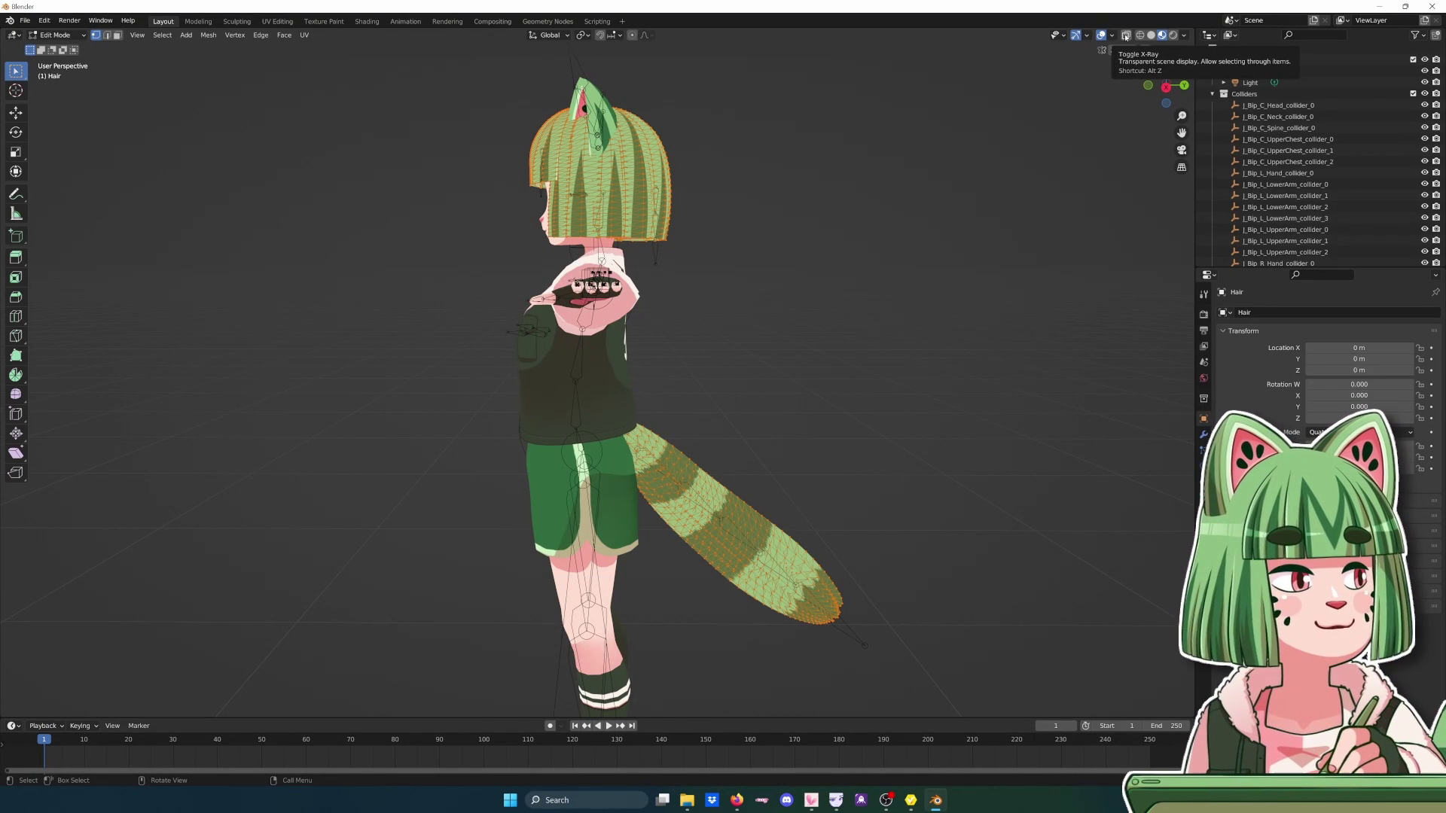
- Enable X-Ray, box-select all the tail vertices in the Hair mesh, and separate the selection into its own object
{"action": "left_click", "coordinate": [1125, 36]}
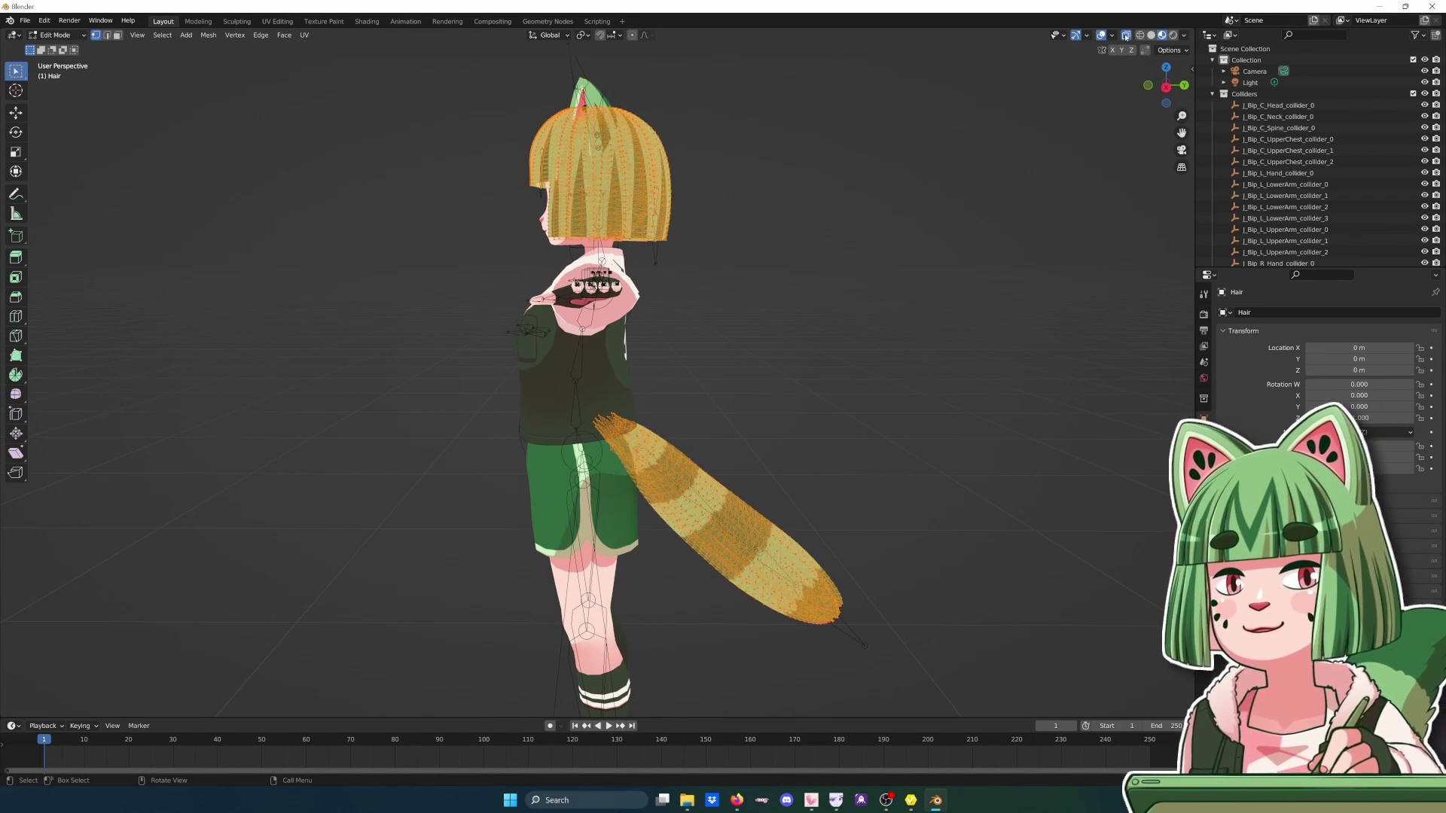
{"action": "middle_click_drag", "start_coordinate": [1020, 209], "coordinate": [1018, 213]}
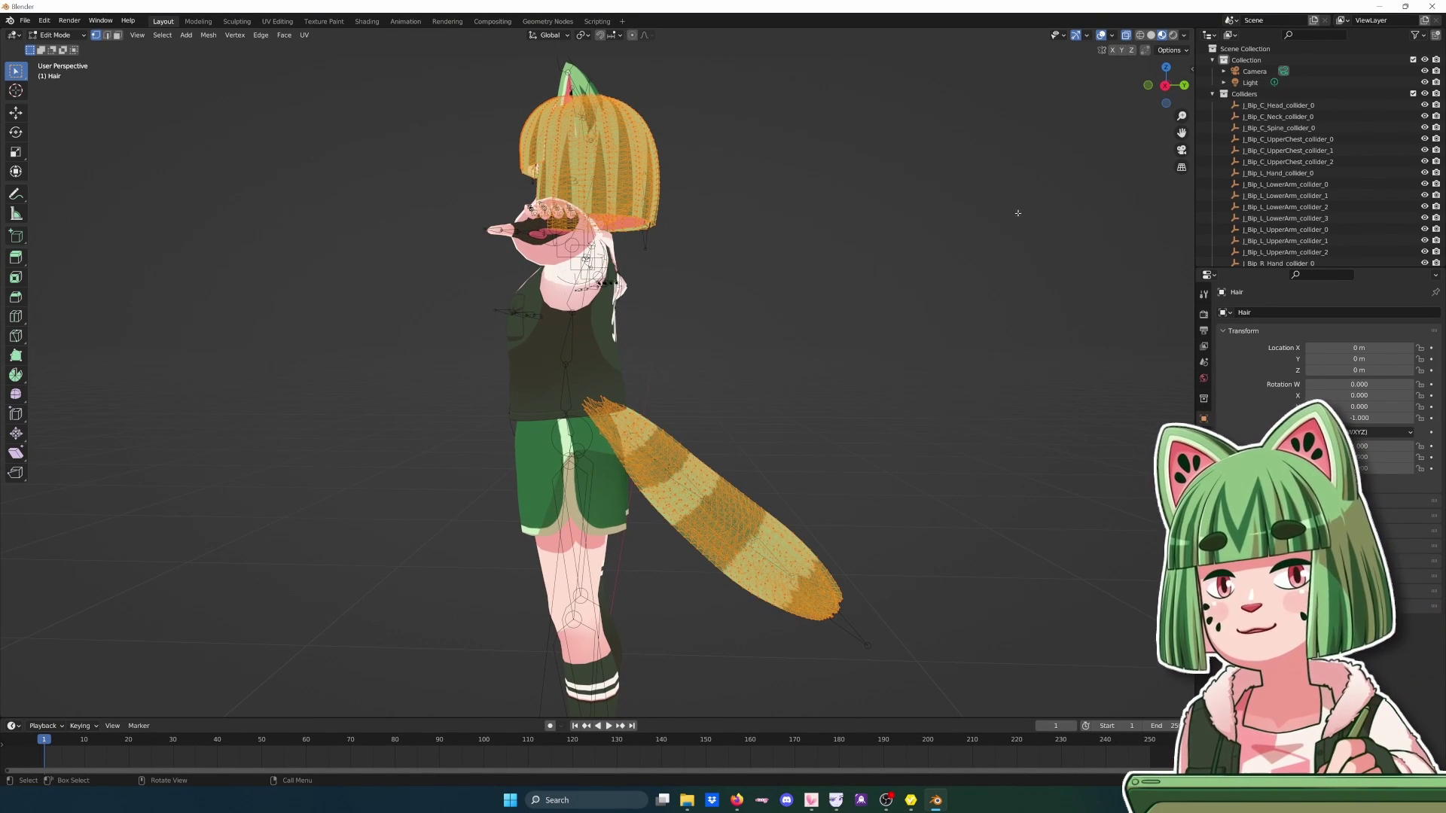
{"action": "left_click_drag", "start_coordinate": [992, 342], "coordinate": [489, 664]}
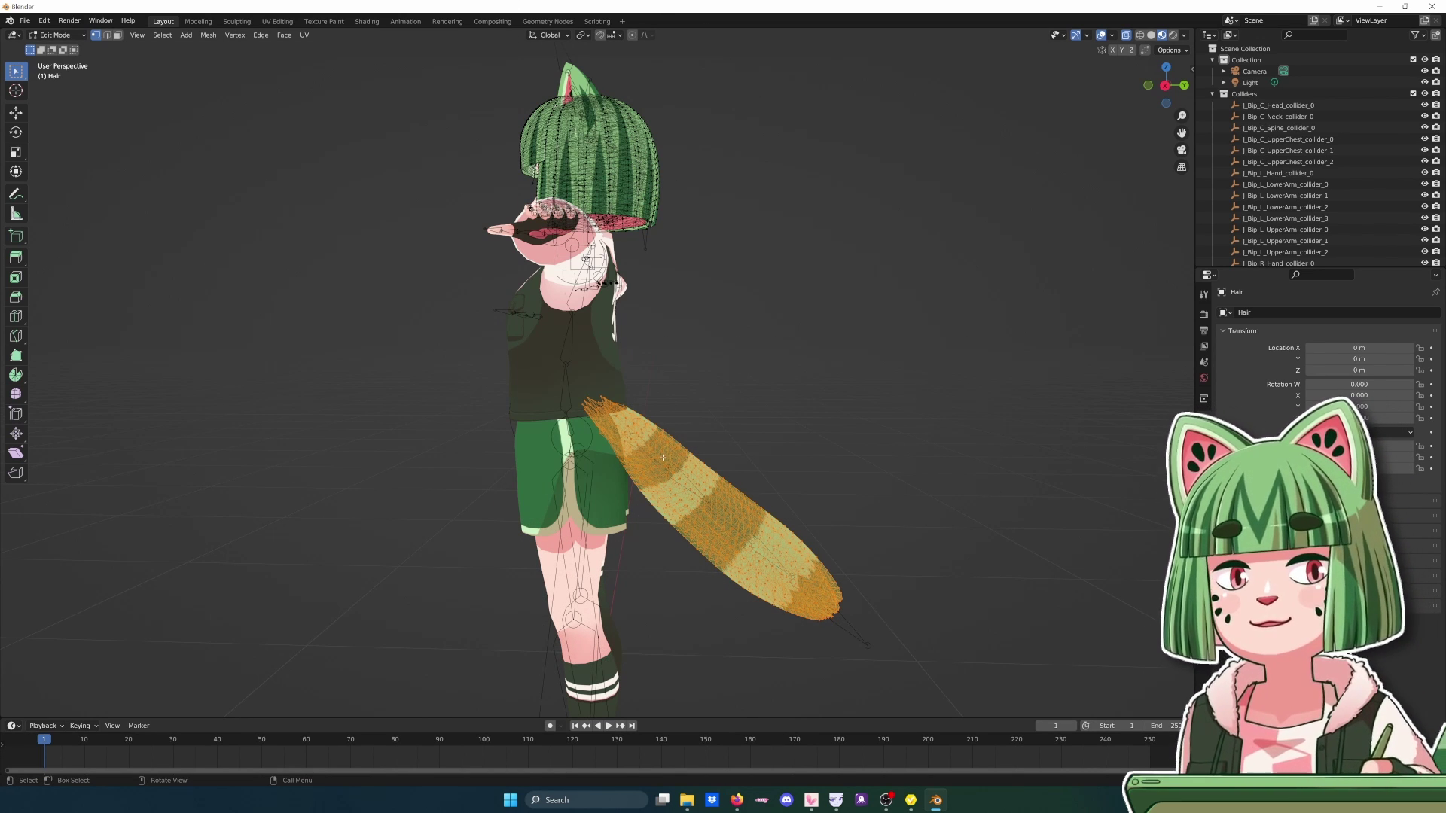
{"action": "right_click", "coordinate": [689, 473]}
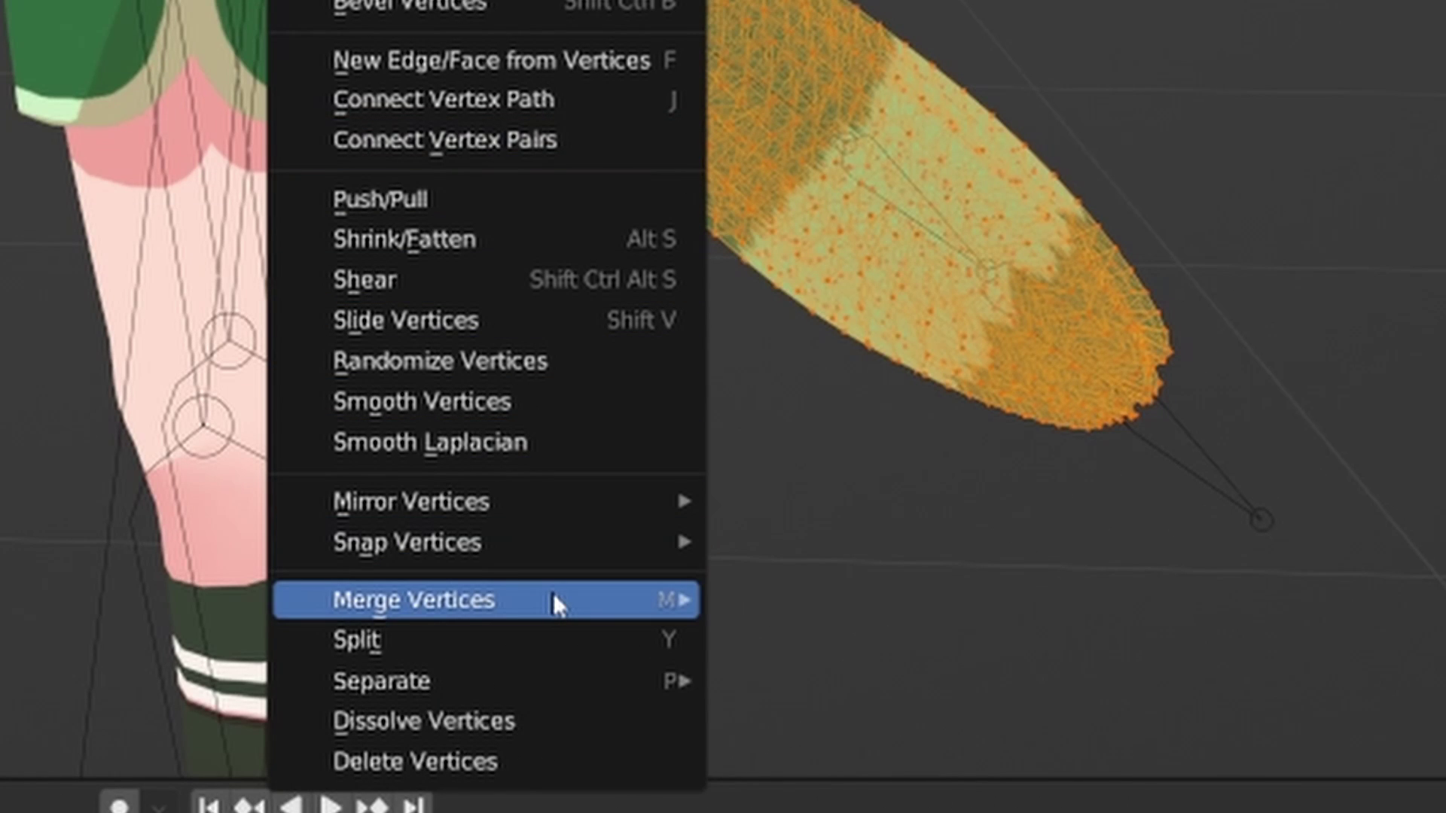
{"action": "mouse_move", "coordinate": [585, 680]}
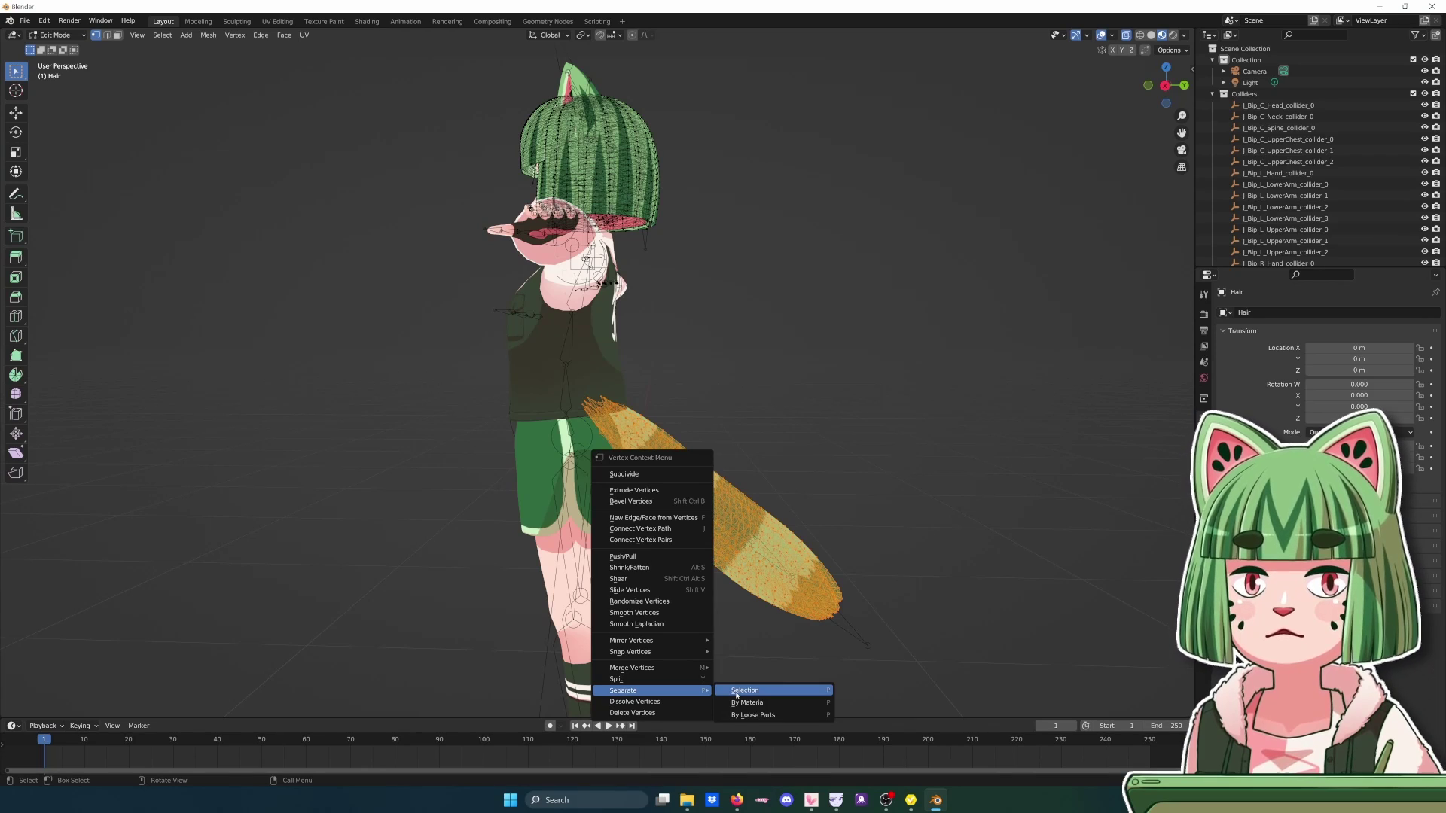
{"action": "left_click", "coordinate": [787, 689]}
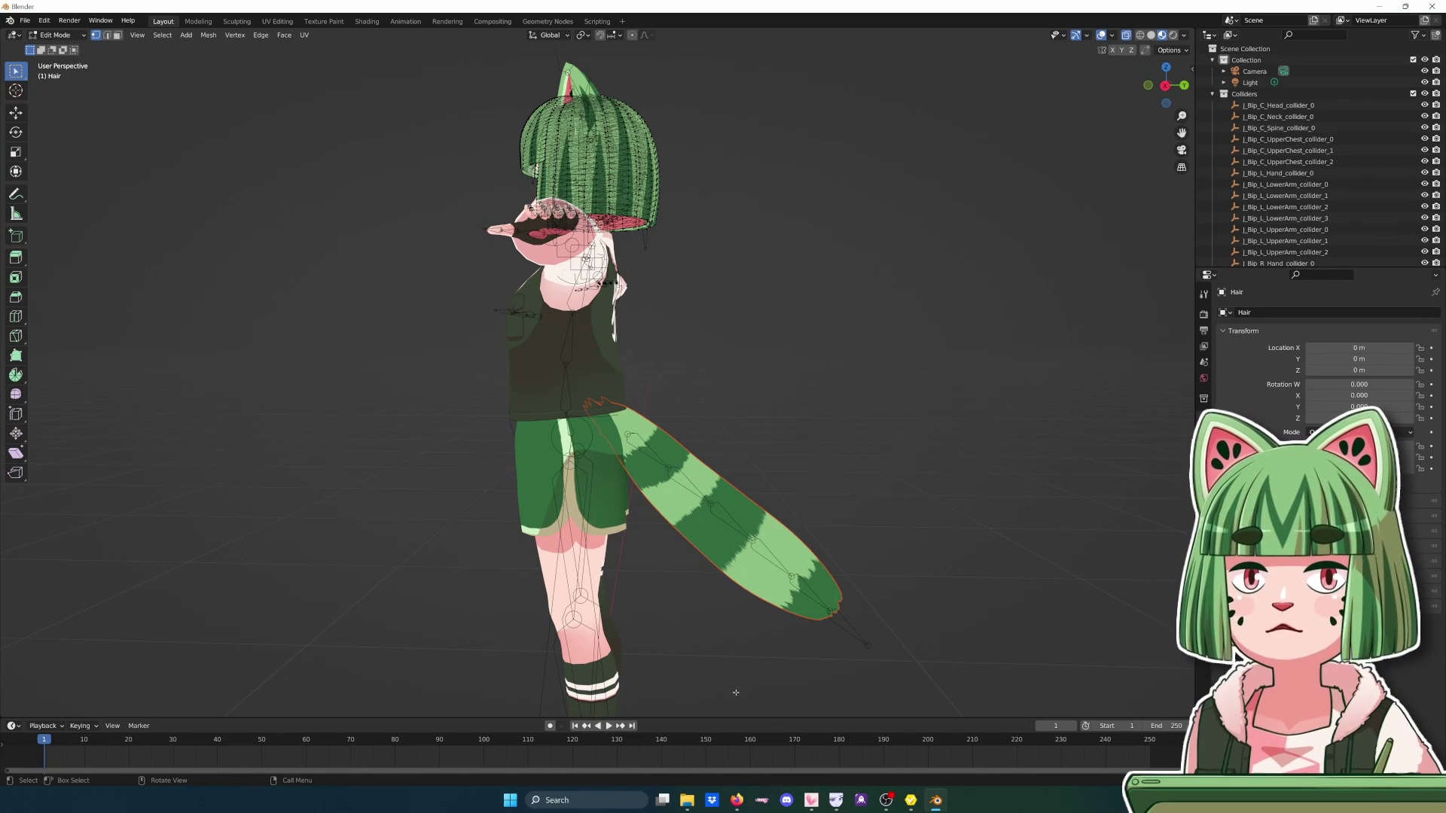
- Return to Object Mode, select the separated tail mesh, and open it in Edit Mode with X-Ray turned off
{"action": "left_click", "coordinate": [57, 35]}
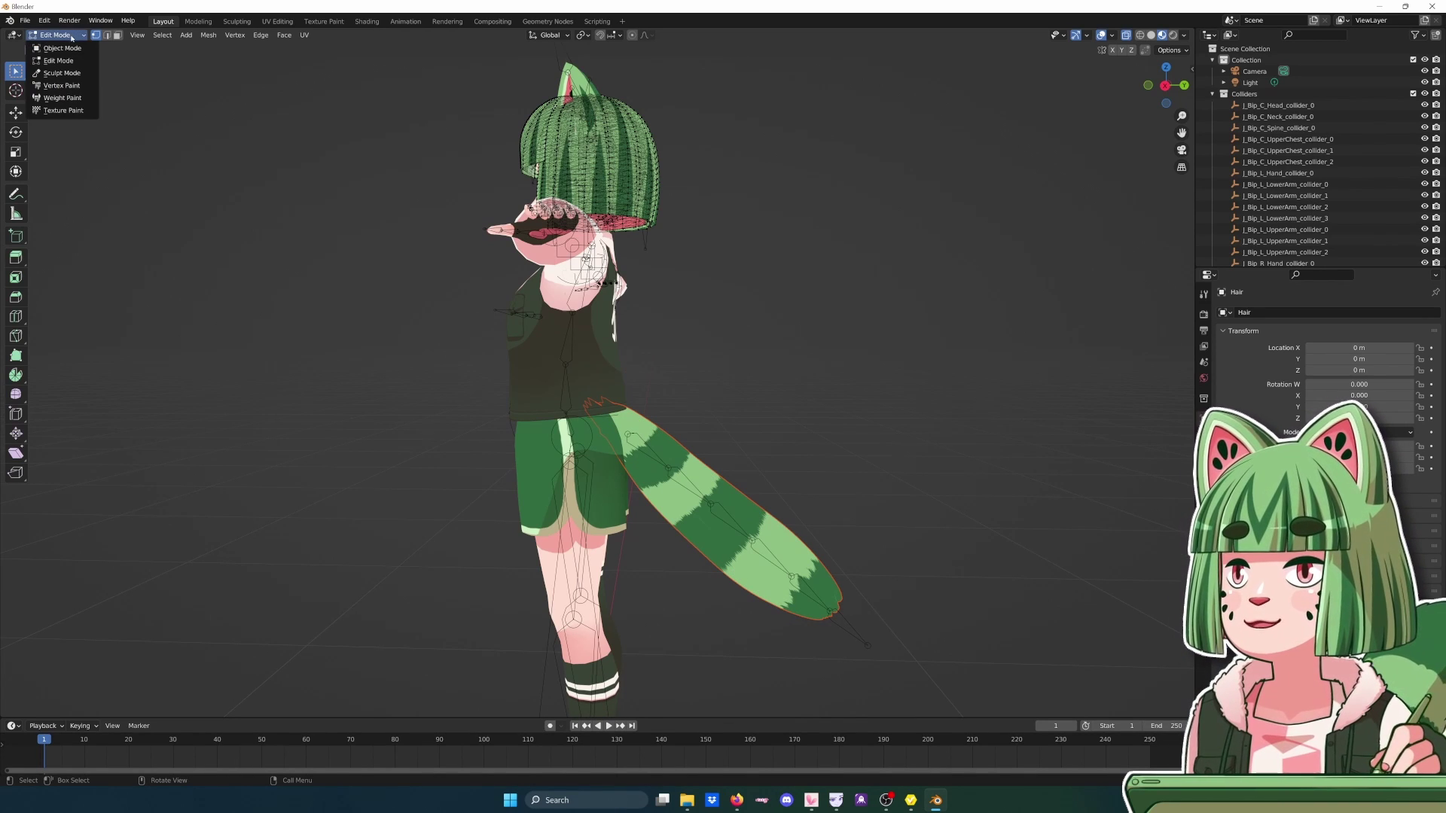
{"action": "left_click", "coordinate": [56, 46]}
{"action": "left_click", "coordinate": [647, 155]}
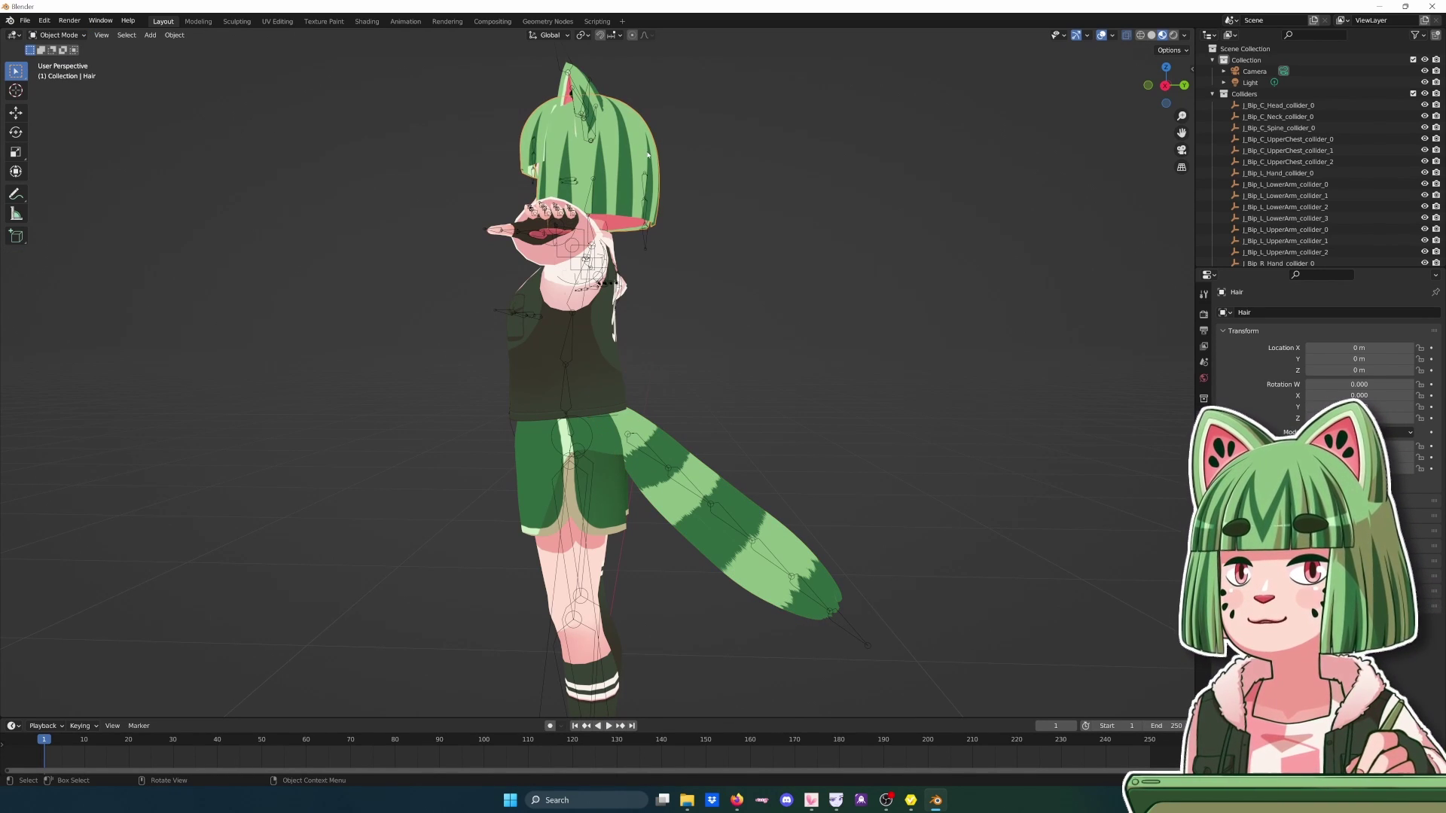
{"action": "left_click", "coordinate": [723, 500]}
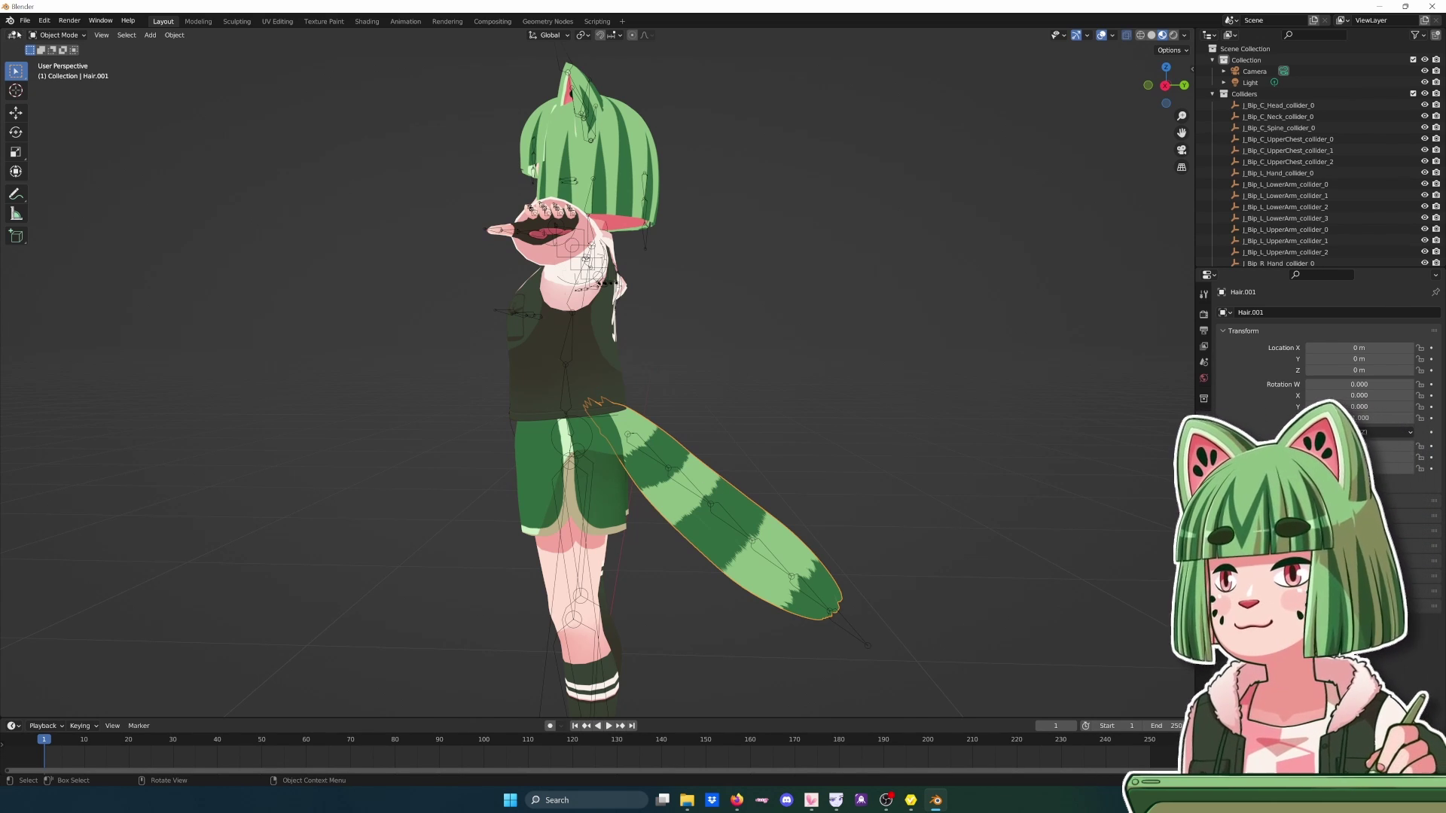
{"action": "left_click", "coordinate": [58, 35]}
{"action": "left_click", "coordinate": [60, 62]}
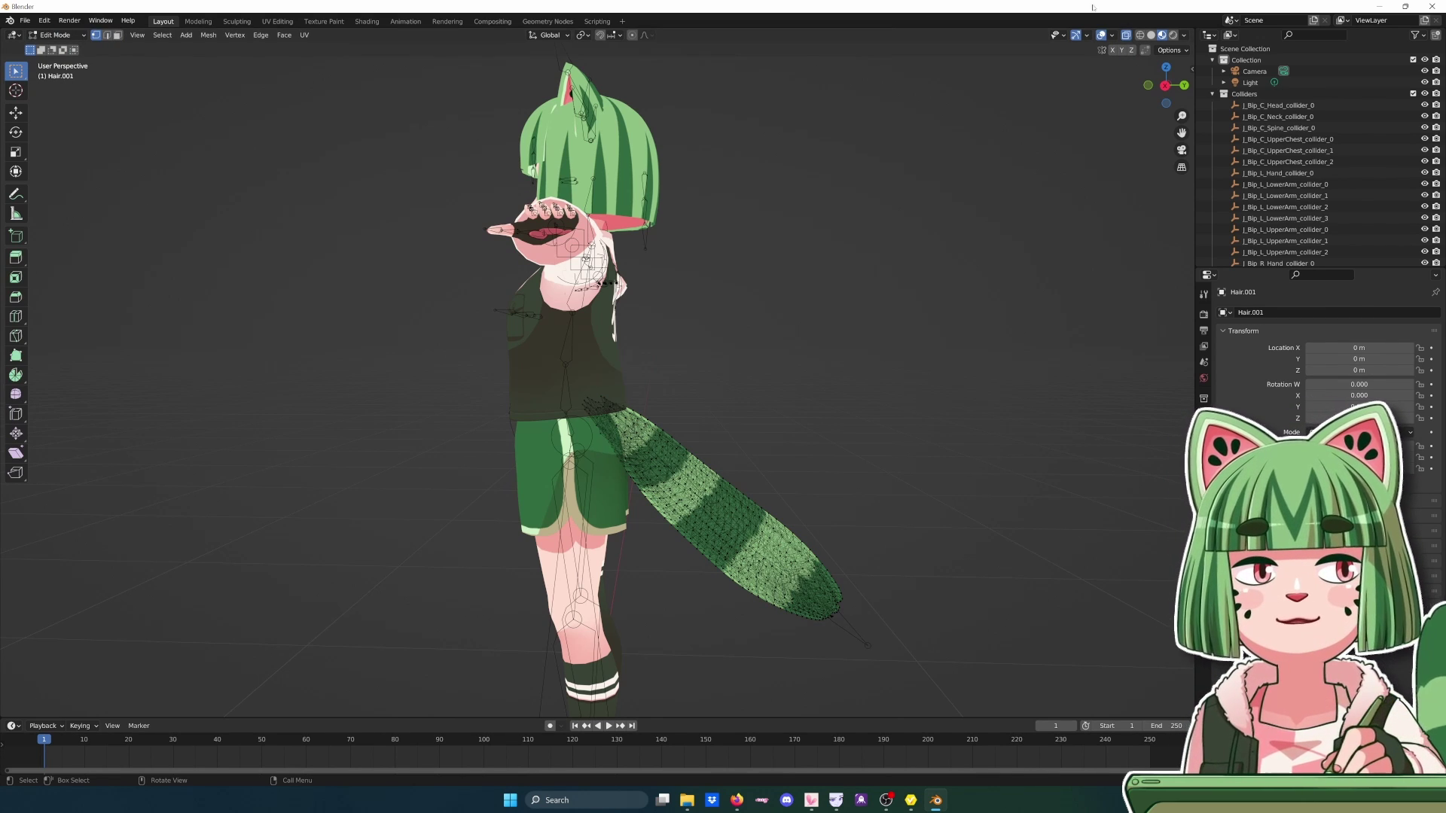
{"action": "left_click", "coordinate": [1125, 35]}
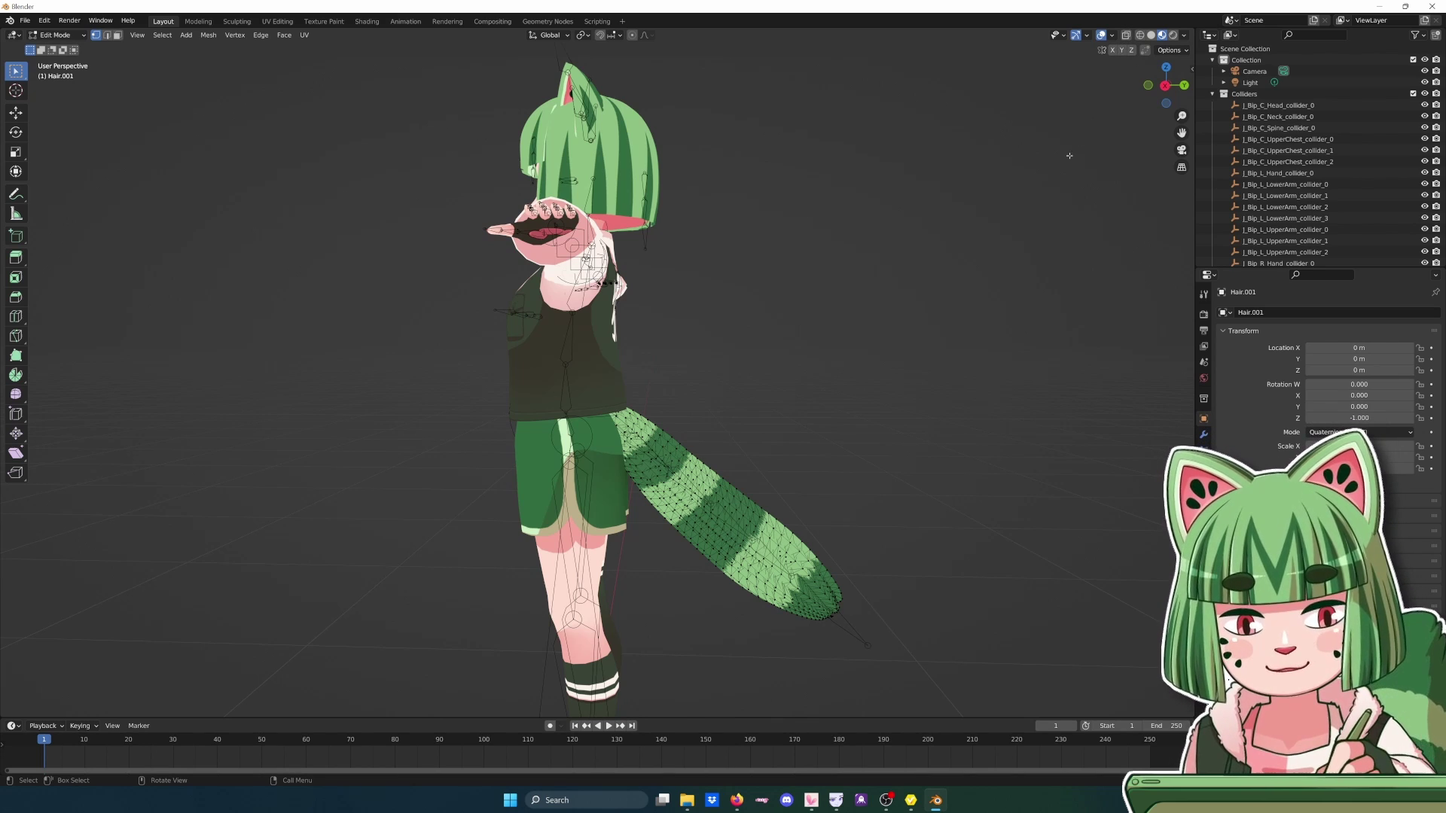
{"action": "middle_click_drag", "start_coordinate": [1001, 312], "coordinate": [971, 316]}
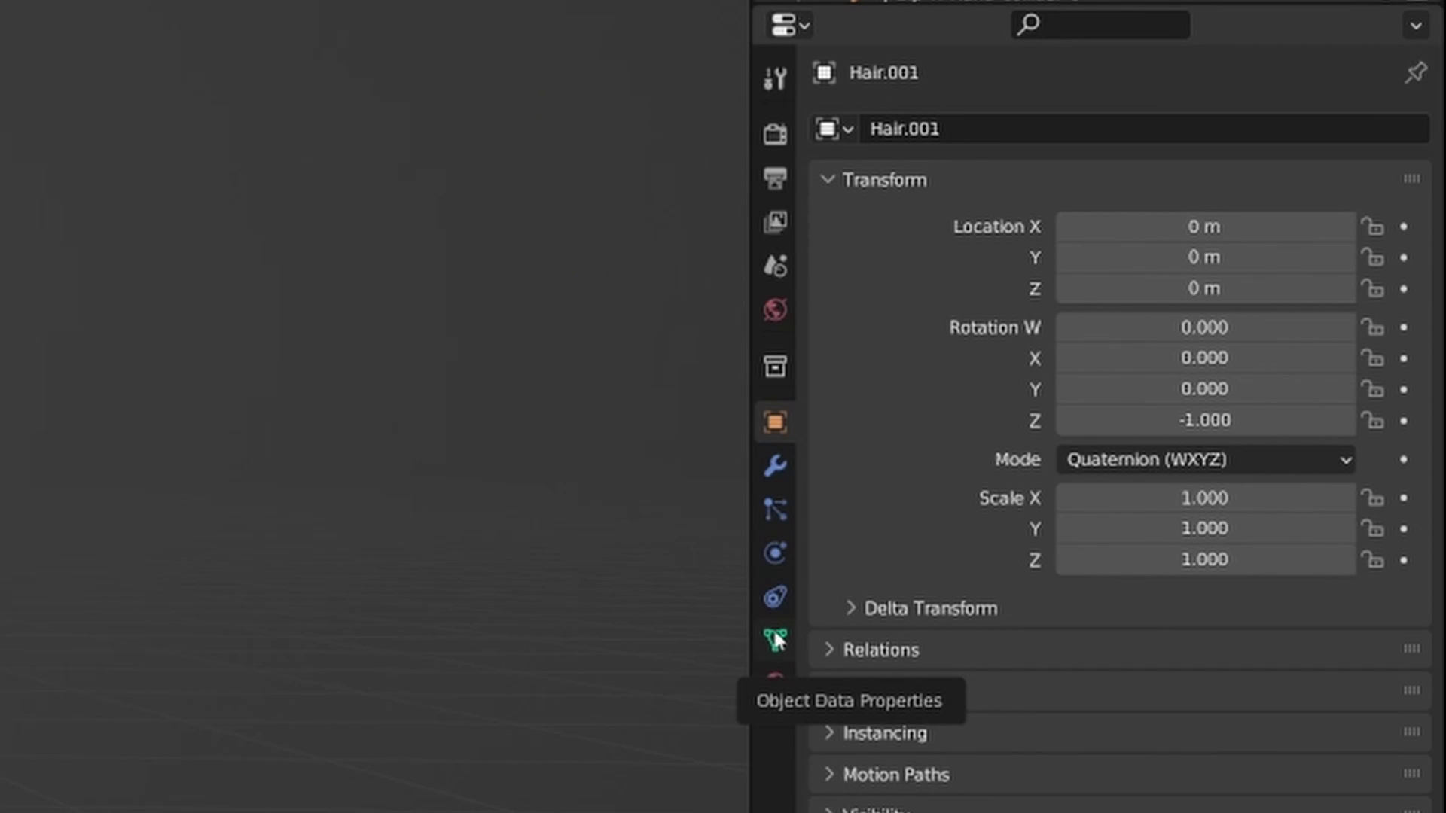
- Select the tail vertices weighted to the J_Bip_C_Head vertex group and remove them from that group
{"action": "left_click", "coordinate": [775, 640]}
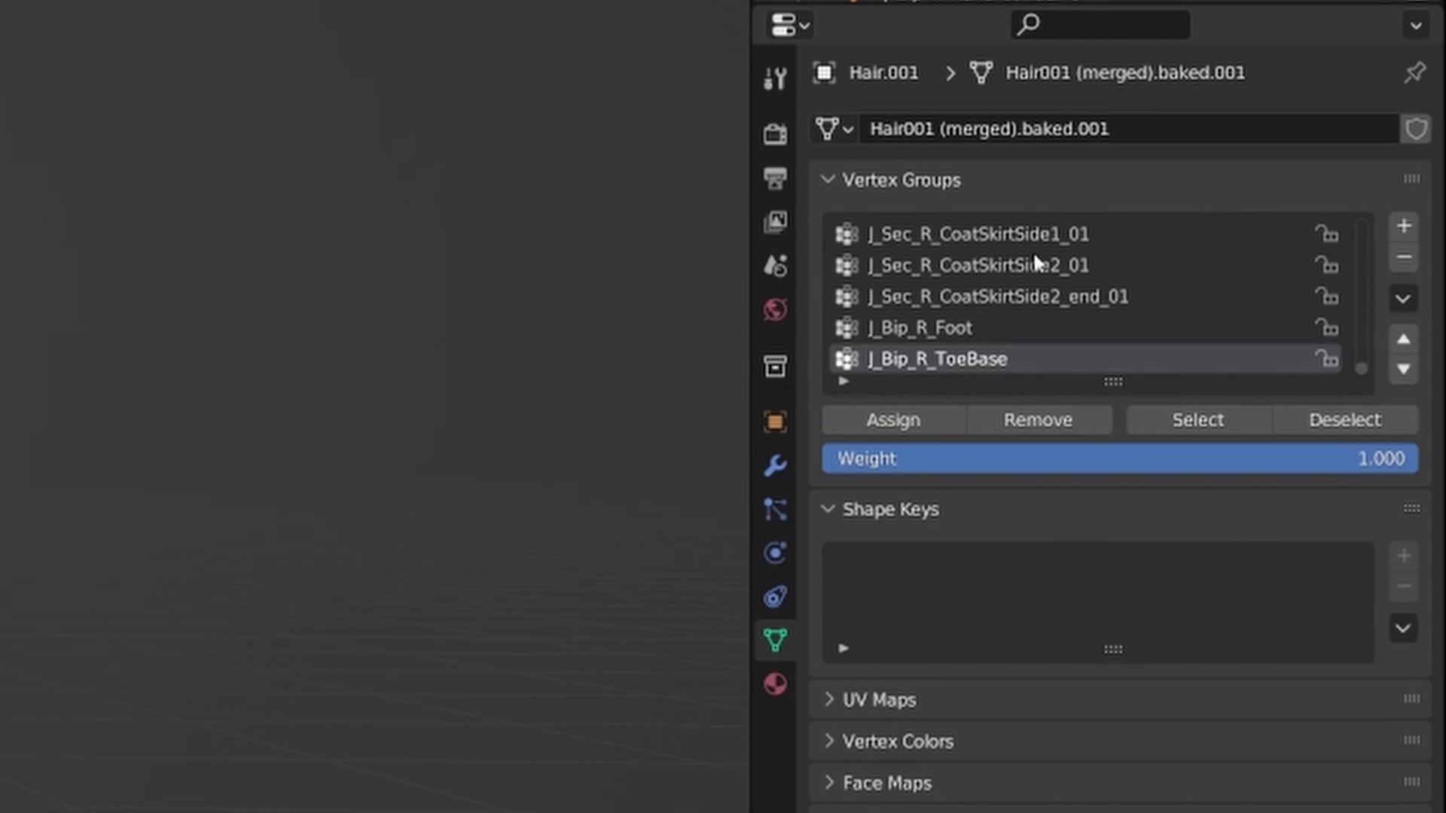
{"action": "scroll", "coordinate": [1035, 256], "scroll_direction": "up", "scroll_amount": 14}
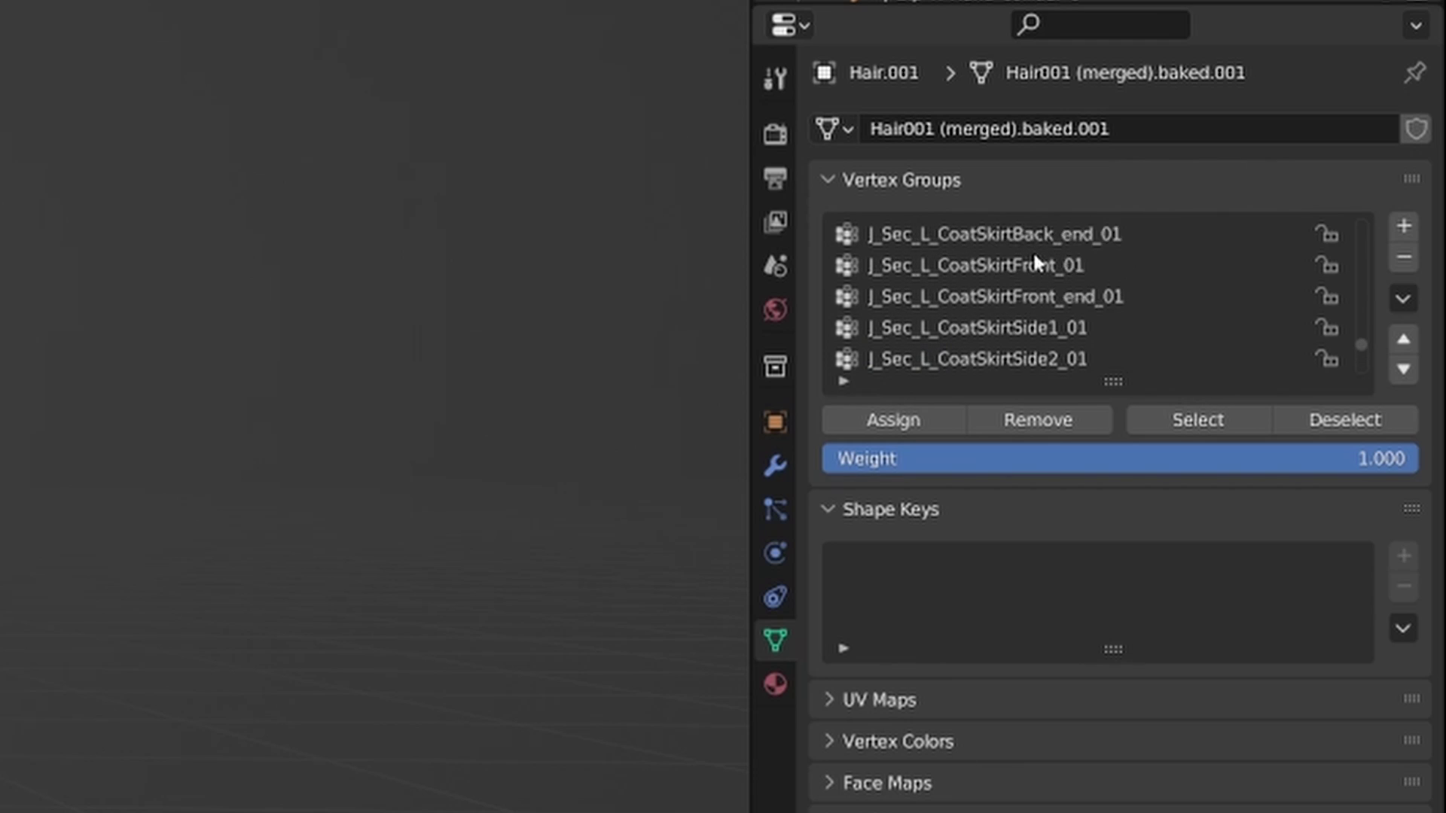
{"action": "scroll", "coordinate": [1033, 260], "scroll_direction": "up", "scroll_amount": 11}
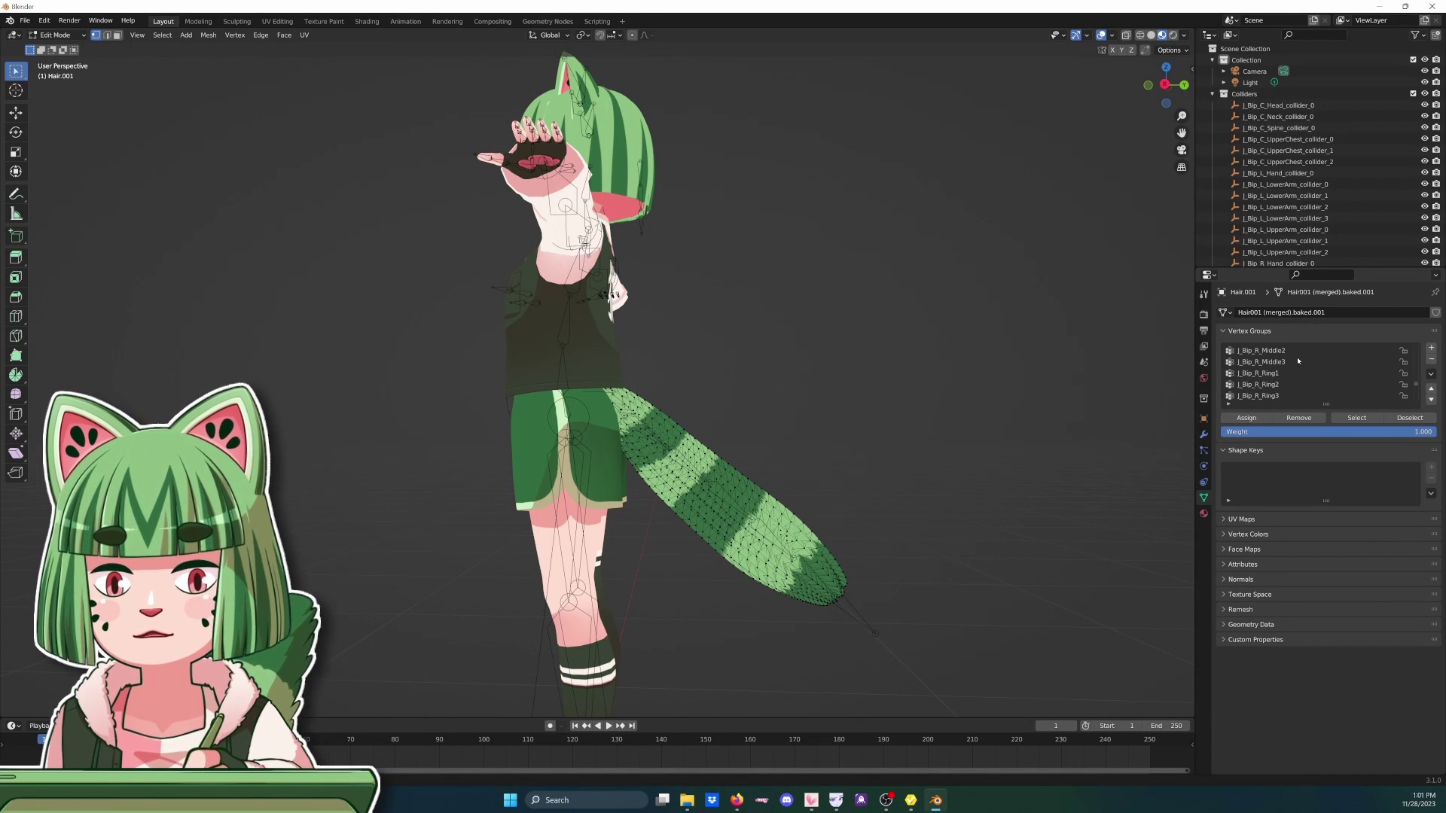
{"action": "scroll", "coordinate": [1297, 362], "scroll_direction": "up", "scroll_amount": 12}
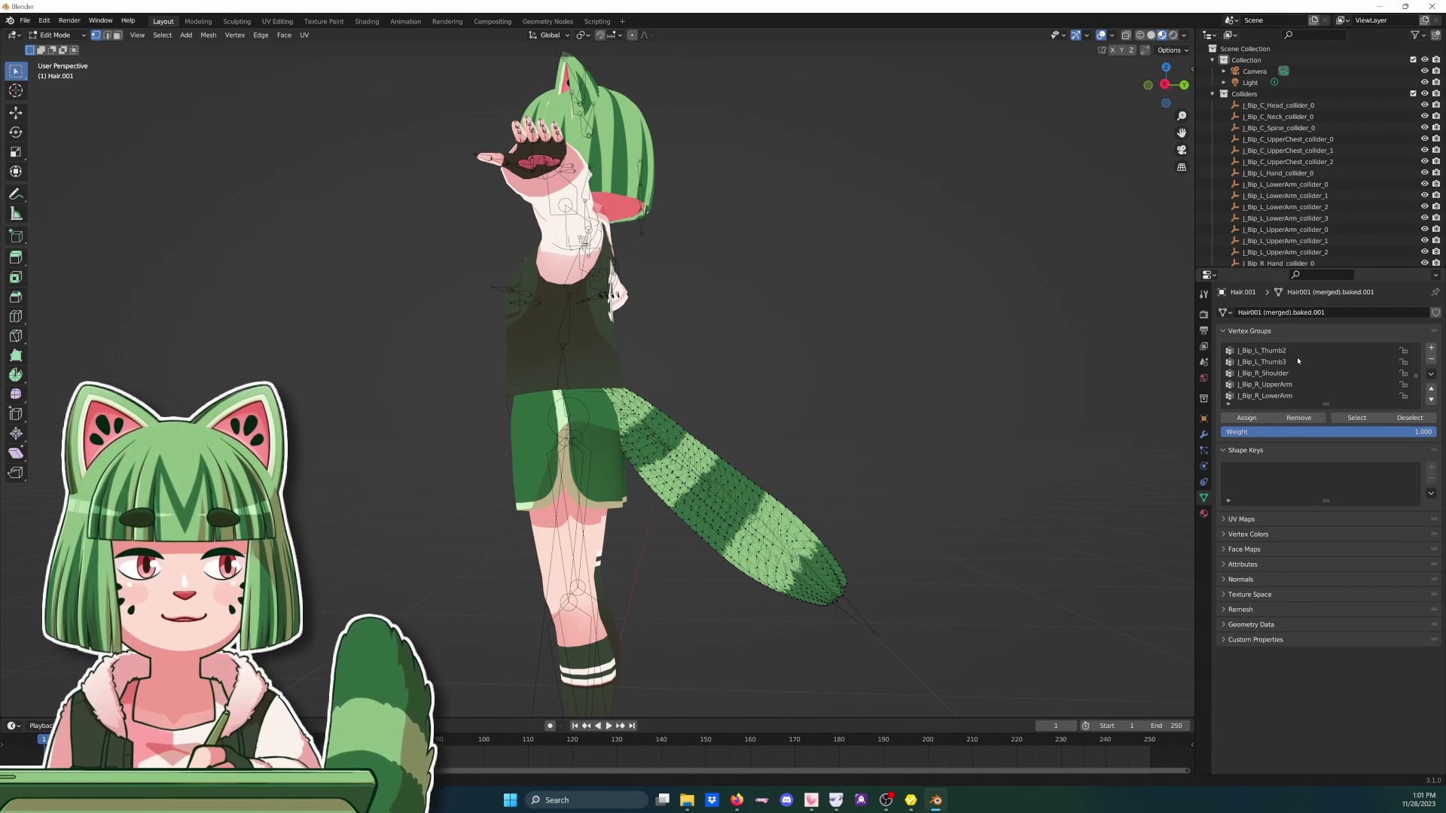
{"action": "scroll", "coordinate": [1298, 361], "scroll_direction": "up", "scroll_amount": 10}
{"action": "scroll", "coordinate": [1282, 380], "scroll_direction": "up", "scroll_amount": 2}
{"action": "scroll", "coordinate": [1282, 379], "scroll_direction": "down", "scroll_amount": 2}
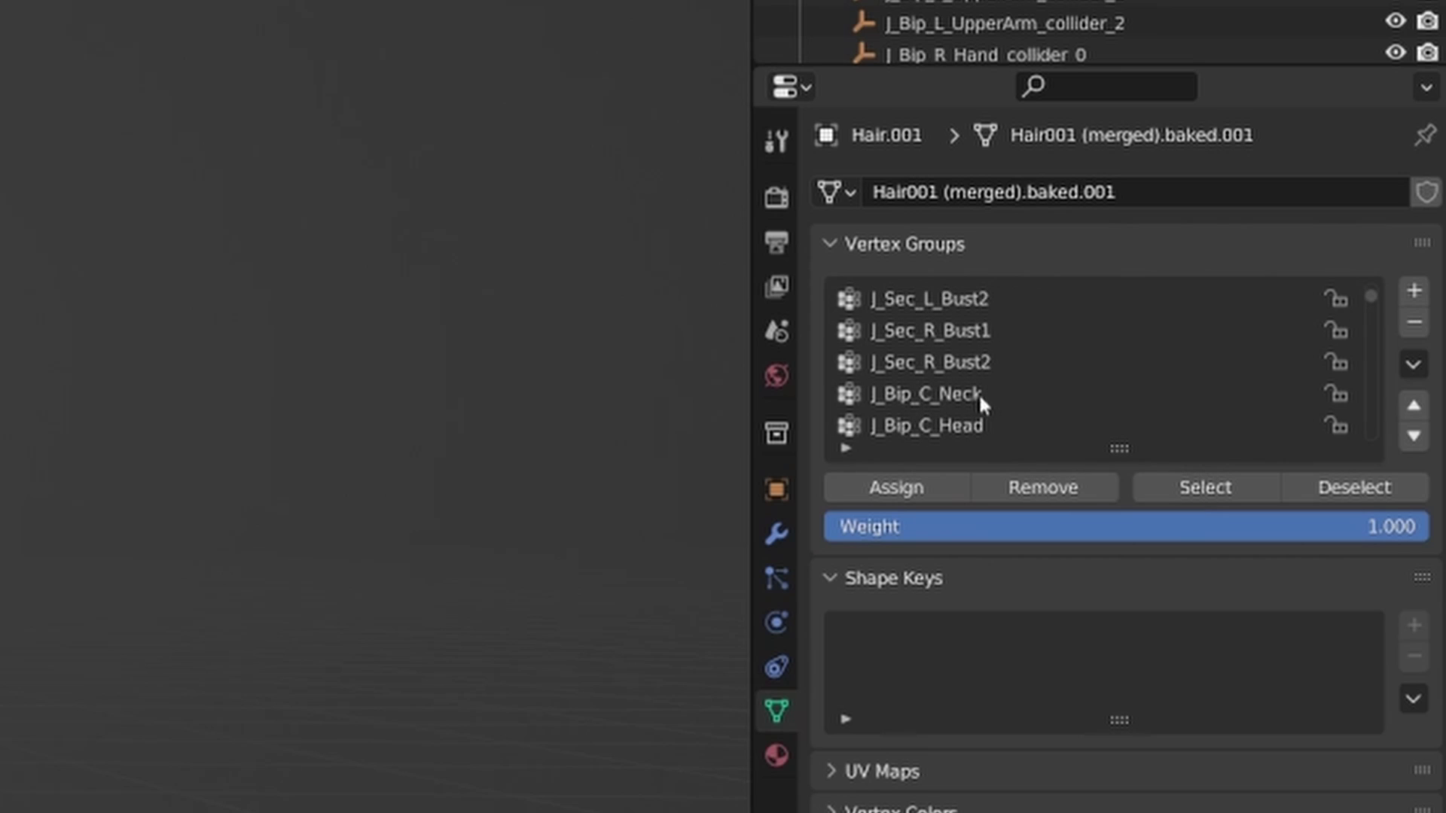
{"action": "left_click", "coordinate": [973, 426]}
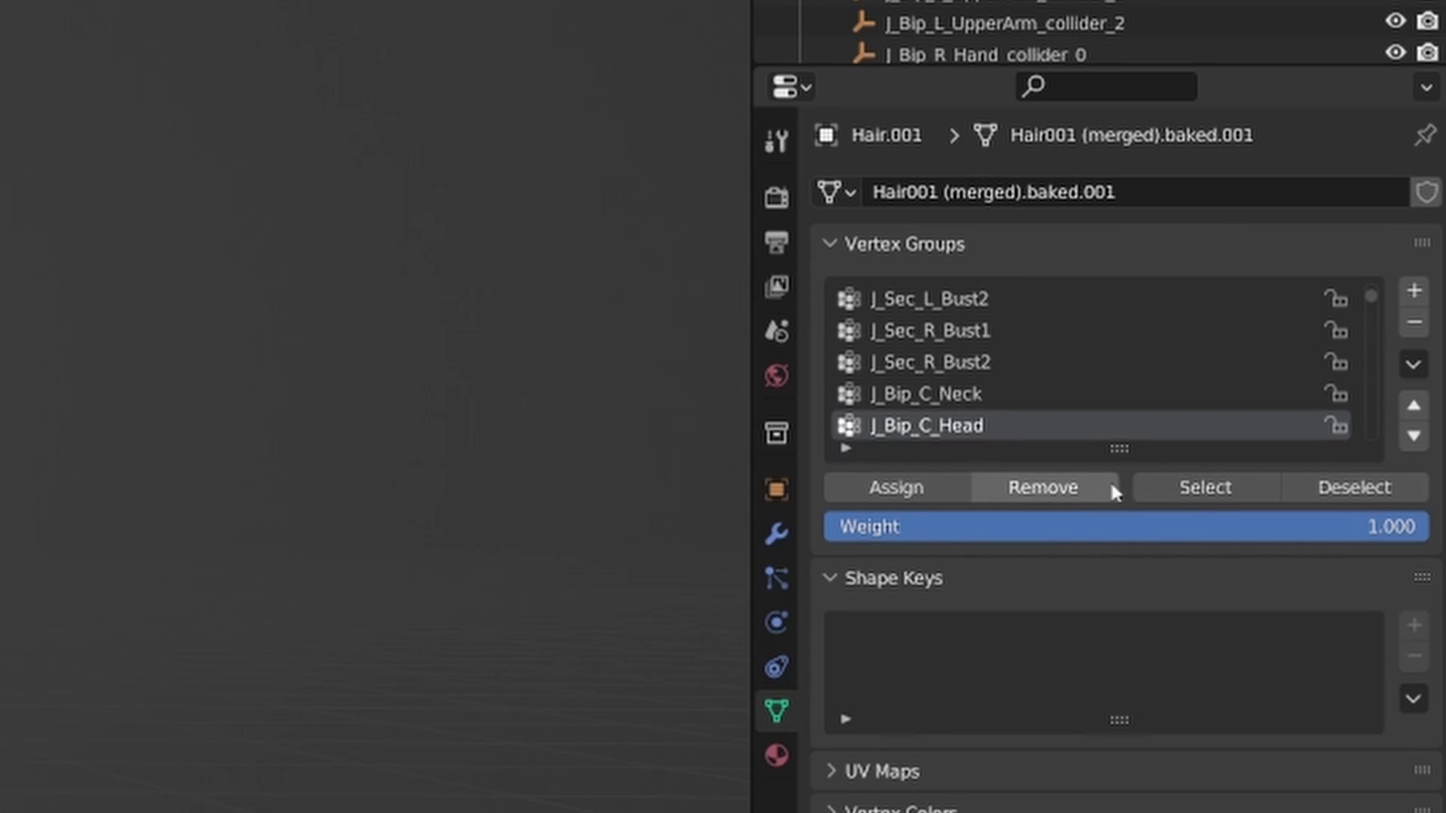
{"action": "left_click", "coordinate": [1200, 489]}
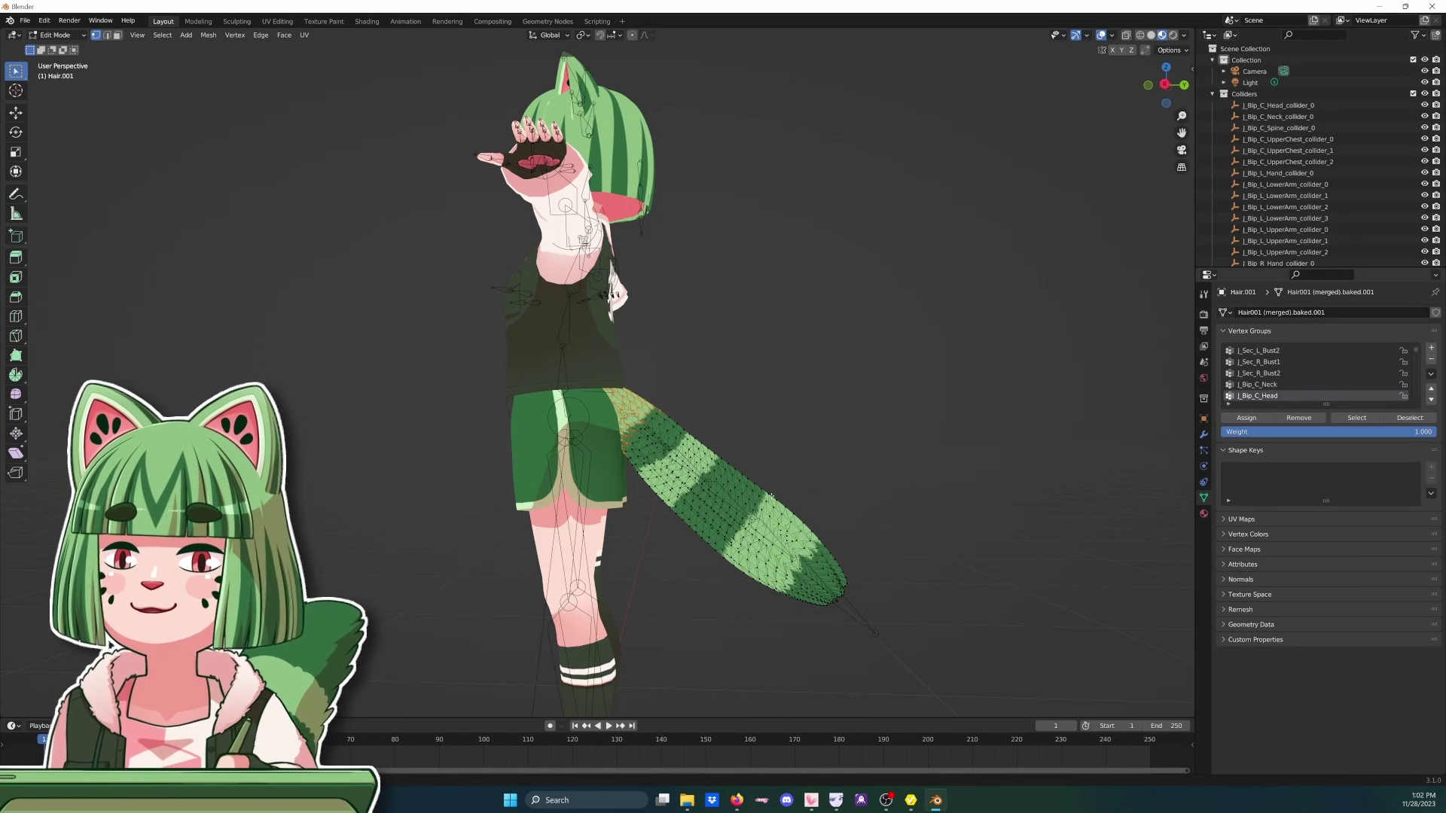
{"action": "scroll", "coordinate": [771, 496], "scroll_direction": "up", "scroll_amount": 4}
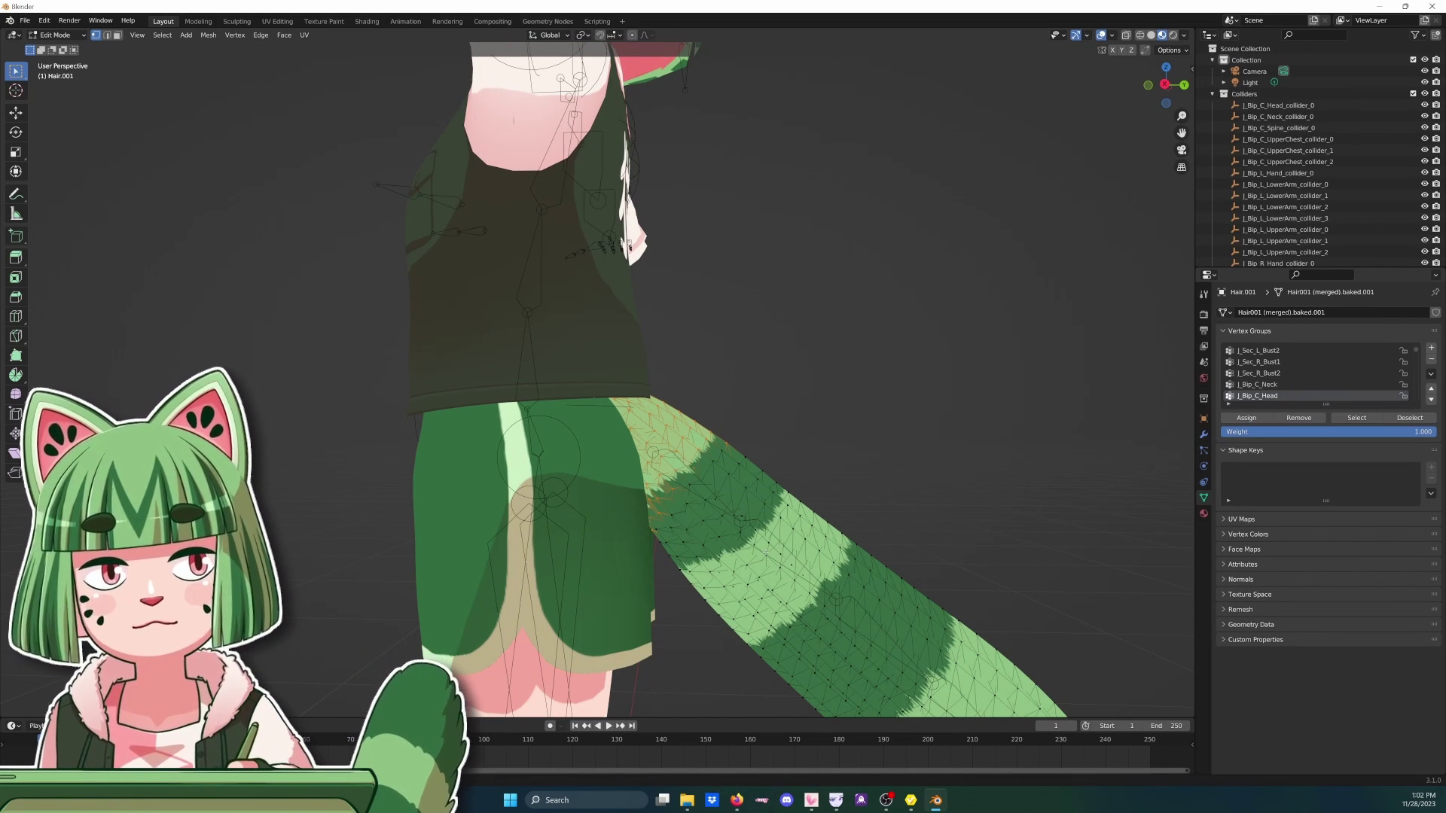
{"action": "middle_click_drag", "start_coordinate": [745, 550], "coordinate": [764, 549]}
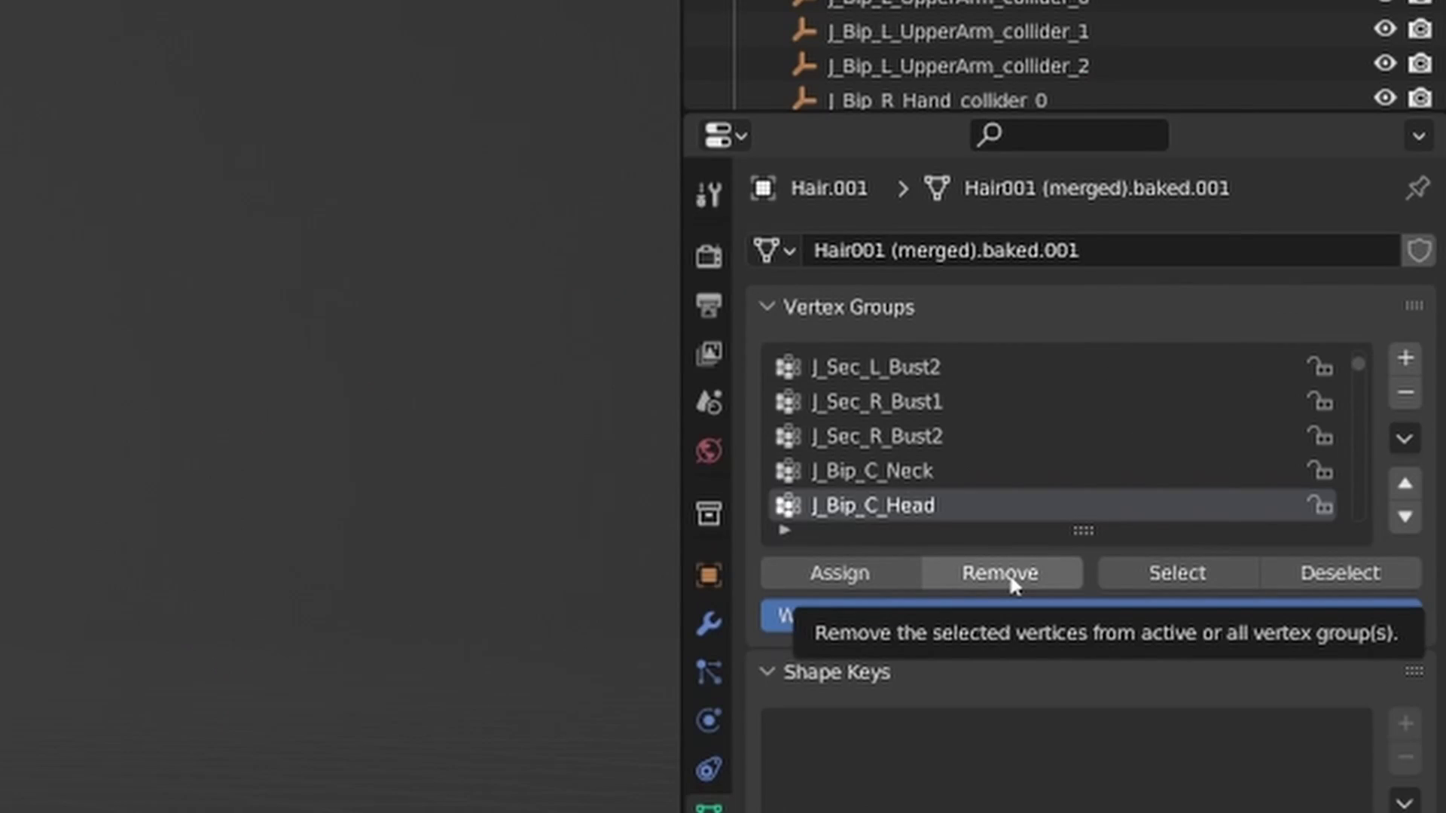
{"action": "left_click", "coordinate": [1302, 420]}
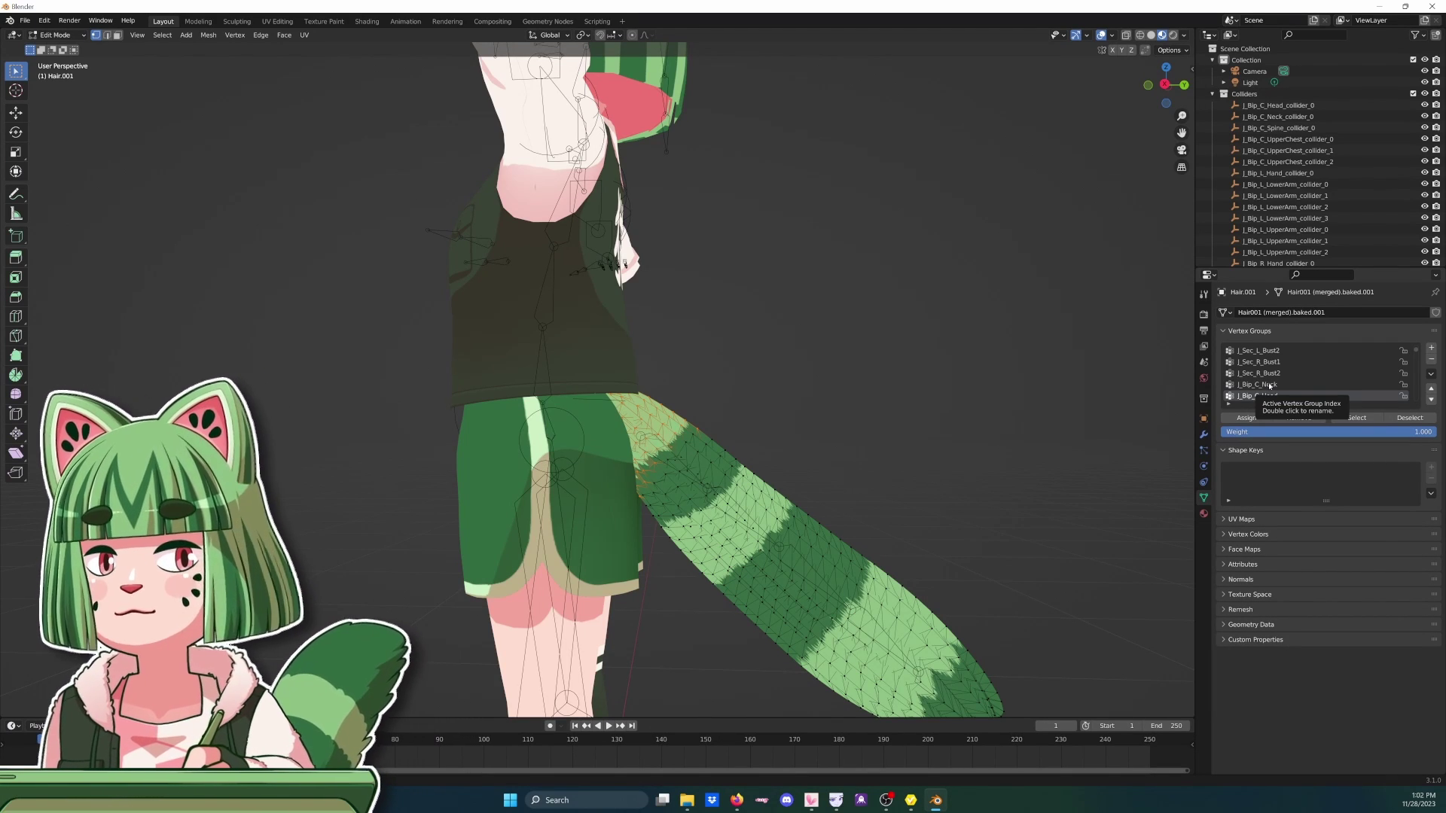
- Assign the selected tail-base vertices to the J_Bip_C_Hips vertex group with weight 1.000
{"action": "scroll", "coordinate": [1309, 393], "scroll_direction": "down", "scroll_amount": 1}
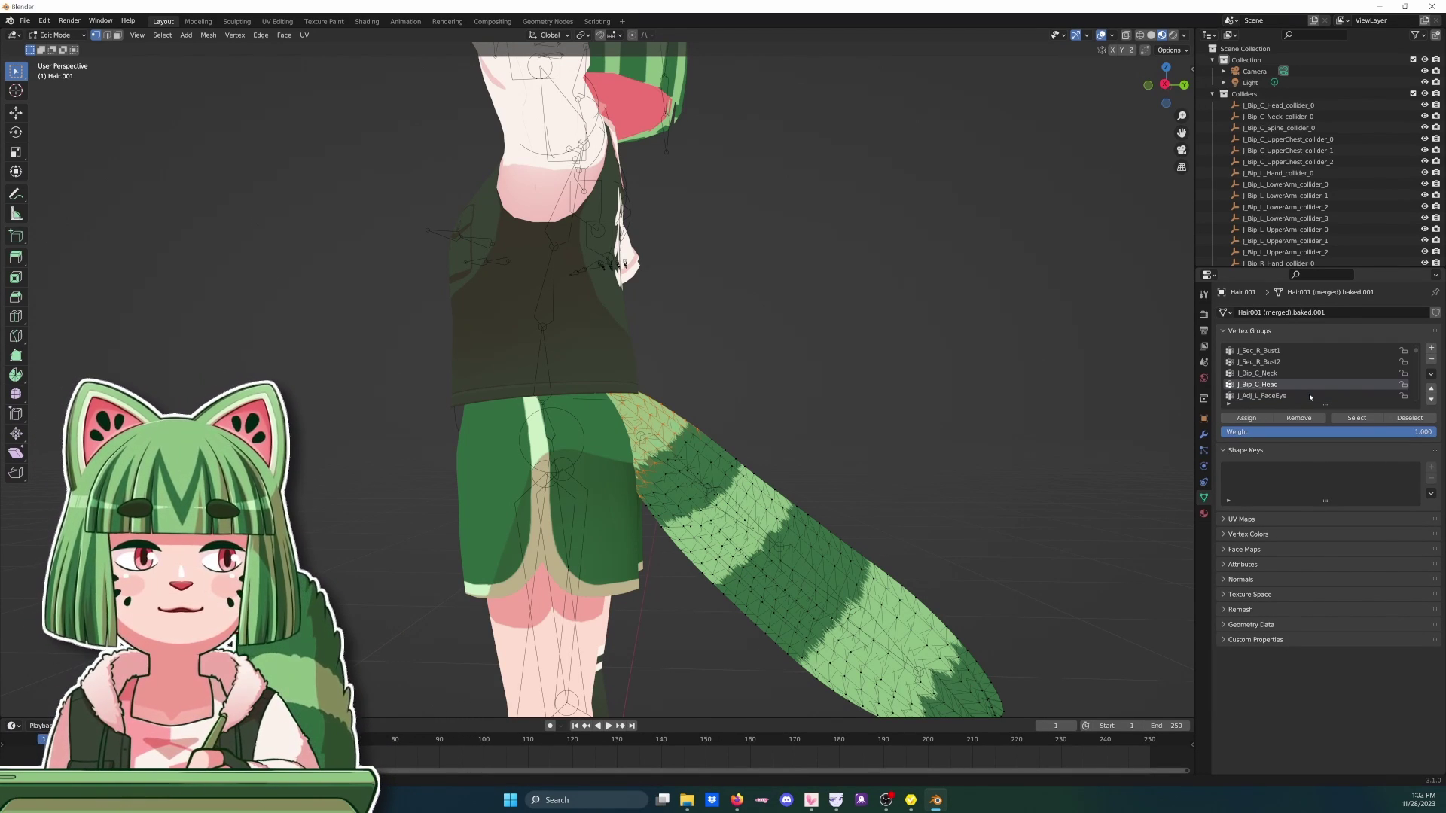
{"action": "scroll", "coordinate": [1307, 393], "scroll_direction": "down", "scroll_amount": 5}
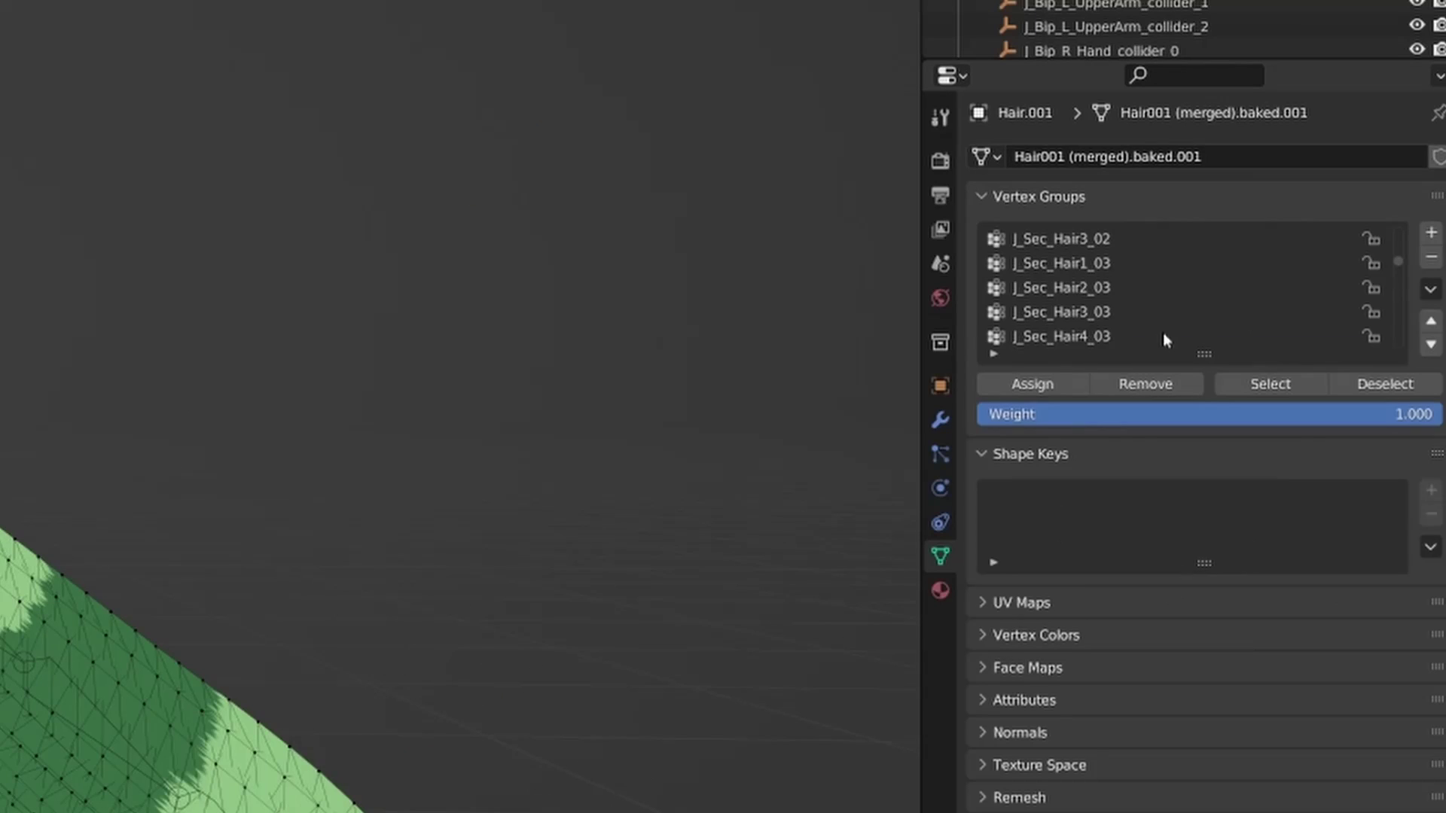
{"action": "scroll", "coordinate": [1165, 339], "scroll_direction": "up", "scroll_amount": 10}
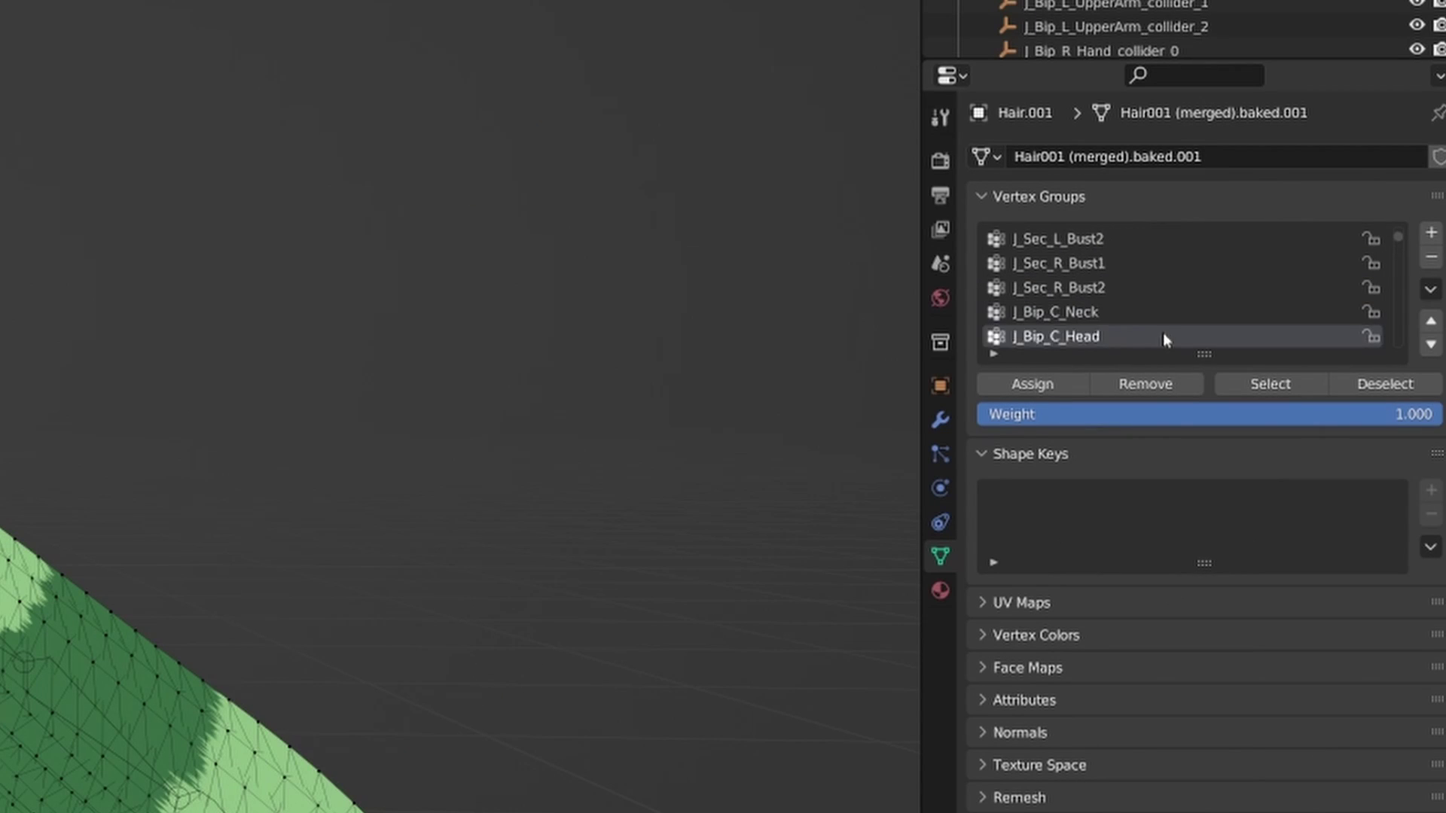
{"action": "scroll", "coordinate": [1163, 332], "scroll_direction": "up", "scroll_amount": 6}
{"action": "left_click", "coordinate": [1068, 263]}
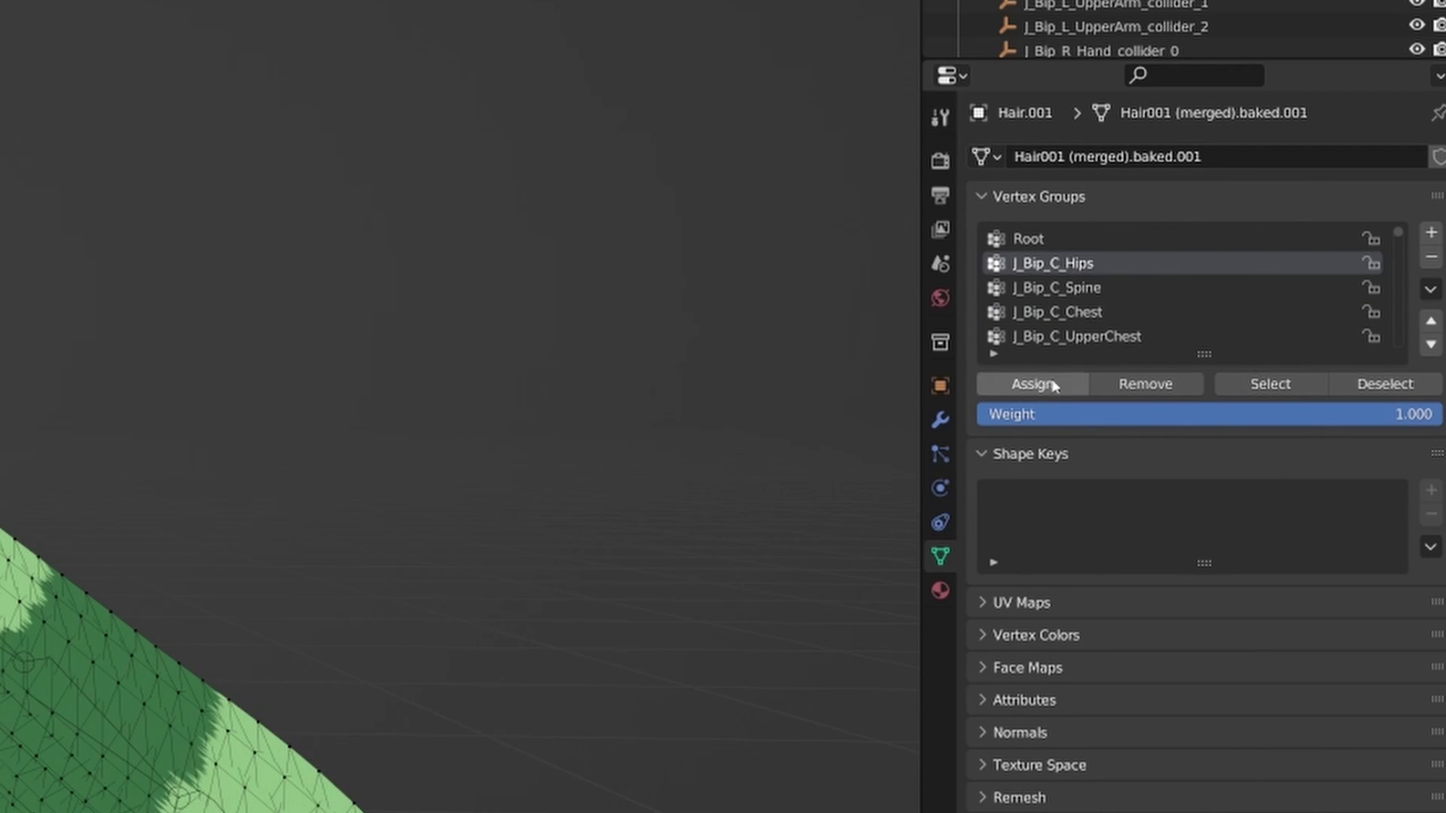
{"action": "left_click", "coordinate": [1043, 388]}
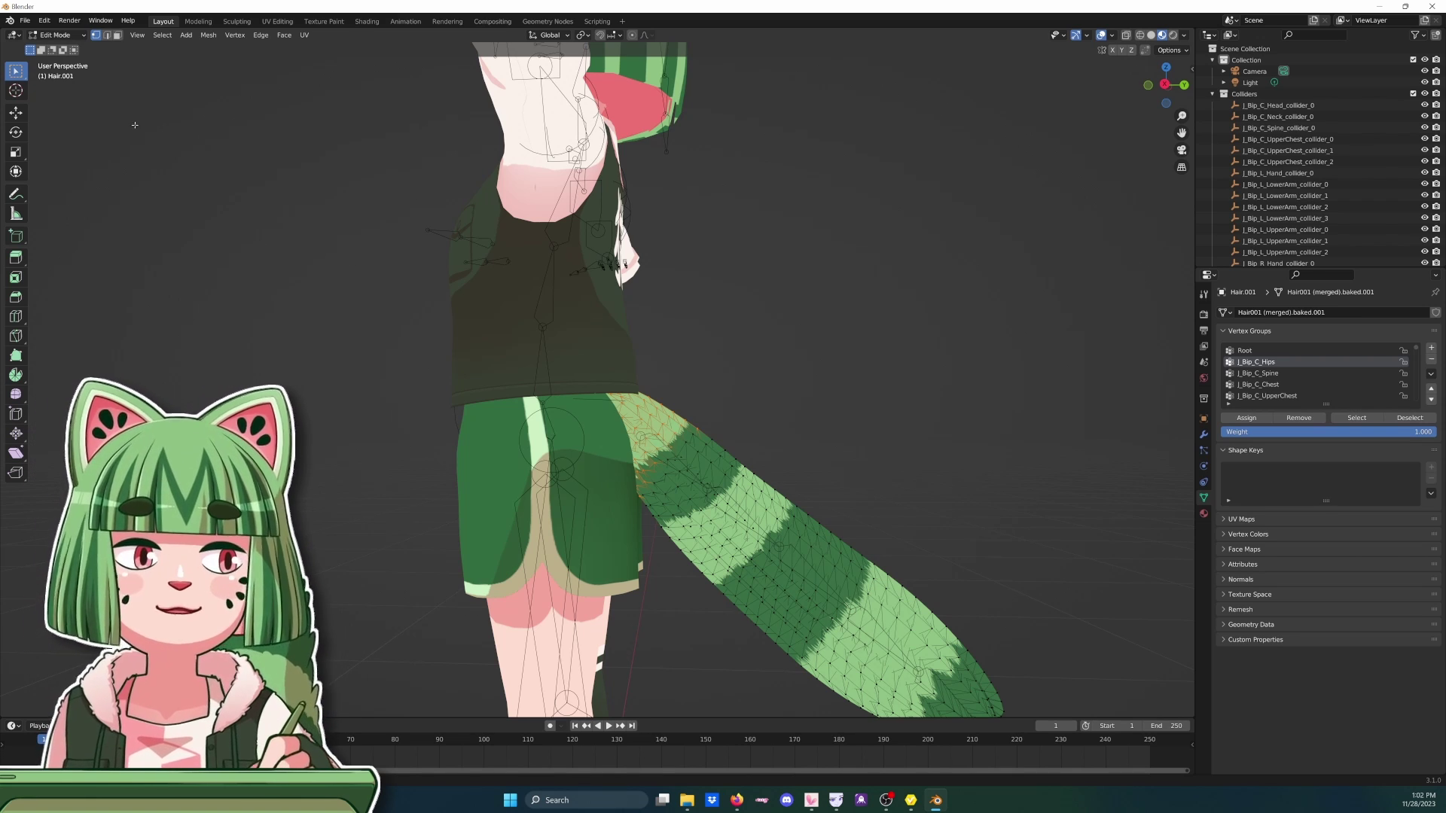
- Check the tail's J_Bip_C_Hips weights in Weight Paint mode and return to Object Mode
{"action": "left_click", "coordinate": [54, 35]}
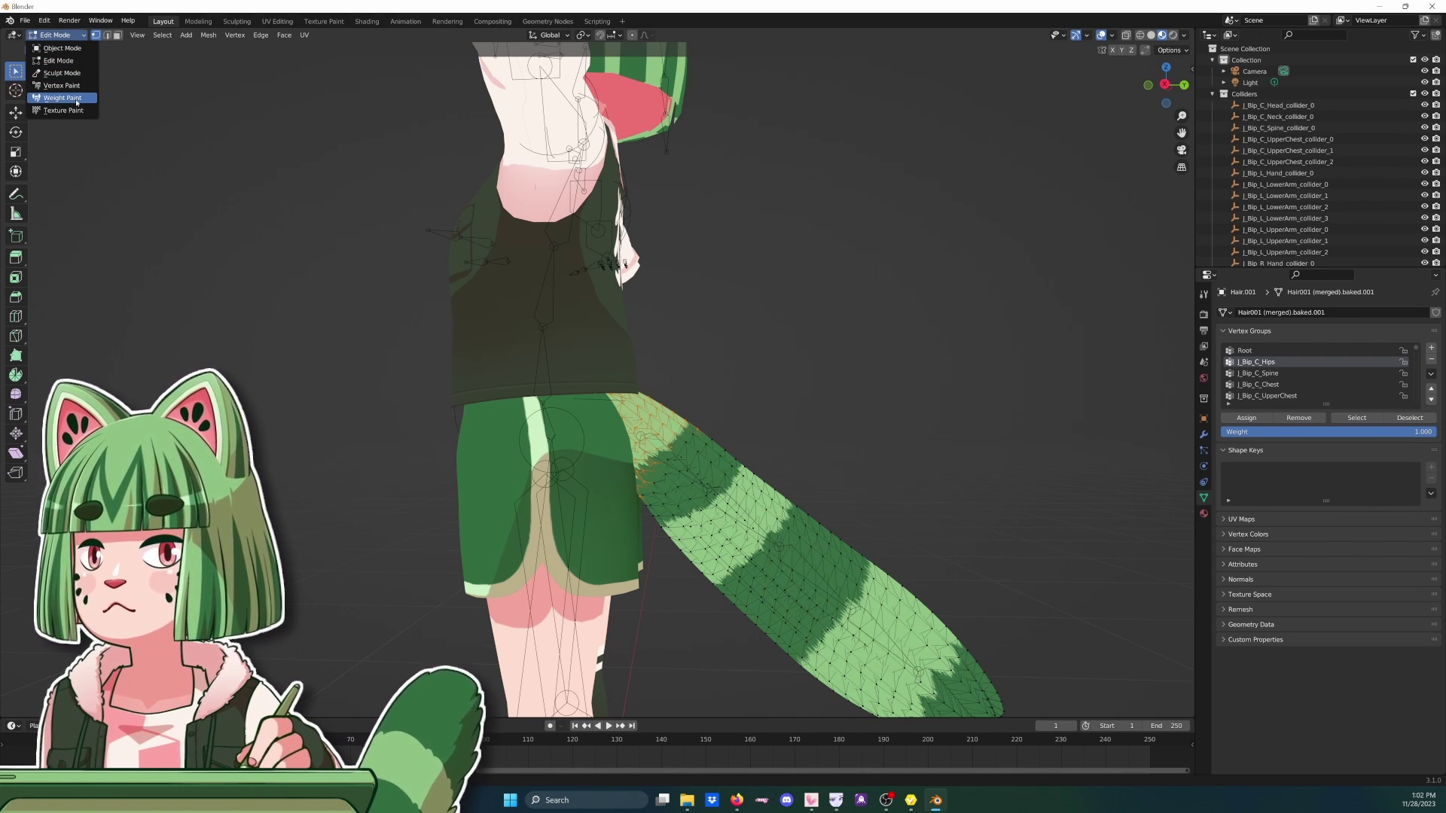
{"action": "left_click", "coordinate": [62, 98]}
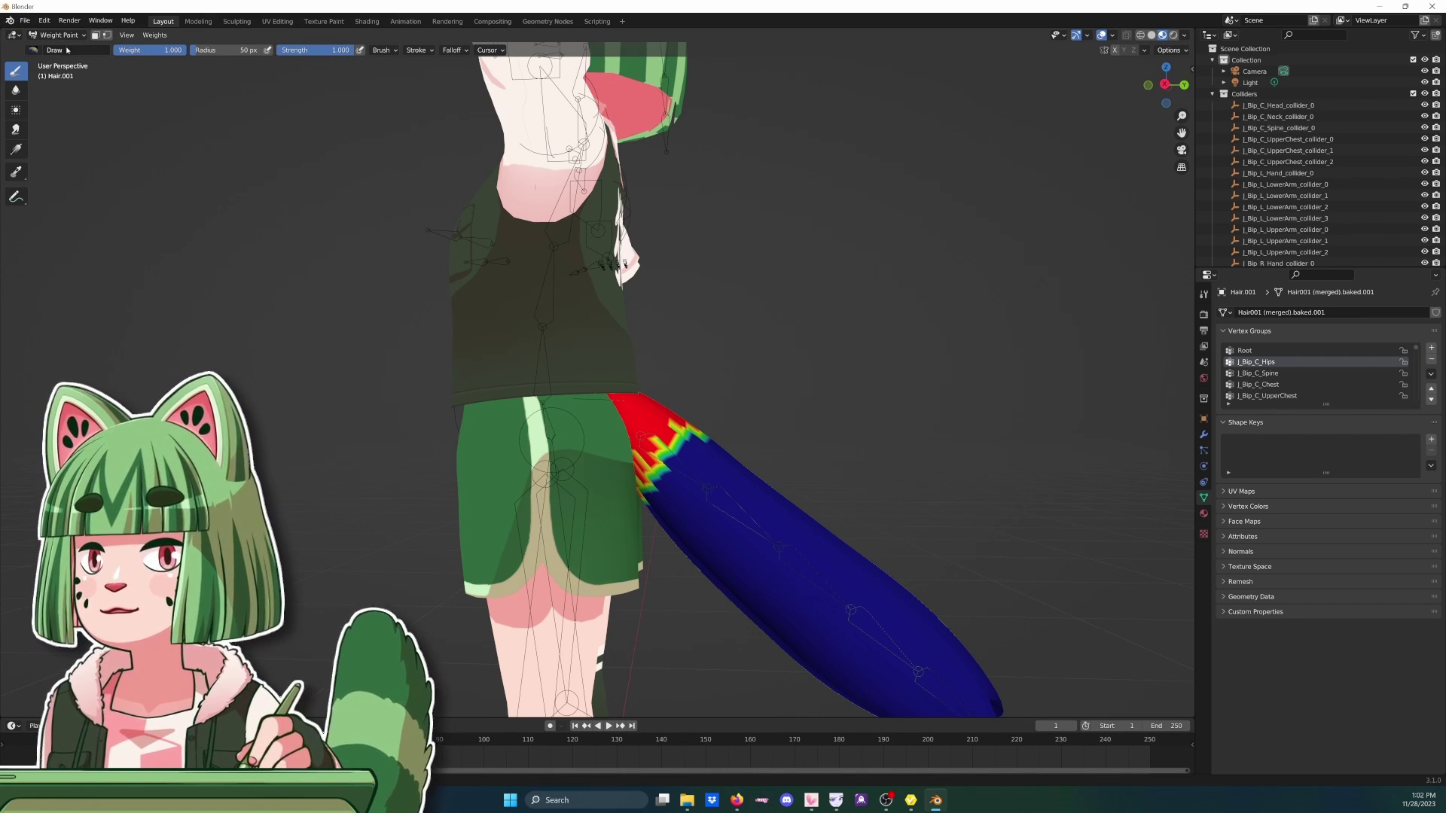
{"action": "left_click", "coordinate": [49, 36]}
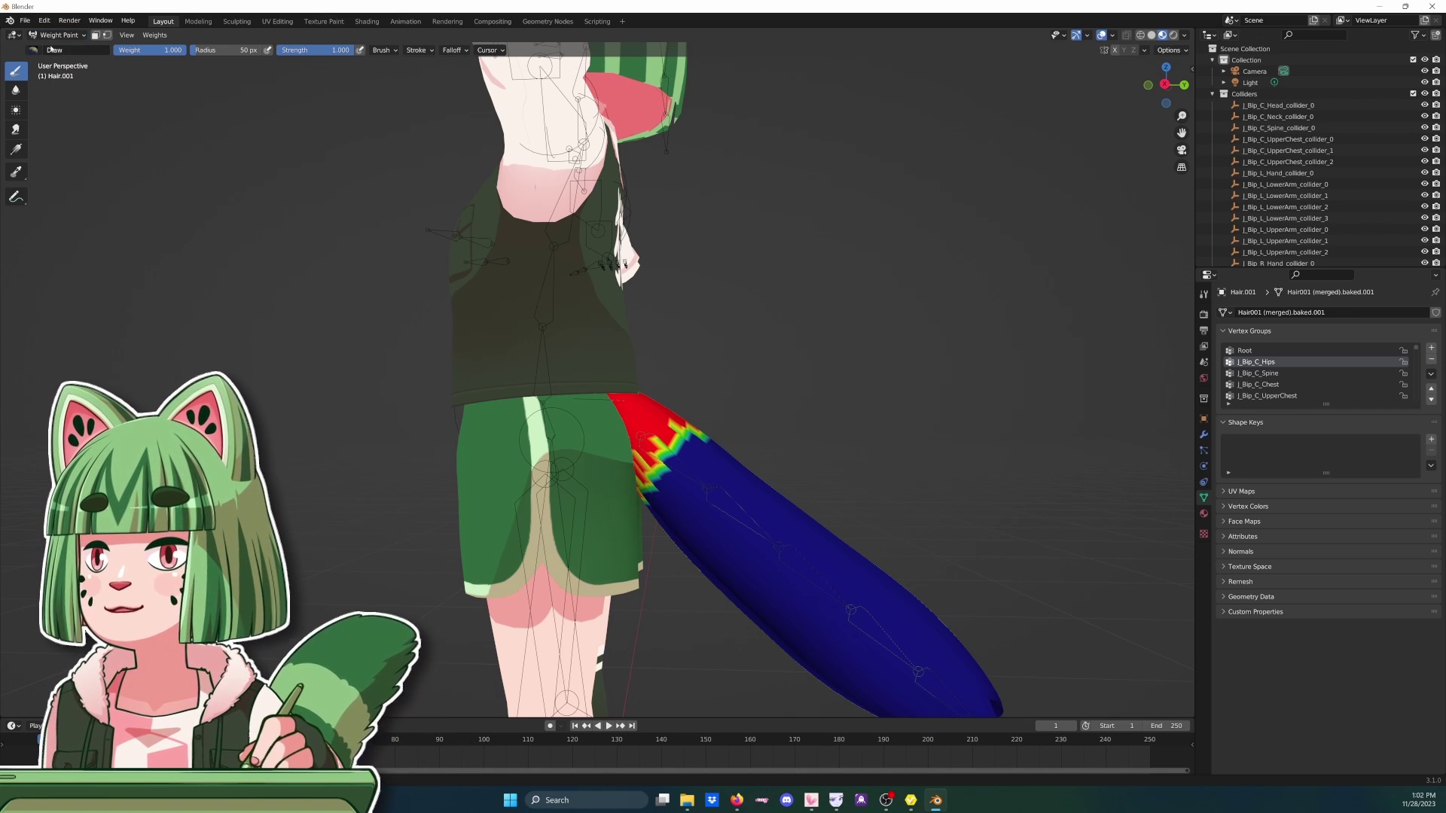
{"action": "left_click", "coordinate": [62, 47]}
- Select the armature, switch it to Pose Mode, and test-rotate the head bone, cancelling the rotation
{"action": "middle_click_drag", "start_coordinate": [640, 646], "coordinate": [647, 615]}
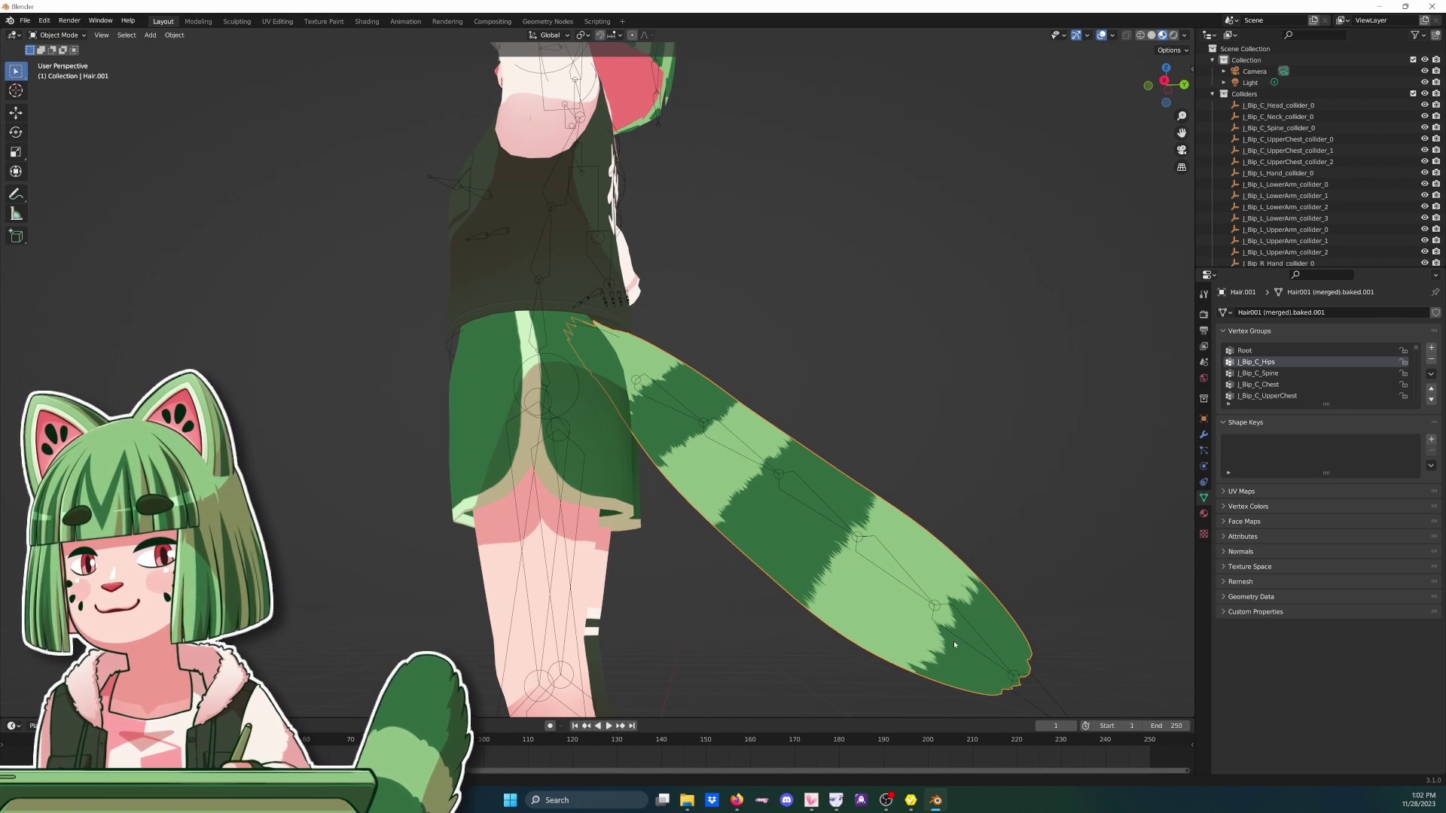
{"action": "left_click", "coordinate": [1034, 685]}
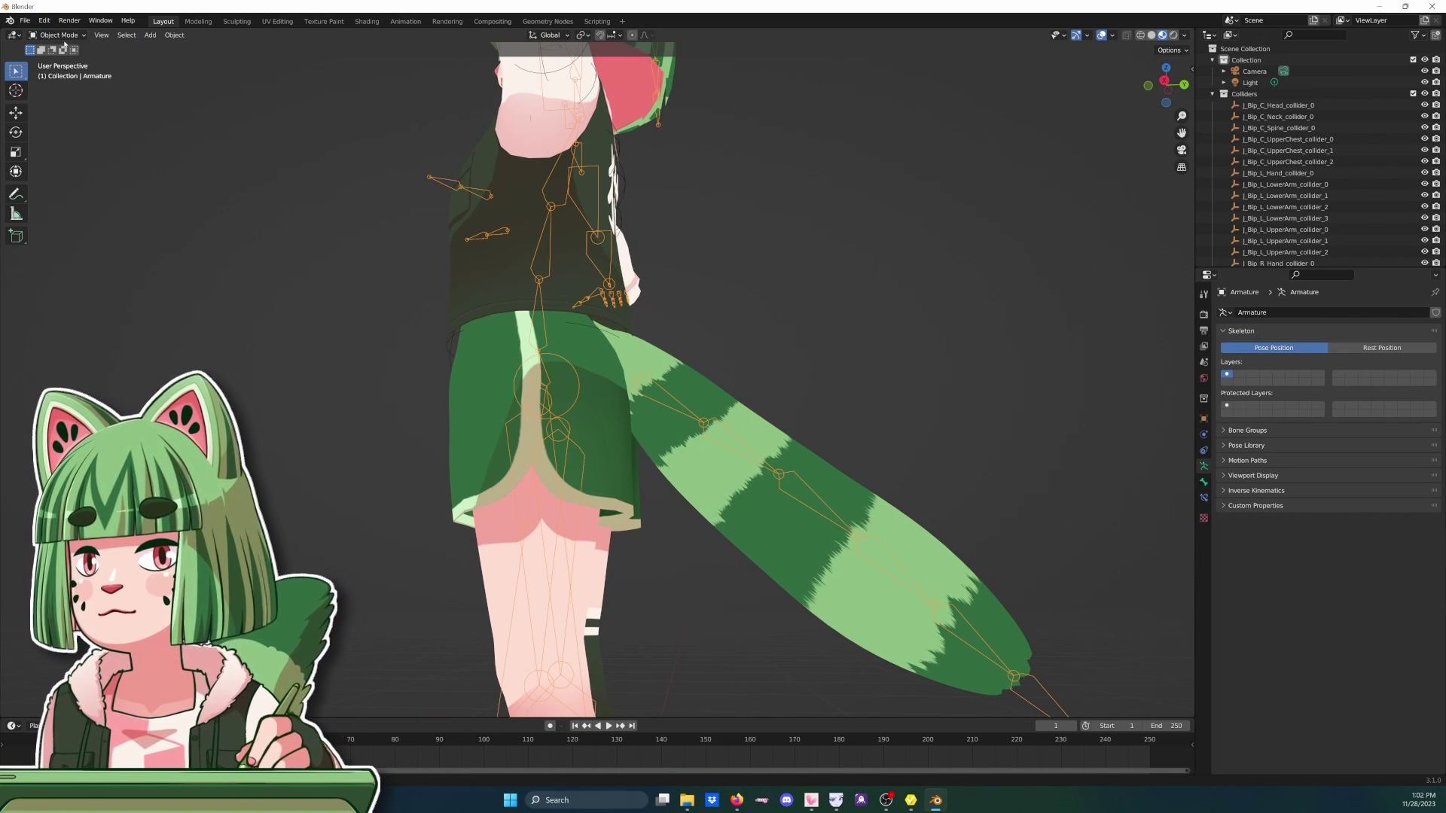
{"action": "left_click", "coordinate": [57, 34]}
{"action": "left_click", "coordinate": [58, 73]}
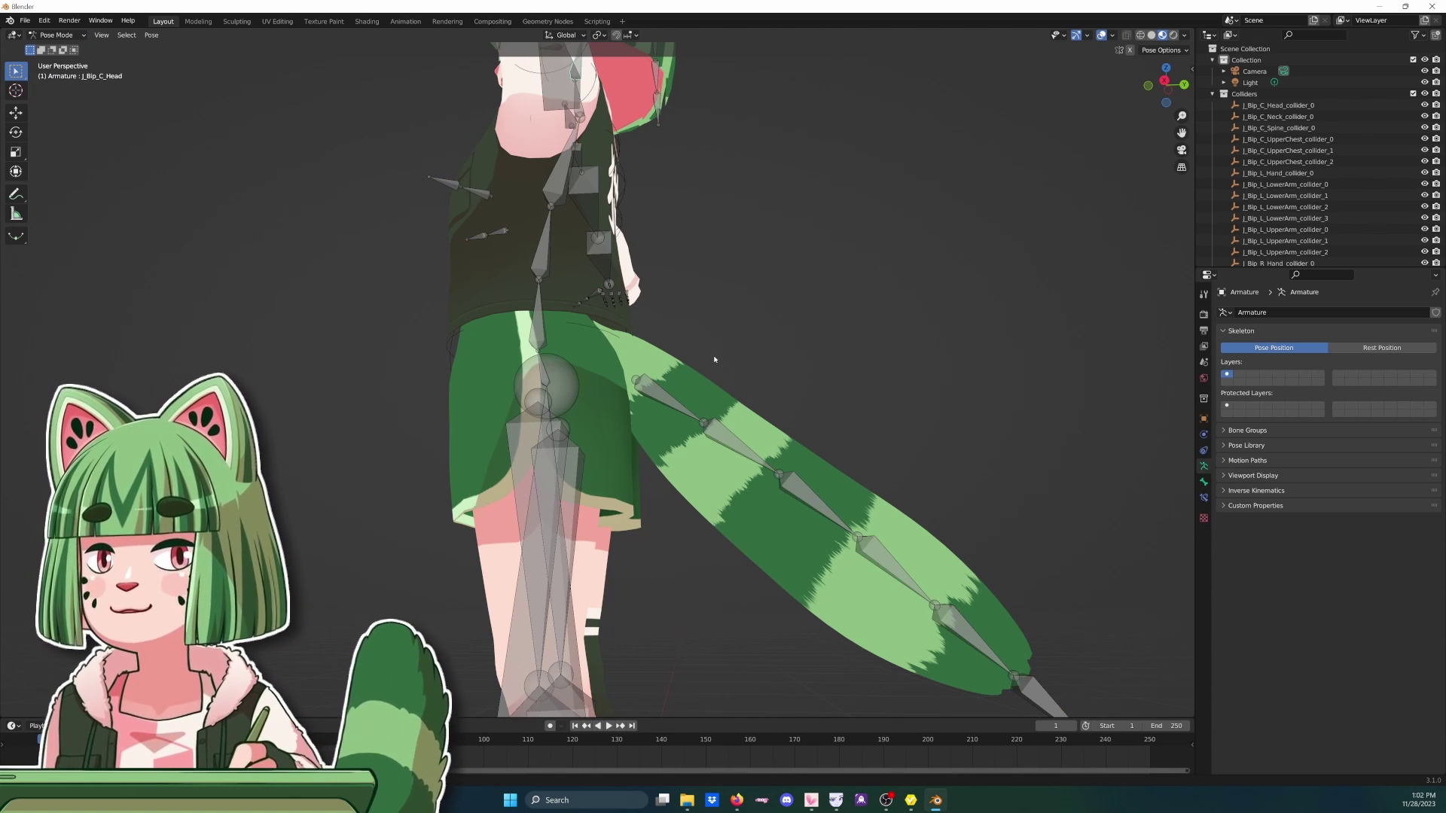
{"action": "scroll", "coordinate": [714, 359], "scroll_direction": "down", "scroll_amount": 4}
{"action": "mouse_move", "coordinate": [717, 365]}
{"action": "middle_mouse_down"}
{"action": "mouse_move", "coordinate": [717, 381]}
{"action": "mouse_move", "coordinate": [717, 369]}
{"action": "middle_mouse_up"}
{"action": "key", "text": "r"}
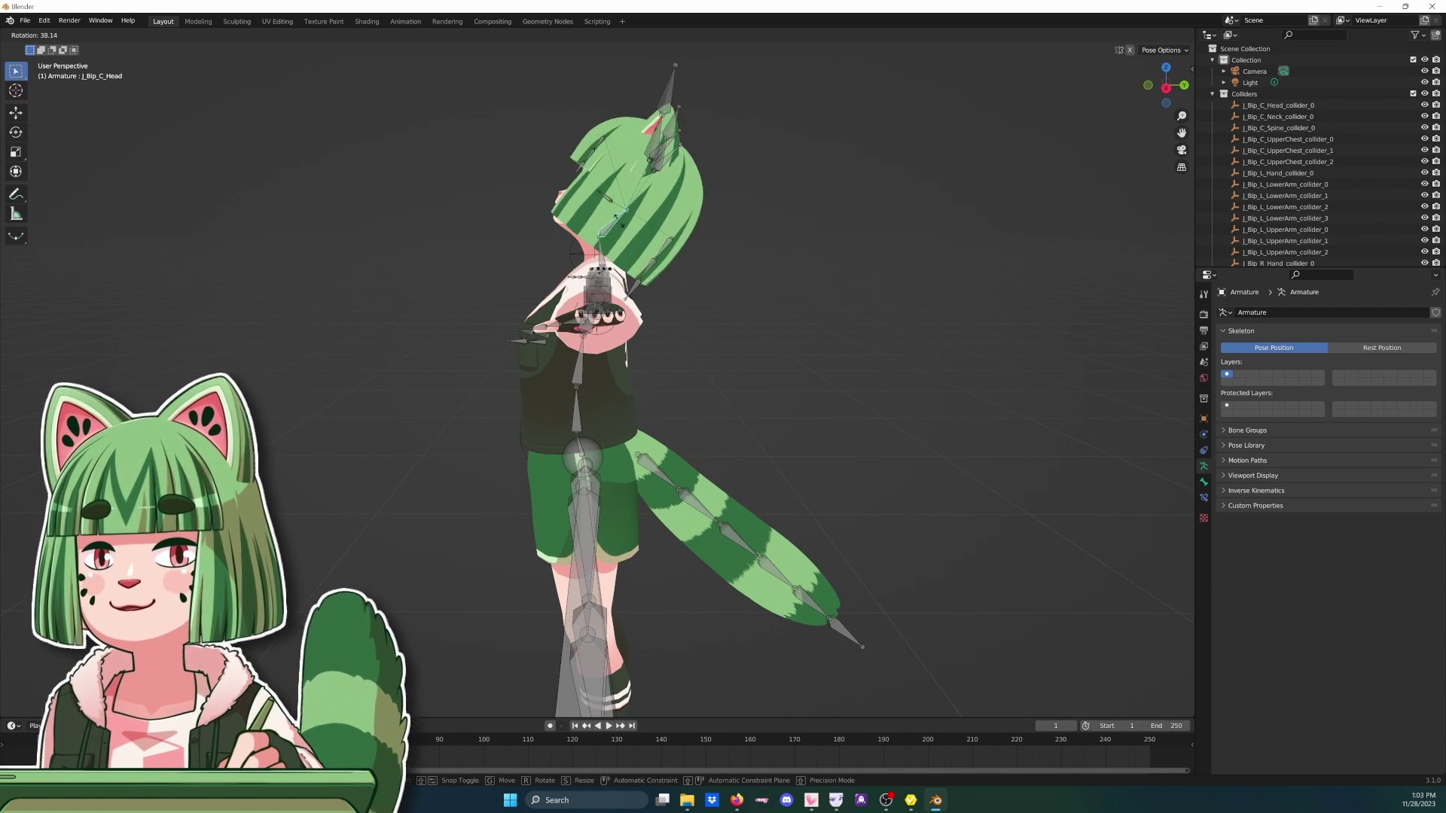
{"action": "right_click", "coordinate": [606, 223]}
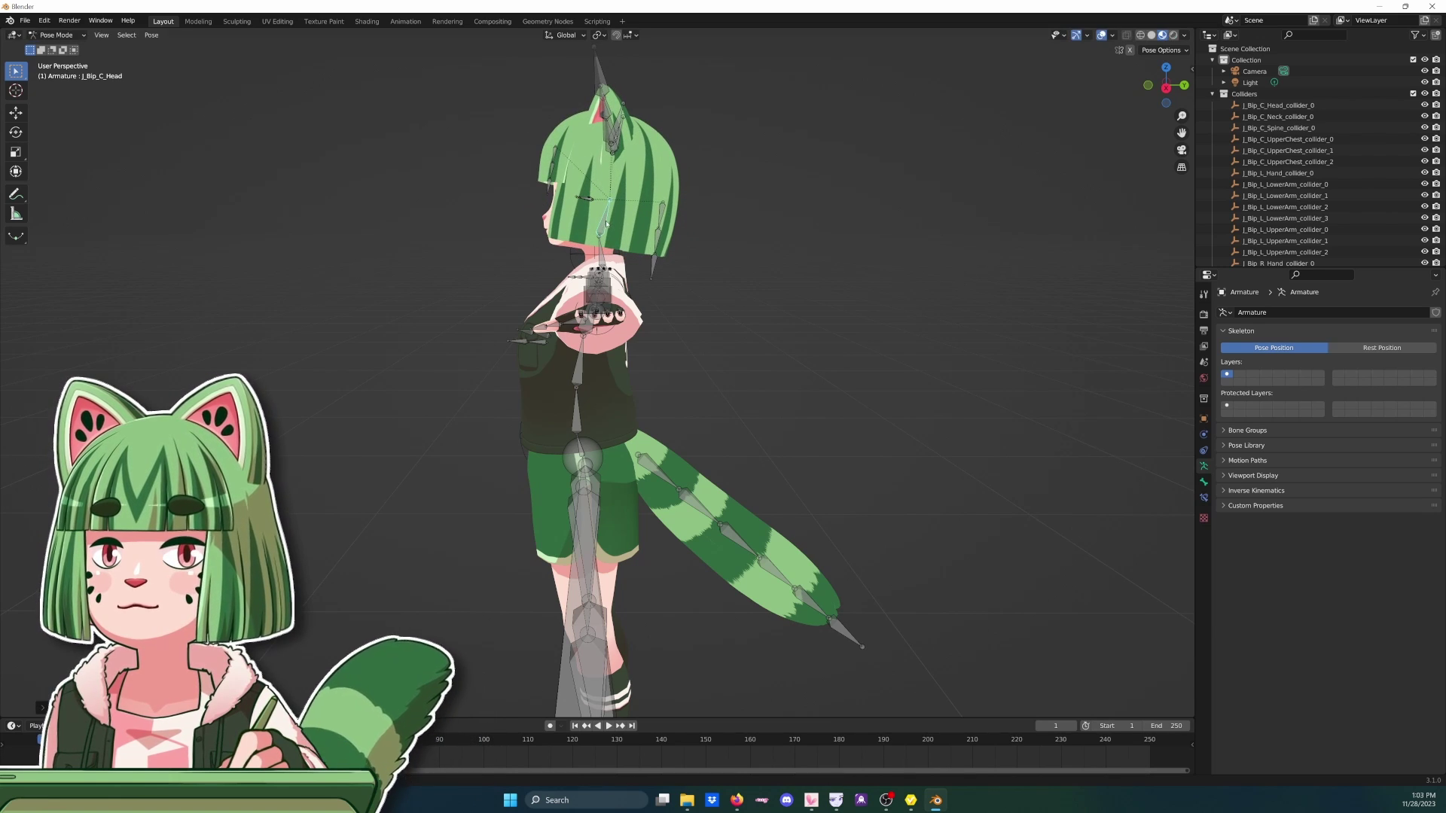
- Test-rotate the tail's base bone upward until the tail extends roughly horizontally behind the avatar
{"action": "left_click", "coordinate": [648, 467]}
{"action": "key", "text": "r"}
{"action": "left_click", "coordinate": [654, 457]}
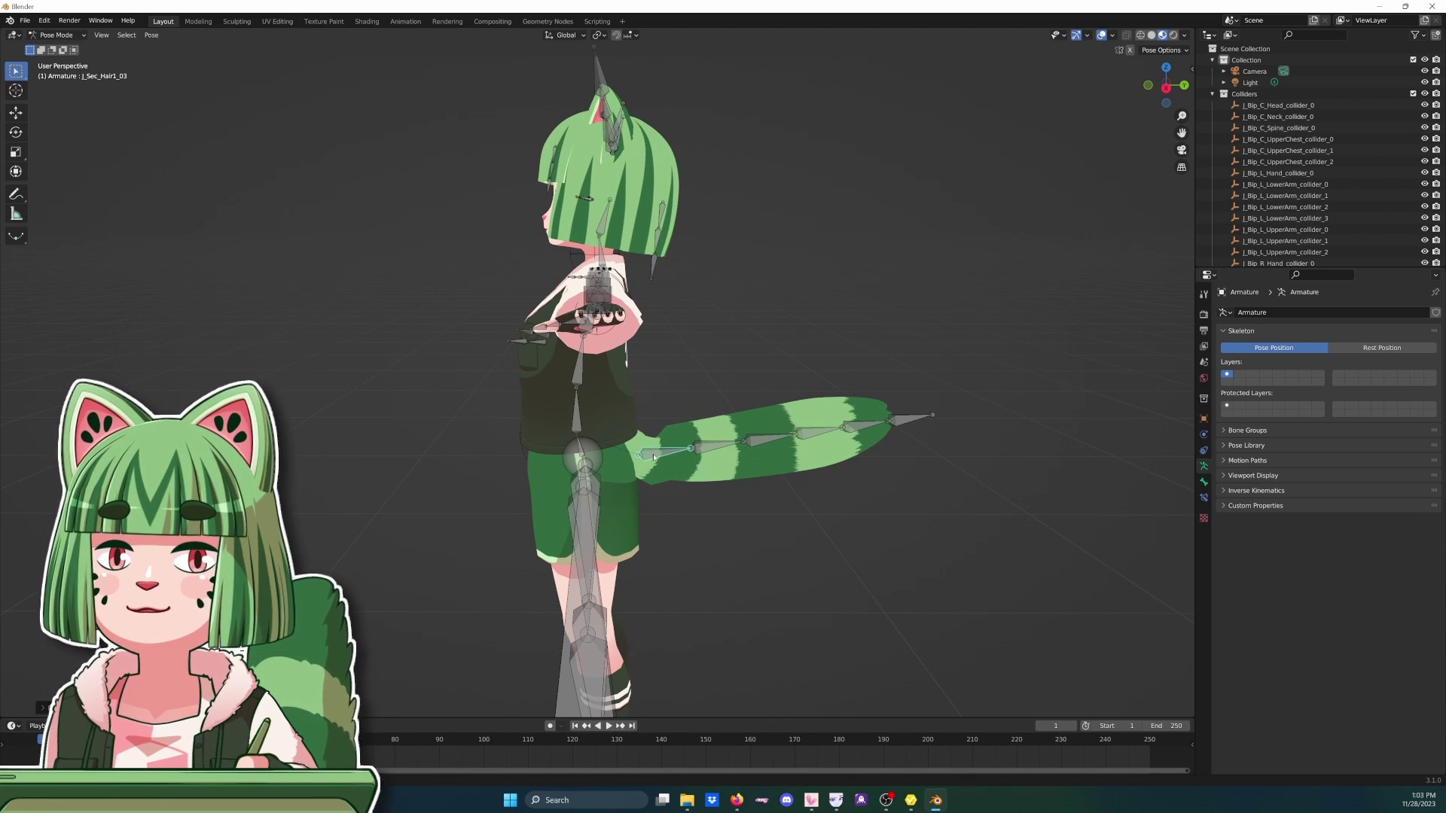
- Test-rotate the J_Bip_C_Hips bone to check that the tail follows the hips, undo the rotation, and select the spine bone
{"action": "left_click", "coordinate": [579, 445]}
{"action": "key", "text": "r"}
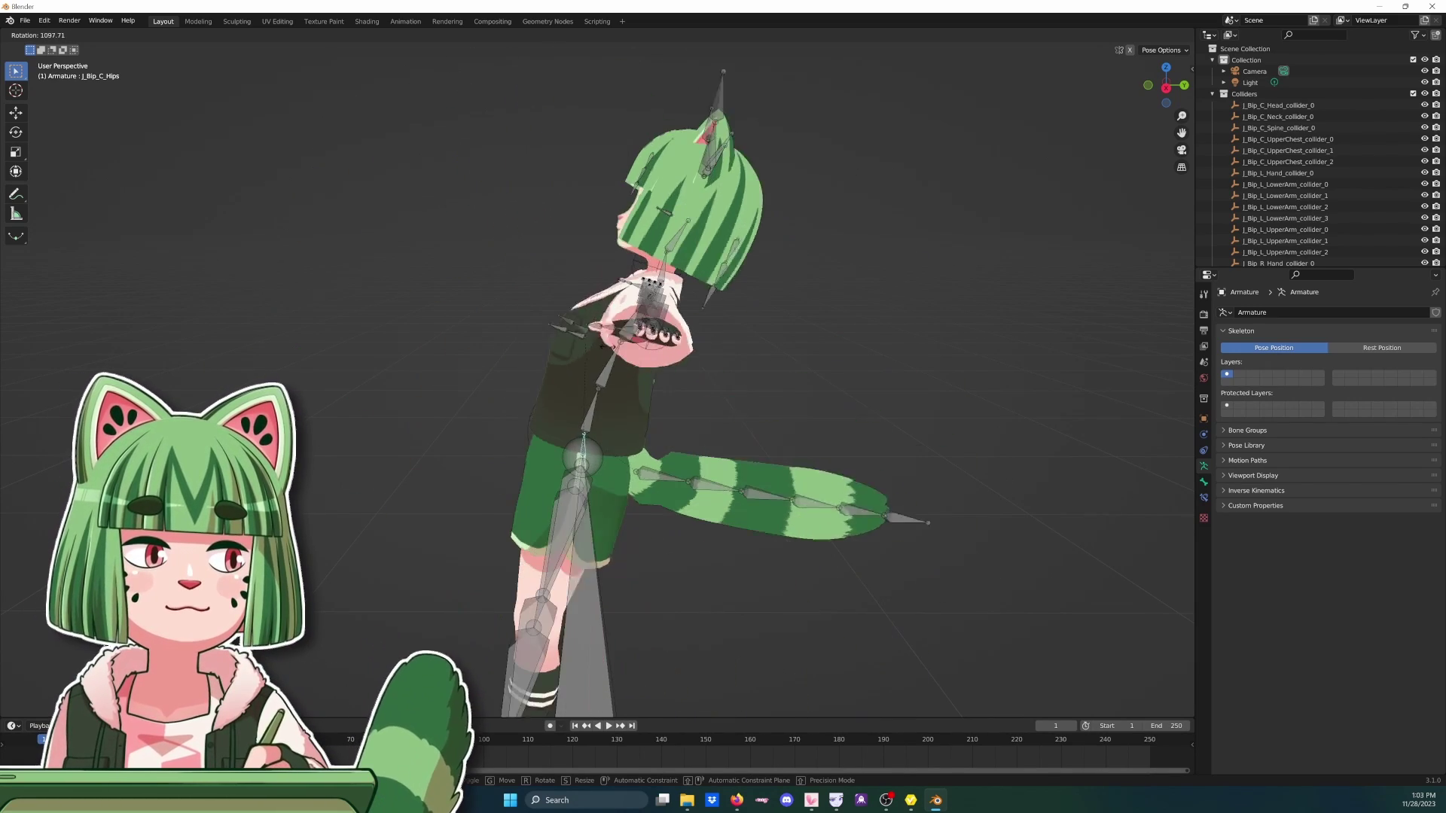
{"action": "left_click", "coordinate": [567, 352]}
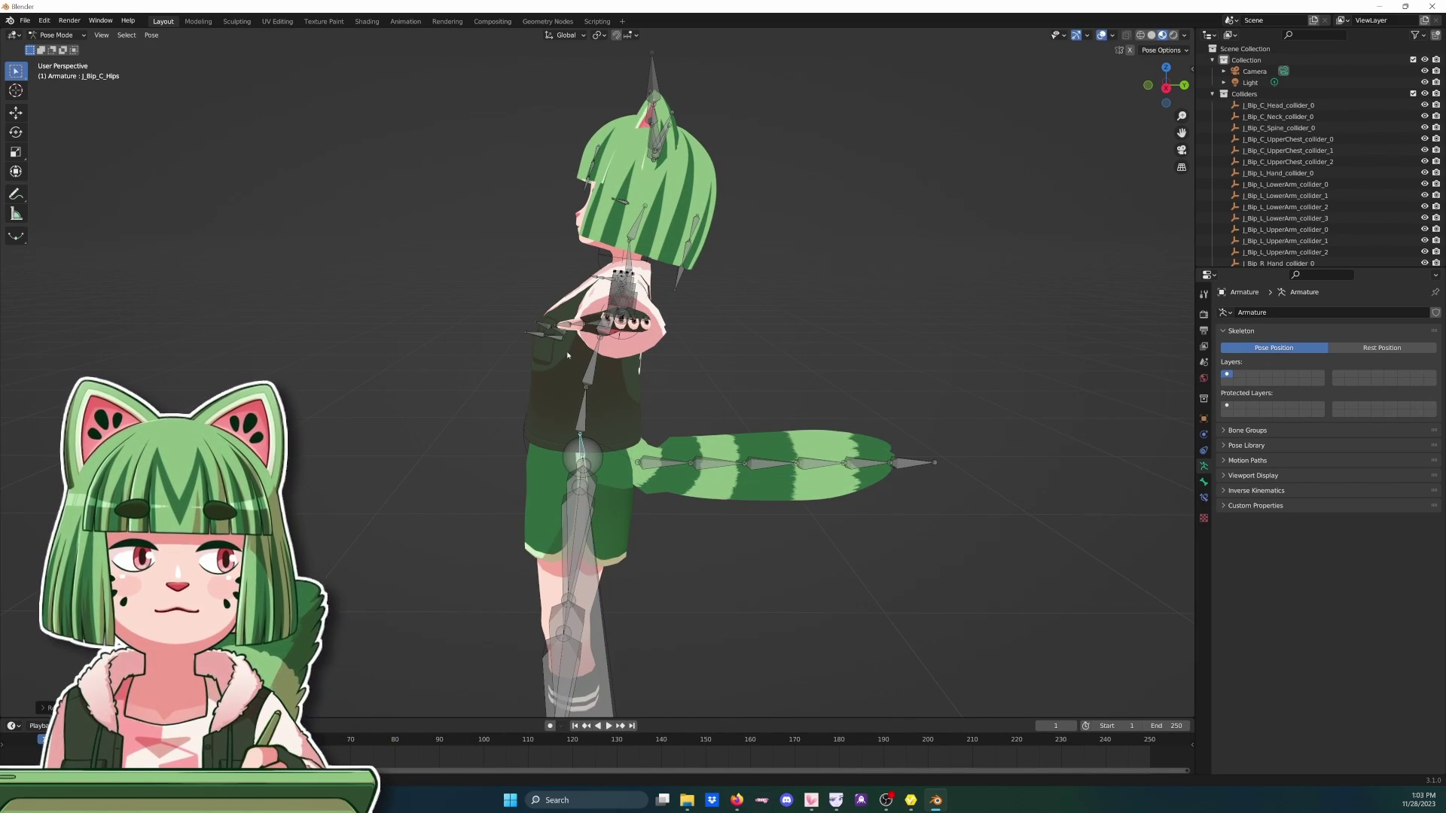
{"action": "key", "text": "ctrl+z"}
{"action": "left_click", "coordinate": [579, 415]}
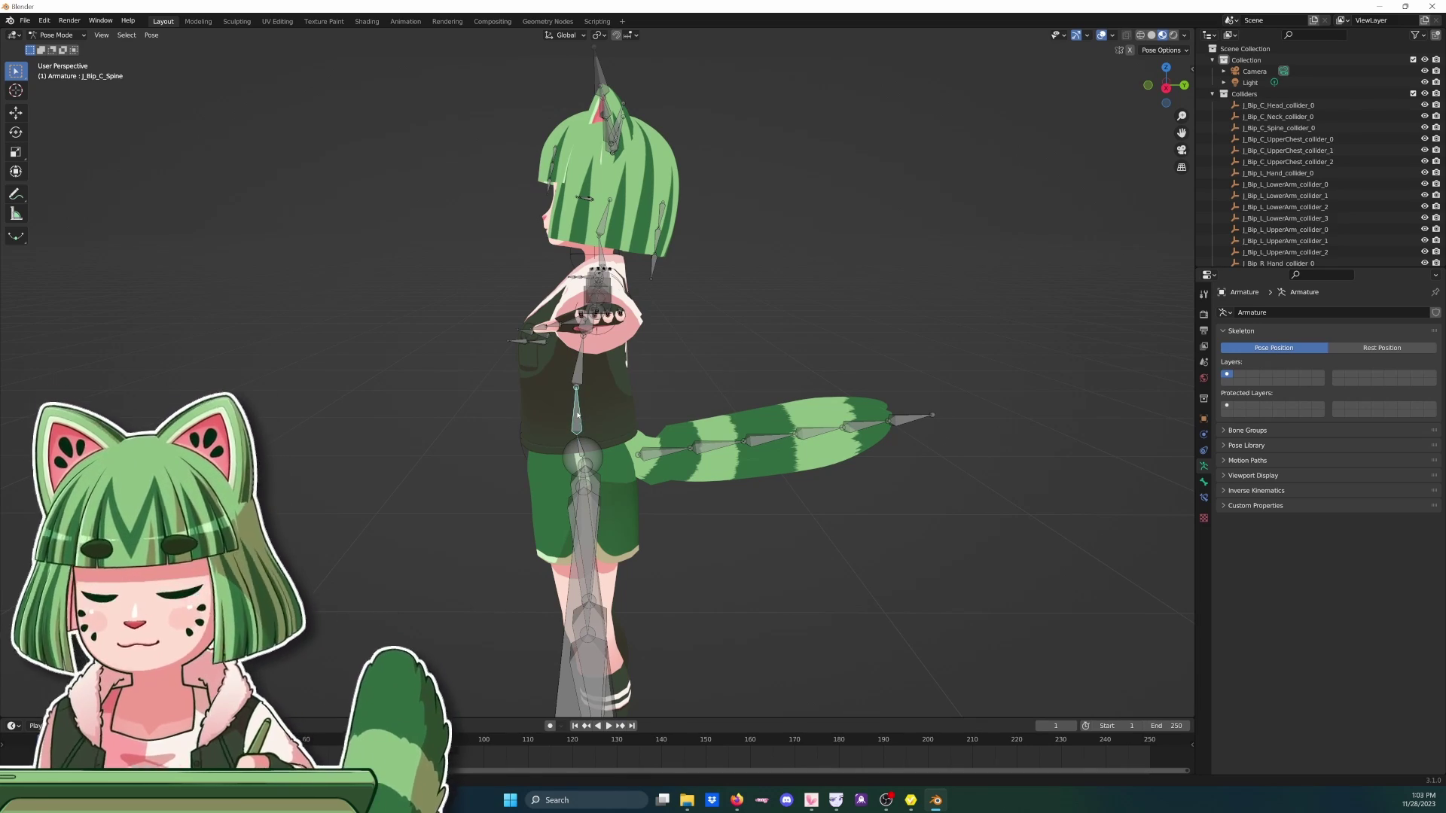
- Examine the avatar's torso bones, vest and tail close up, from both sides and from the front
{"action": "middle_click_drag", "start_coordinate": [579, 415], "coordinate": [449, 279]}
{"action": "left_click", "coordinate": [623, 359]}
{"action": "scroll", "coordinate": [624, 359], "scroll_direction": "up", "scroll_amount": 6}
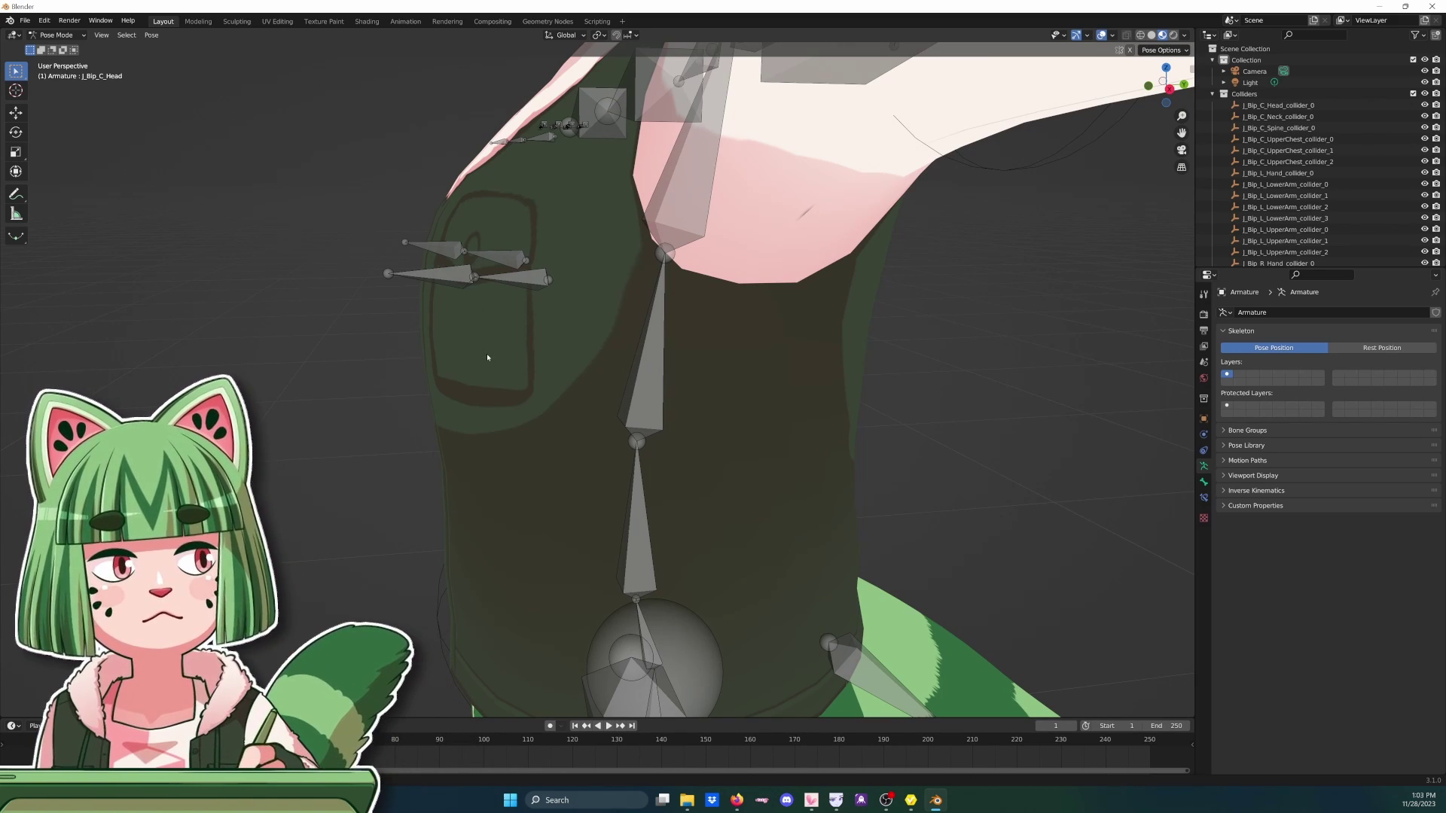
{"action": "scroll", "coordinate": [486, 358], "scroll_direction": "down", "scroll_amount": 6}
{"action": "middle_click_drag", "start_coordinate": [486, 357], "coordinate": [573, 347]}
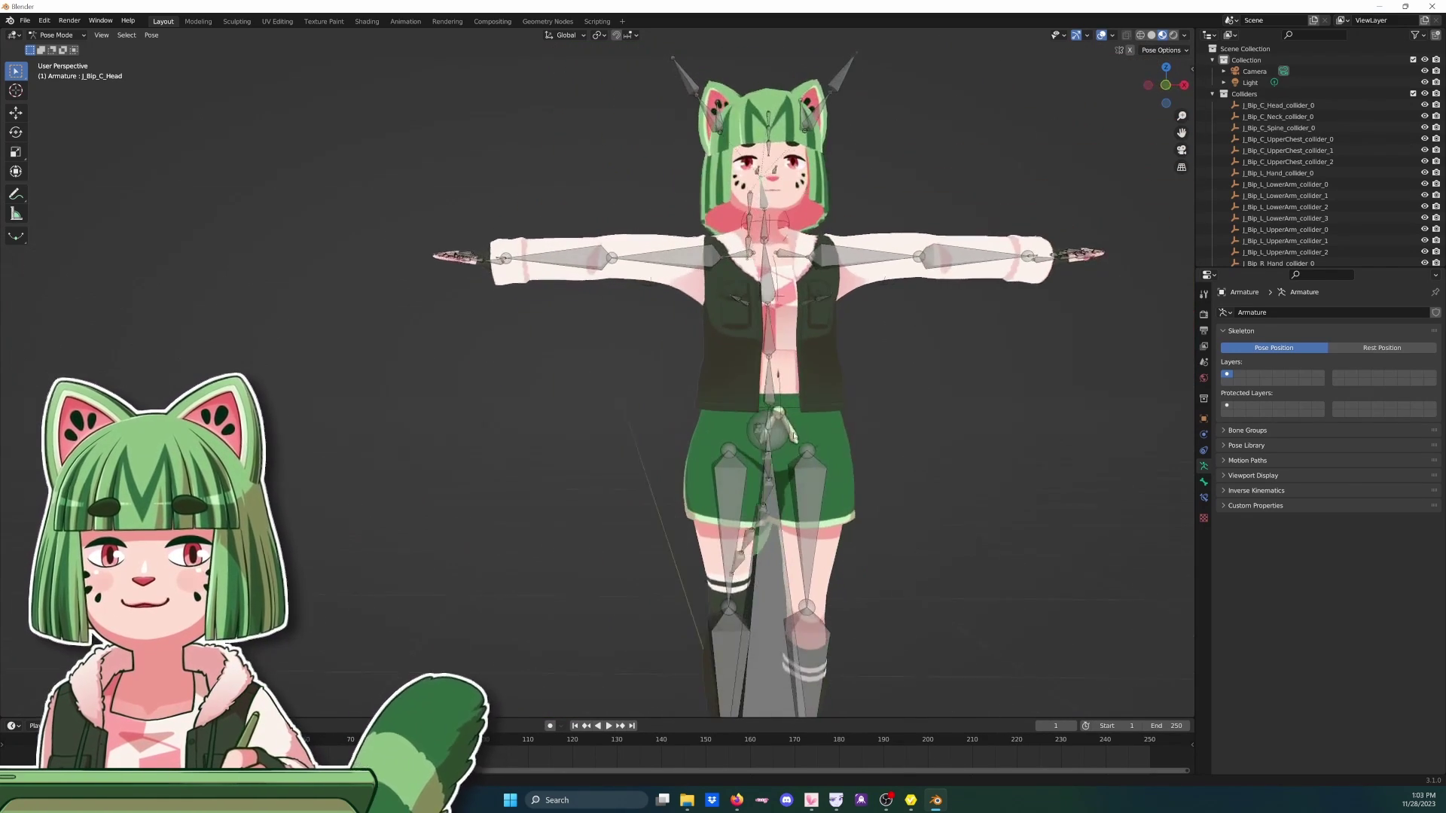
{"action": "middle_click_drag", "start_coordinate": [792, 435], "coordinate": [793, 400]}
{"action": "middle_click_drag", "start_coordinate": [831, 244], "coordinate": [936, 242]}
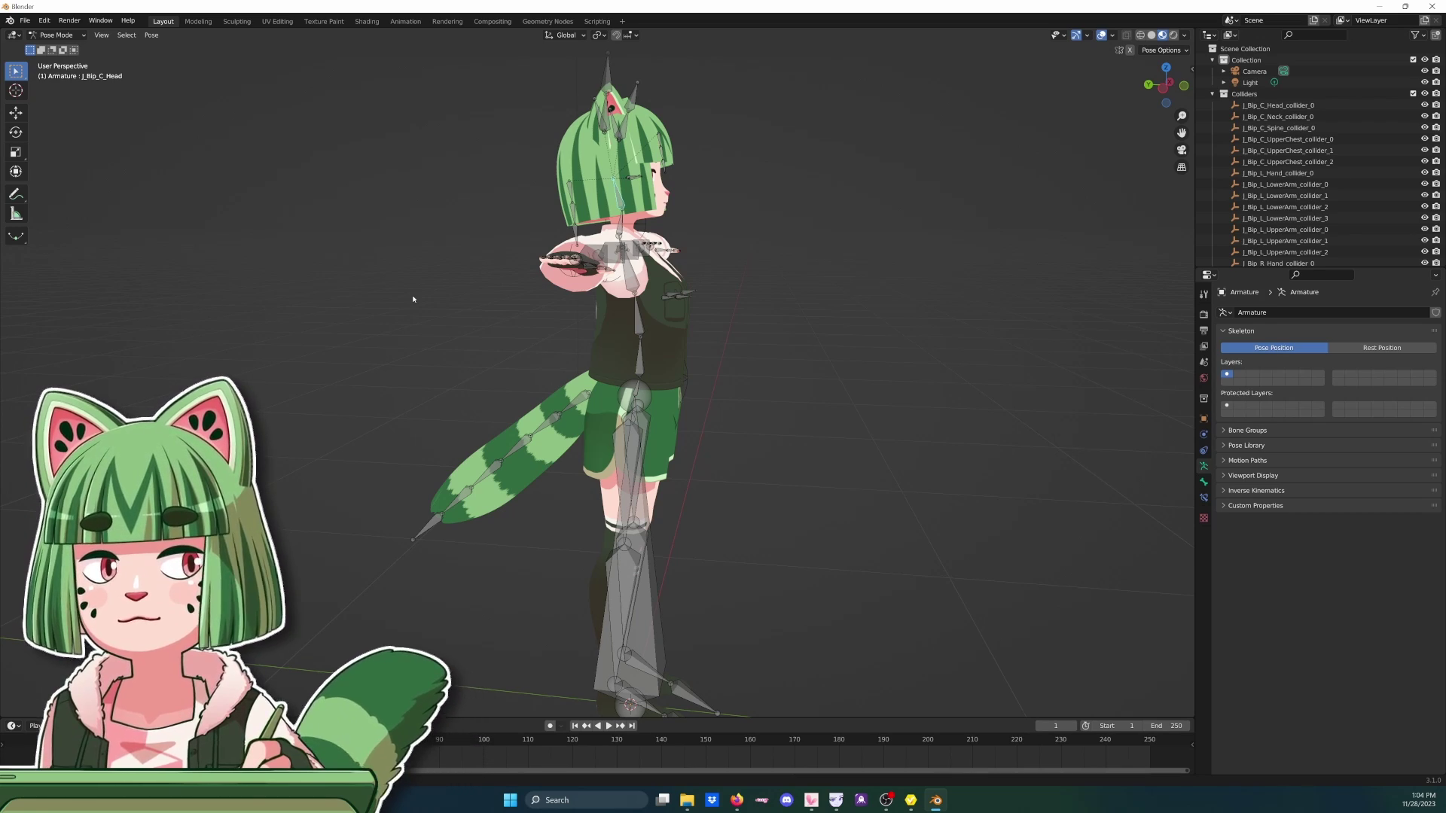
{"action": "middle_click_drag", "start_coordinate": [775, 300], "coordinate": [682, 301]}
{"action": "scroll", "coordinate": [594, 311], "scroll_direction": "up", "scroll_amount": 3}
{"action": "scroll", "coordinate": [648, 305], "scroll_direction": "down", "scroll_amount": 2}
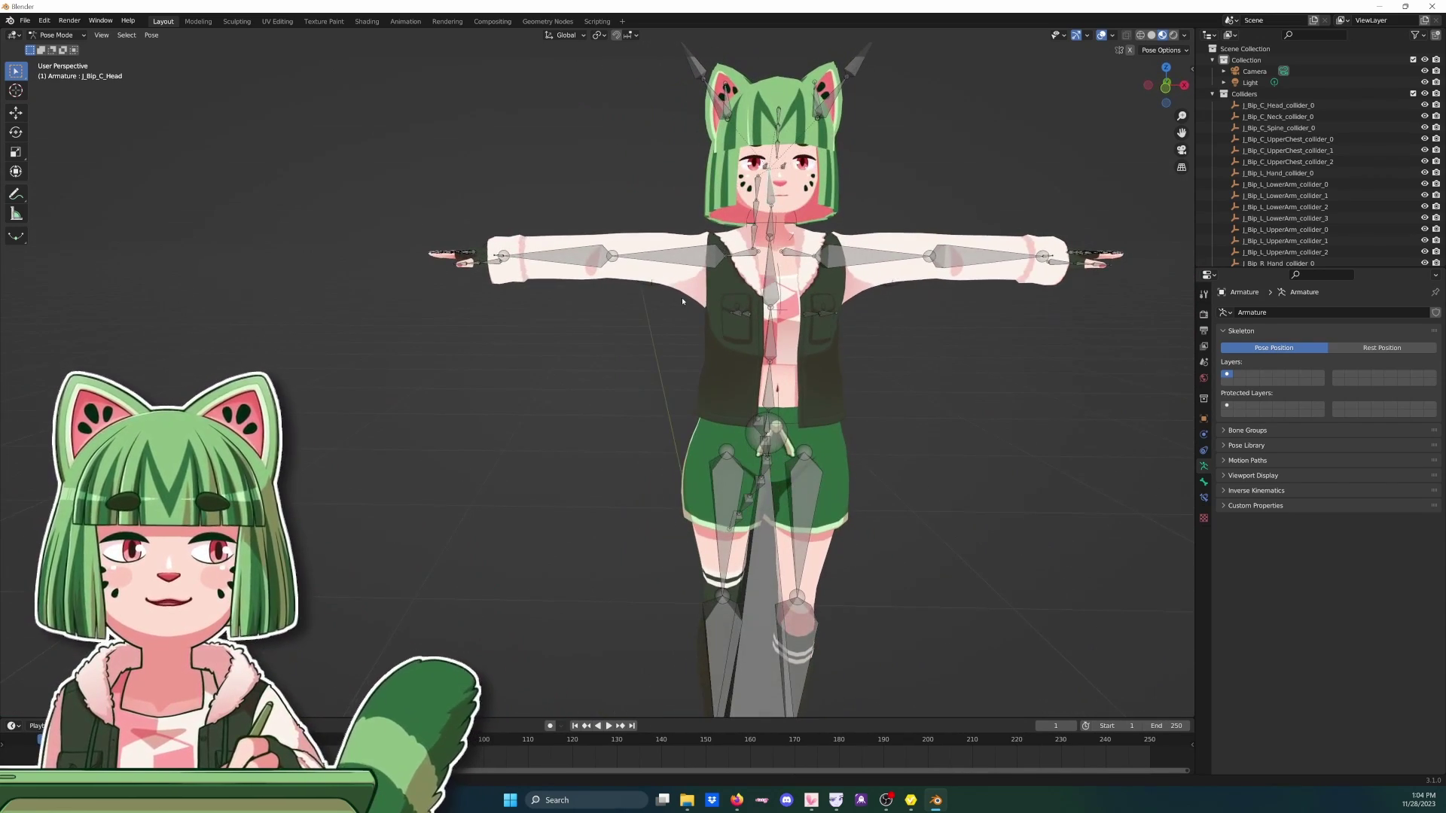